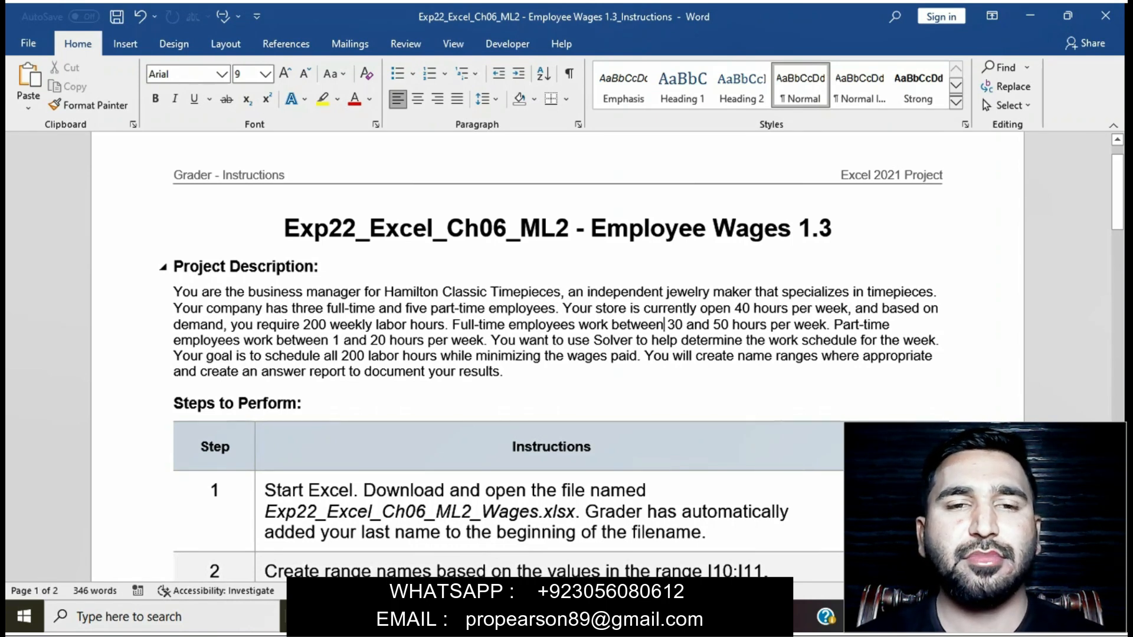
# - Highlight the document title and the step 1 instruction in yellow
pyautogui.moveTo(285, 229); pyautogui.dragTo(845, 229)
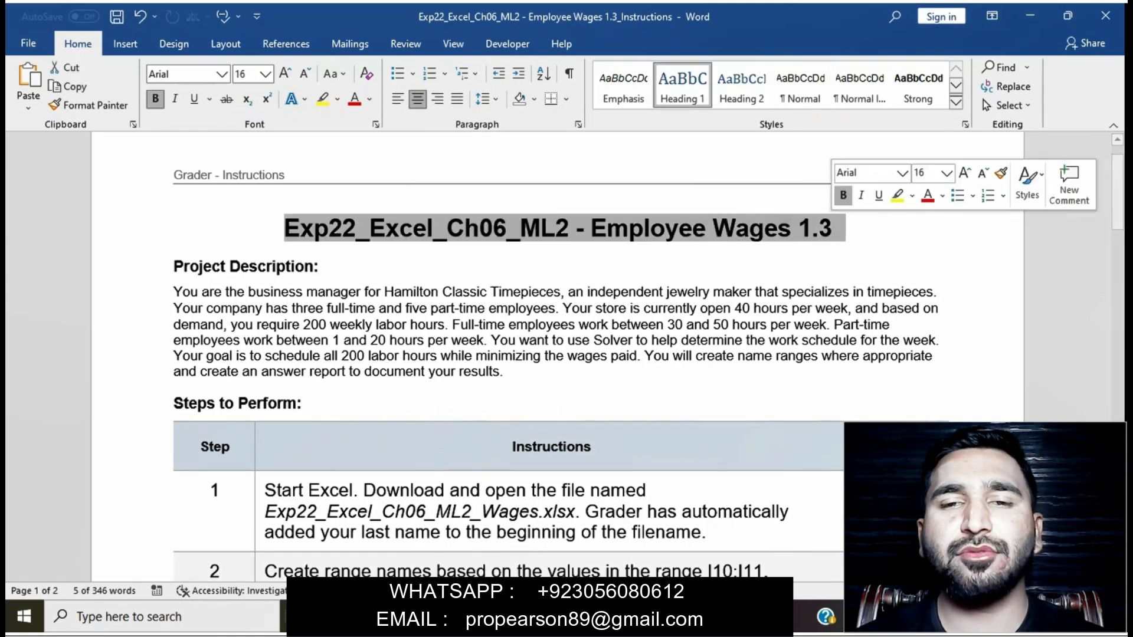
pyautogui.click(898, 196)
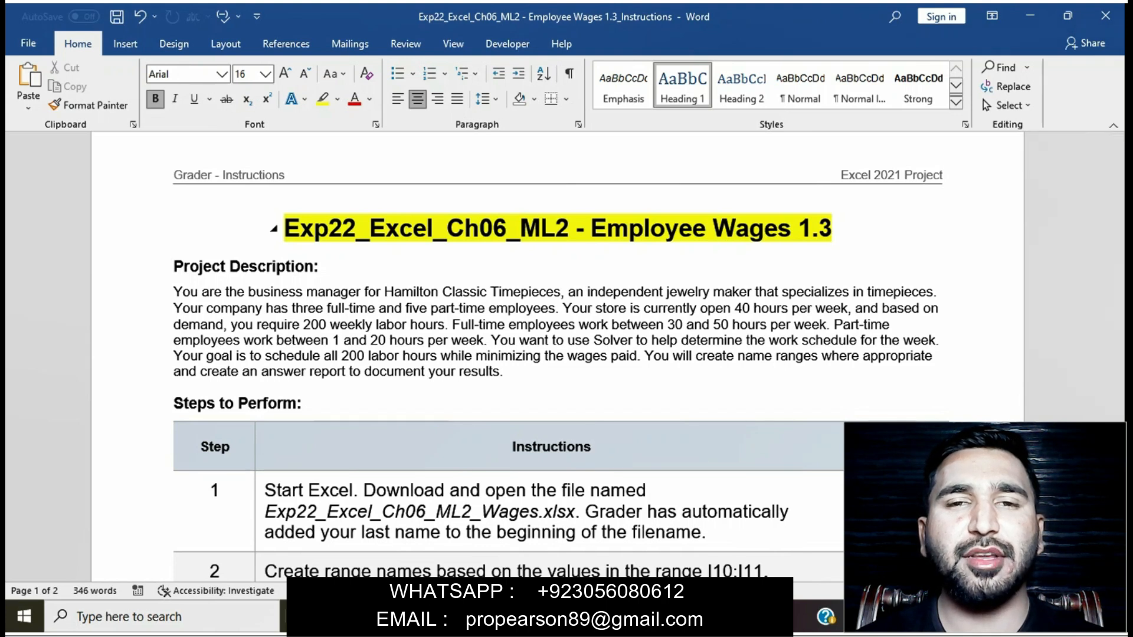
pyautogui.scroll(-5, 531, 354)
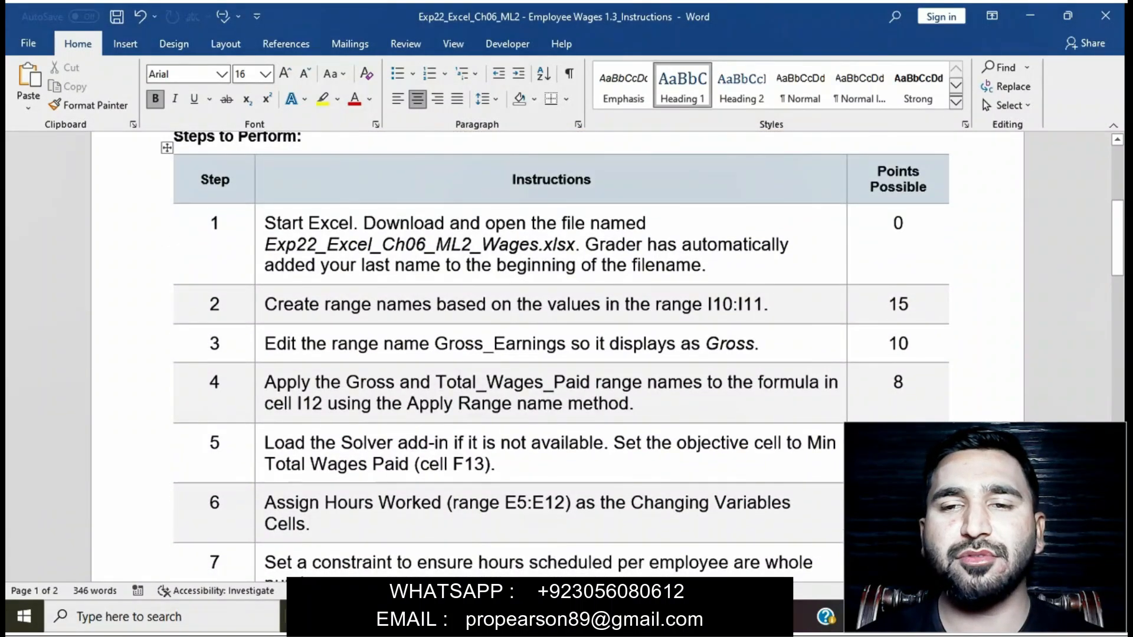
pyautogui.click(260, 227)
pyautogui.click(329, 199)
pyautogui.click(373, 244)
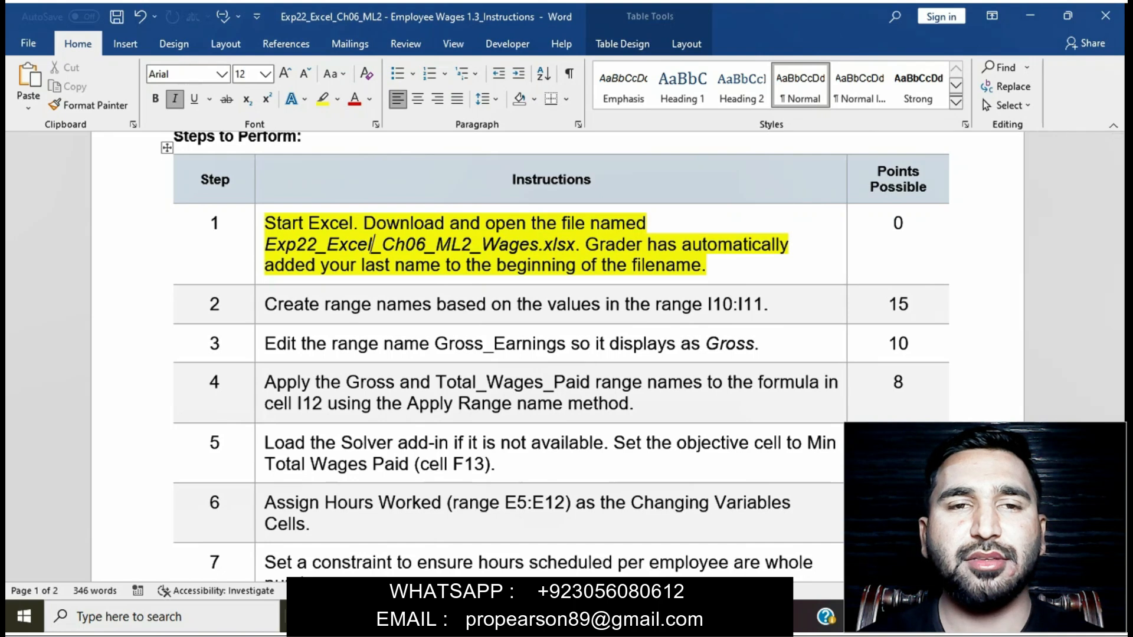
# - Switch to Excel to look over the WatchMakers worksheet, and return to the Word instructions
pyautogui.hotkey('alt', 'Tab')
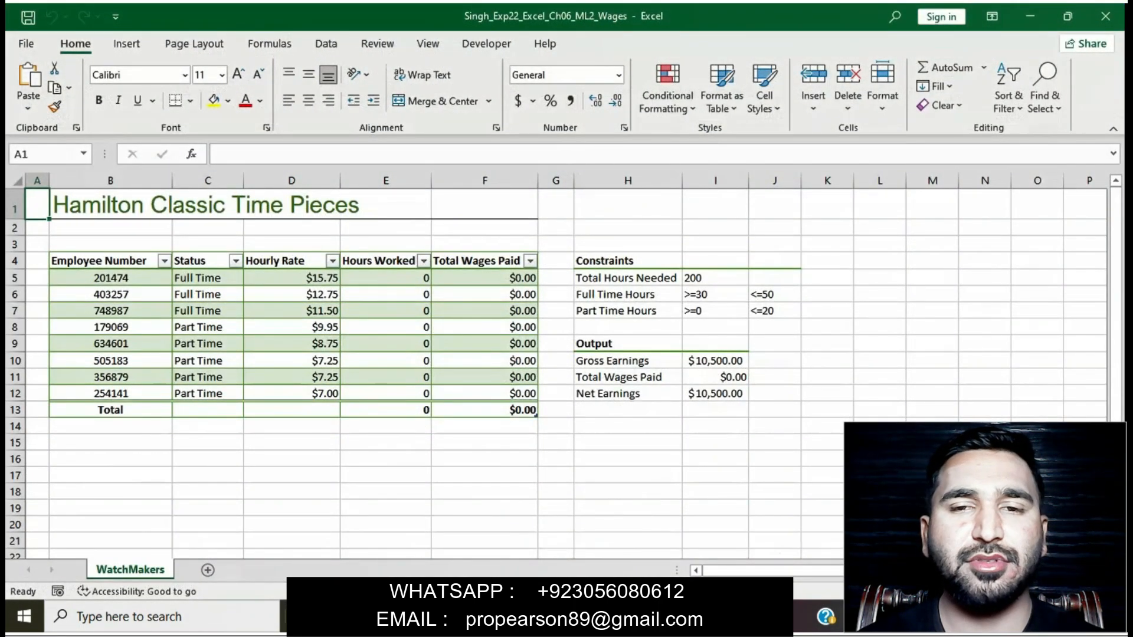
pyautogui.scroll(-5, 555, 373)
pyautogui.scroll(5, 556, 373)
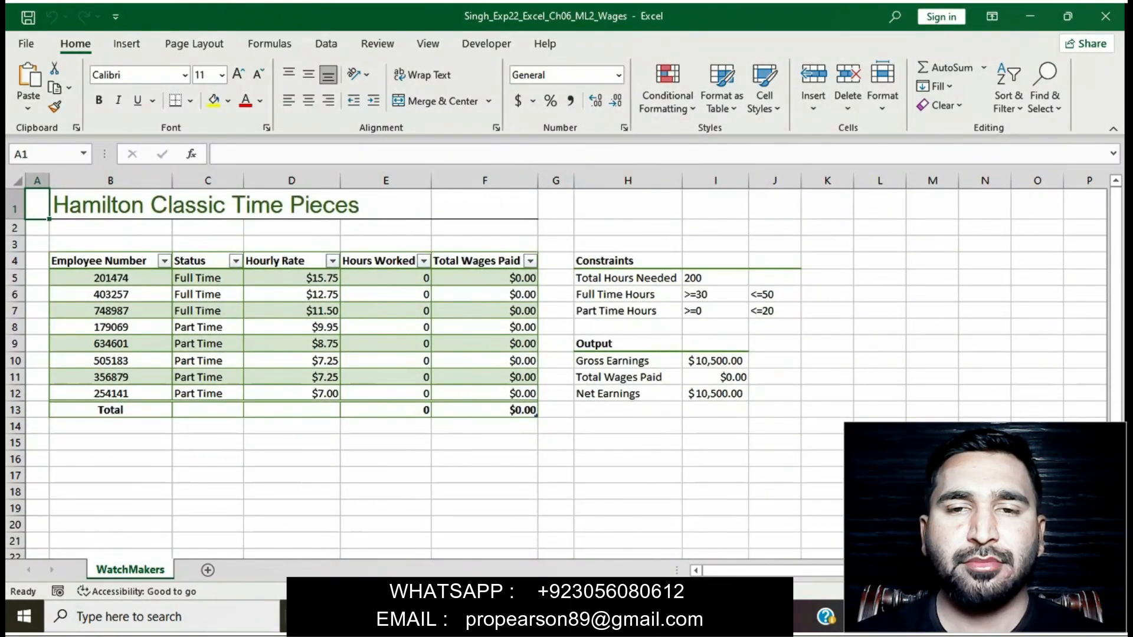
pyautogui.hotkey('alt', 'Tab')
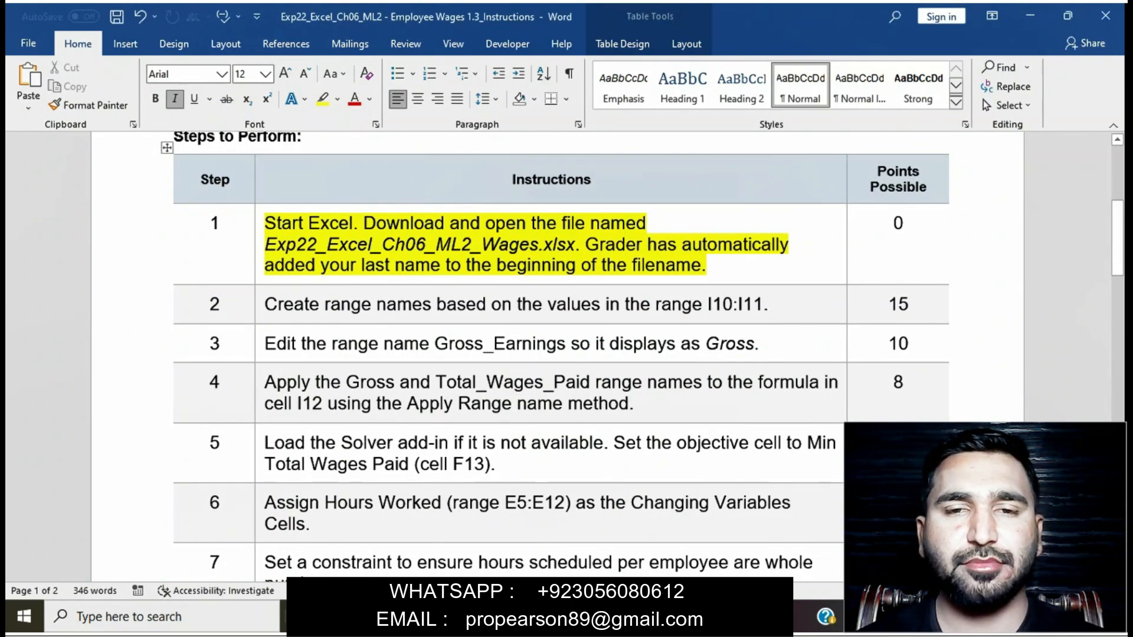
# - Remove the highlight from the step 1 instruction and highlight the step 2 instruction in yellow
pyautogui.click(260, 227)
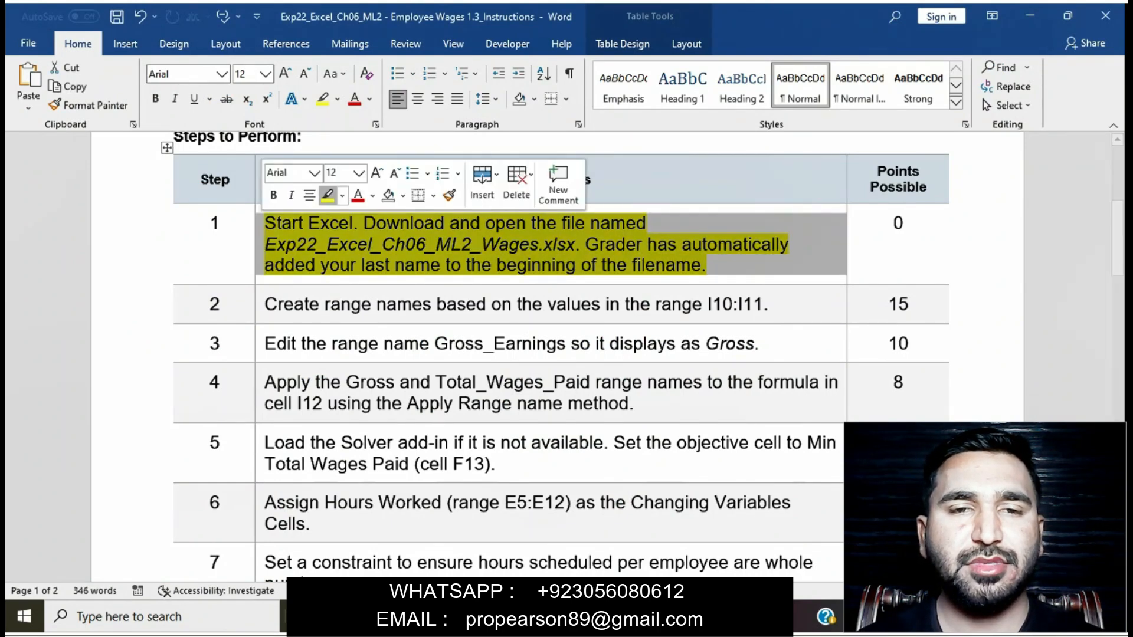
pyautogui.click(328, 195)
pyautogui.click(260, 310)
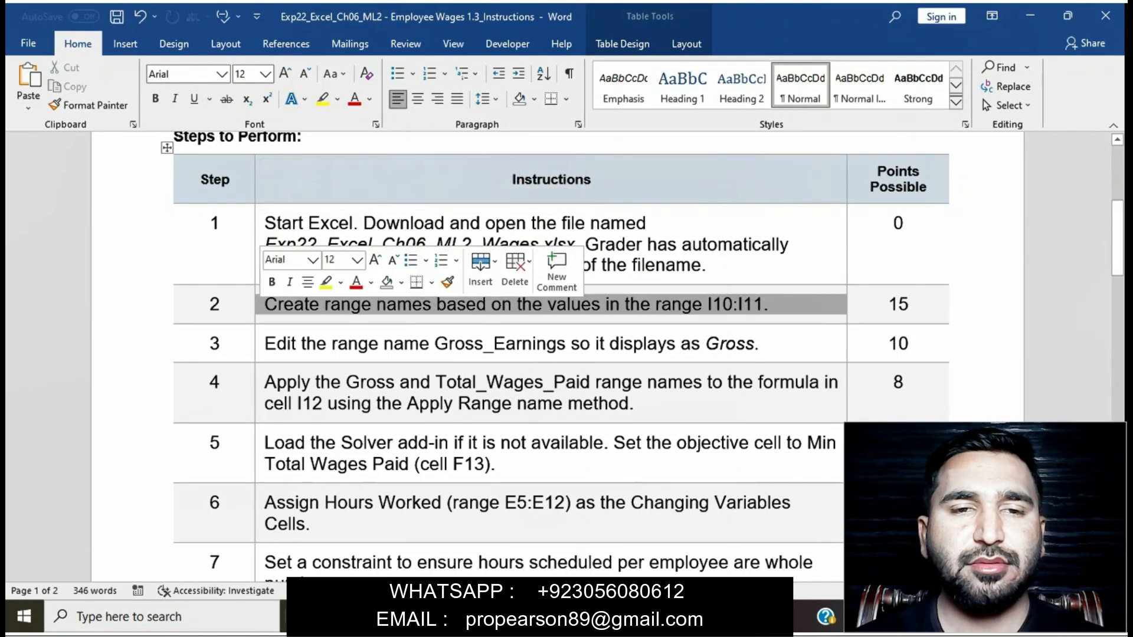
pyautogui.click(326, 282)
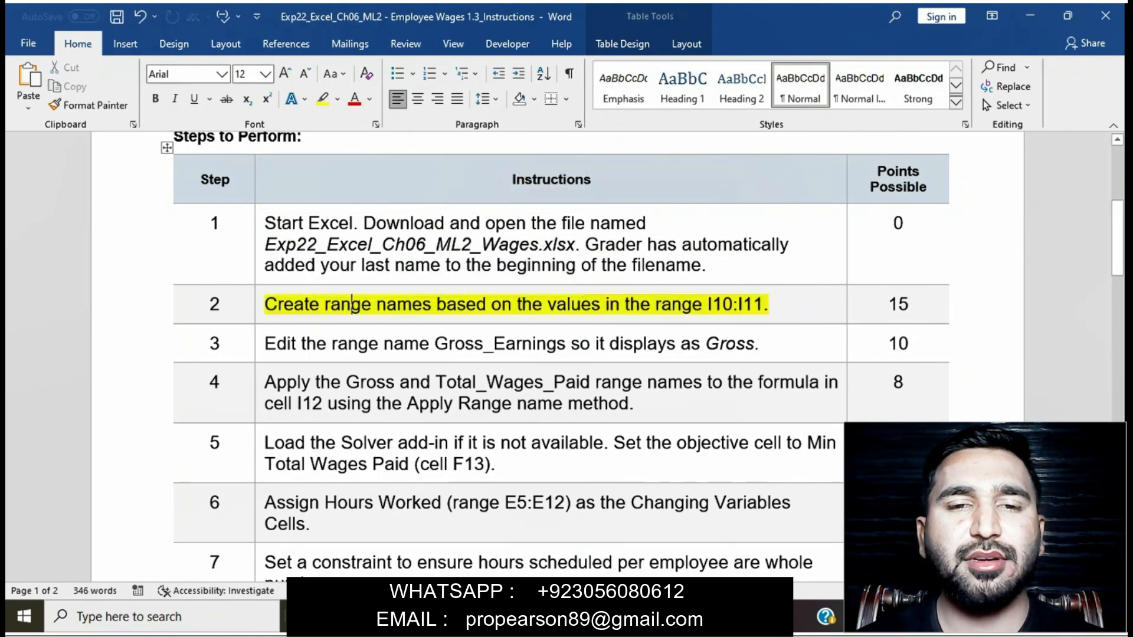
pyautogui.moveTo(264, 305); pyautogui.dragTo(566, 276)
pyautogui.click(713, 305)
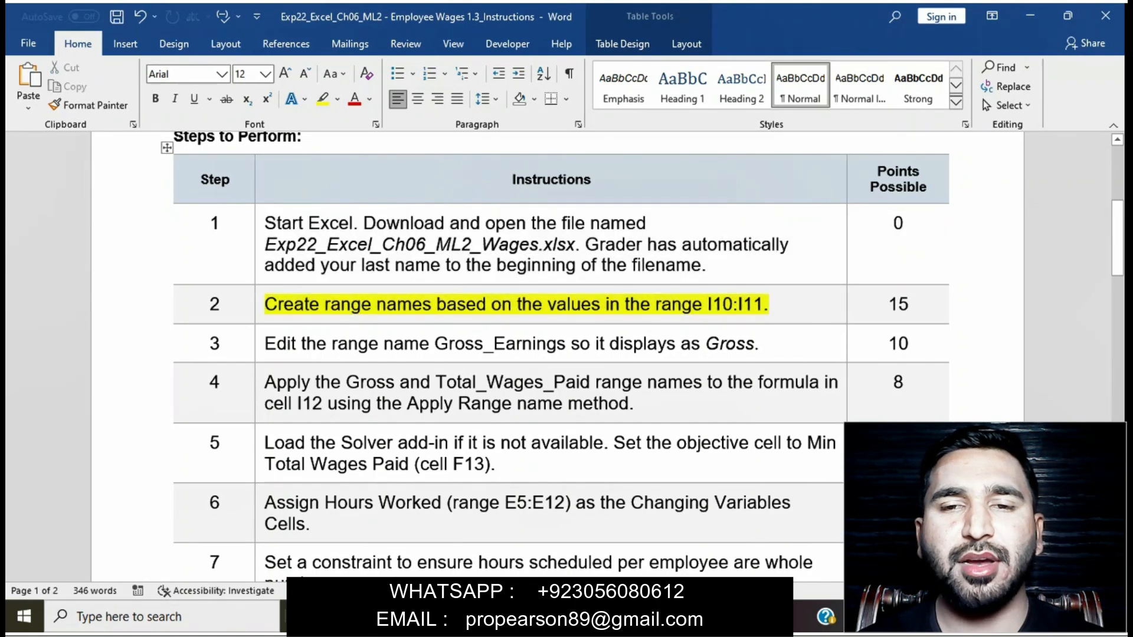
pyautogui.moveTo(264, 305); pyautogui.dragTo(779, 304)
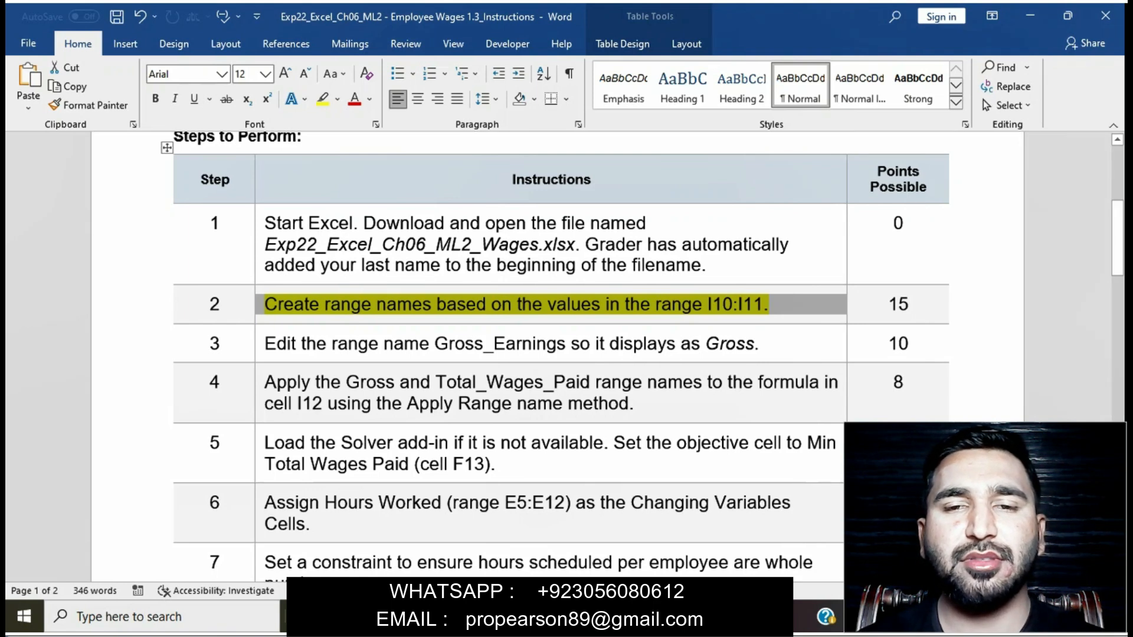
pyautogui.hotkey('alt', 'Tab')
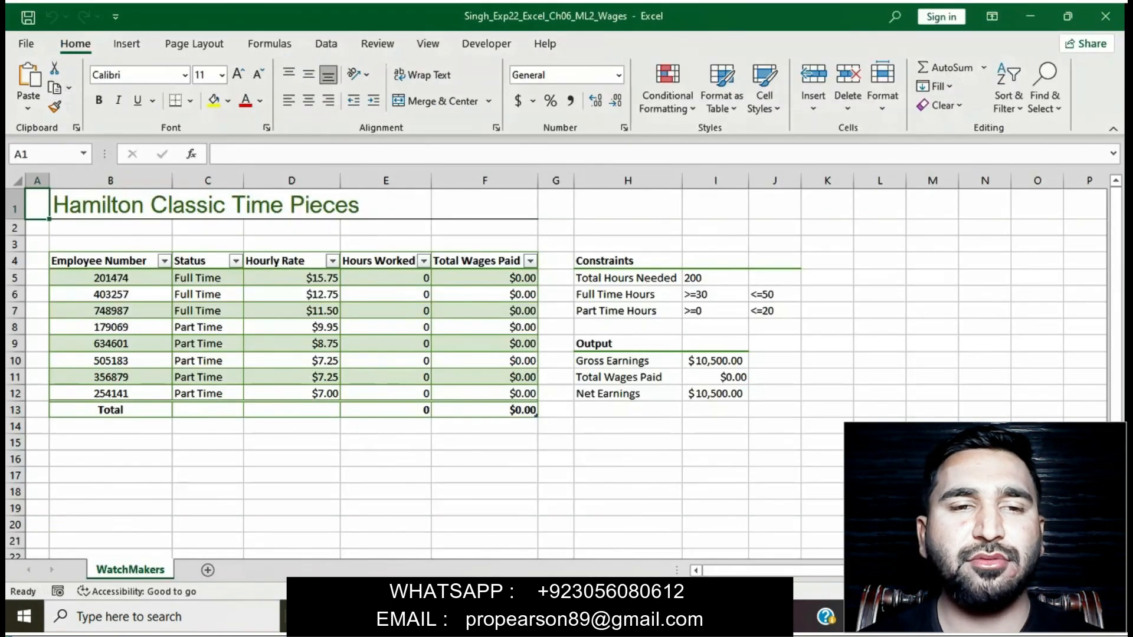
pyautogui.hotkey('alt', 'Tab')
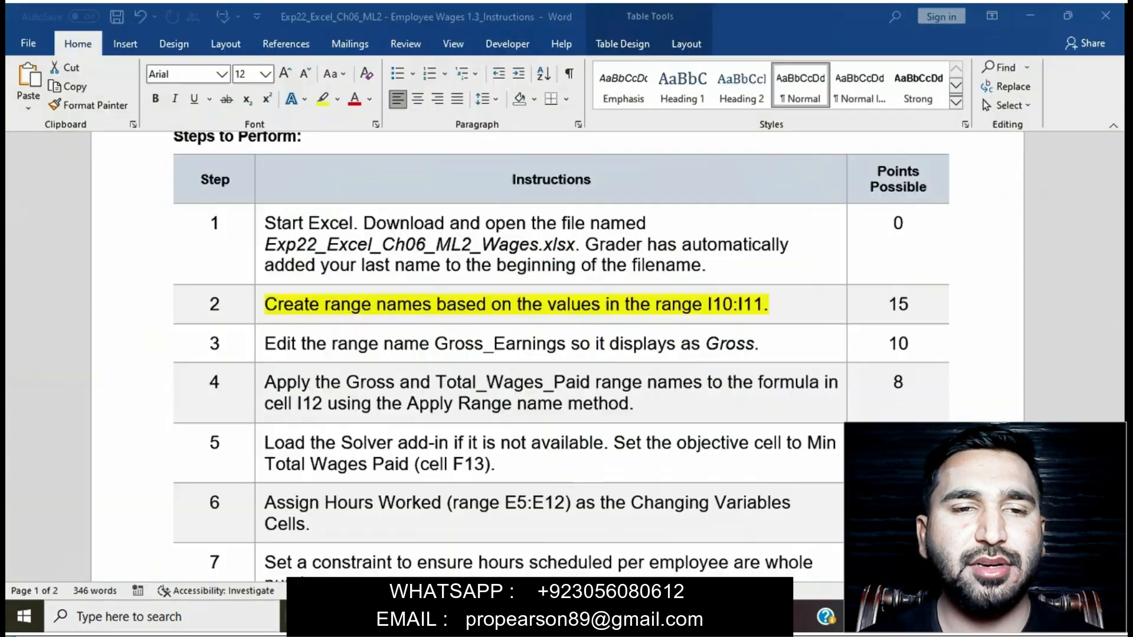
pyautogui.click(723, 304)
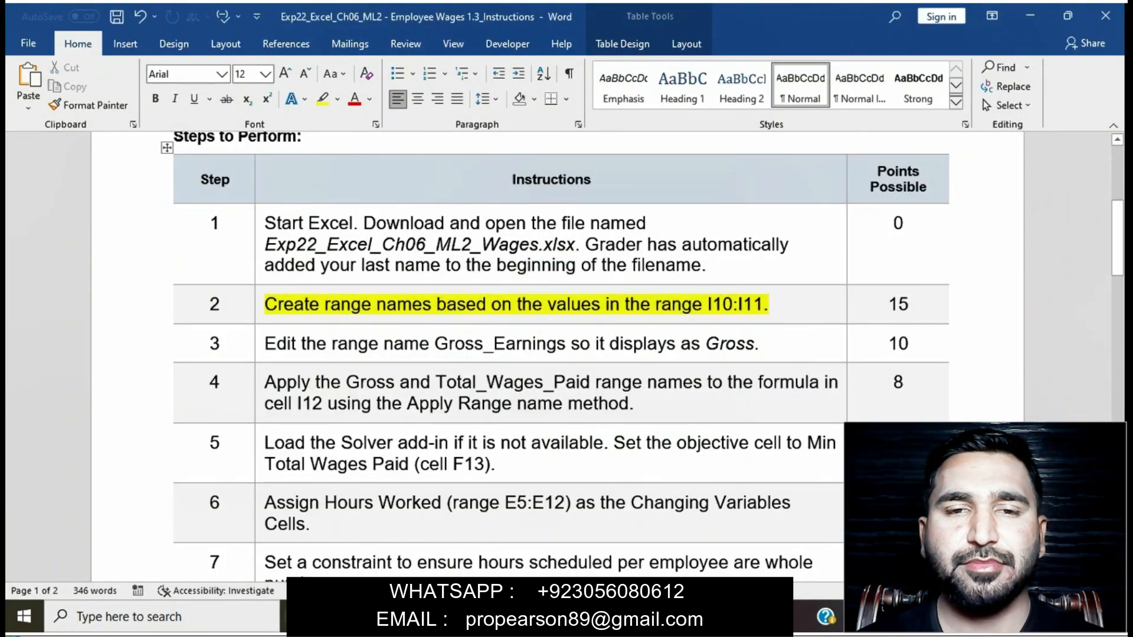
# - Copy the reference I10:I11 from the step 2 instruction and use it to select that range in the Excel workbook
pyautogui.moveTo(708, 305); pyautogui.dragTo(763, 305)
pyautogui.hotkey('ctrl', 'c')
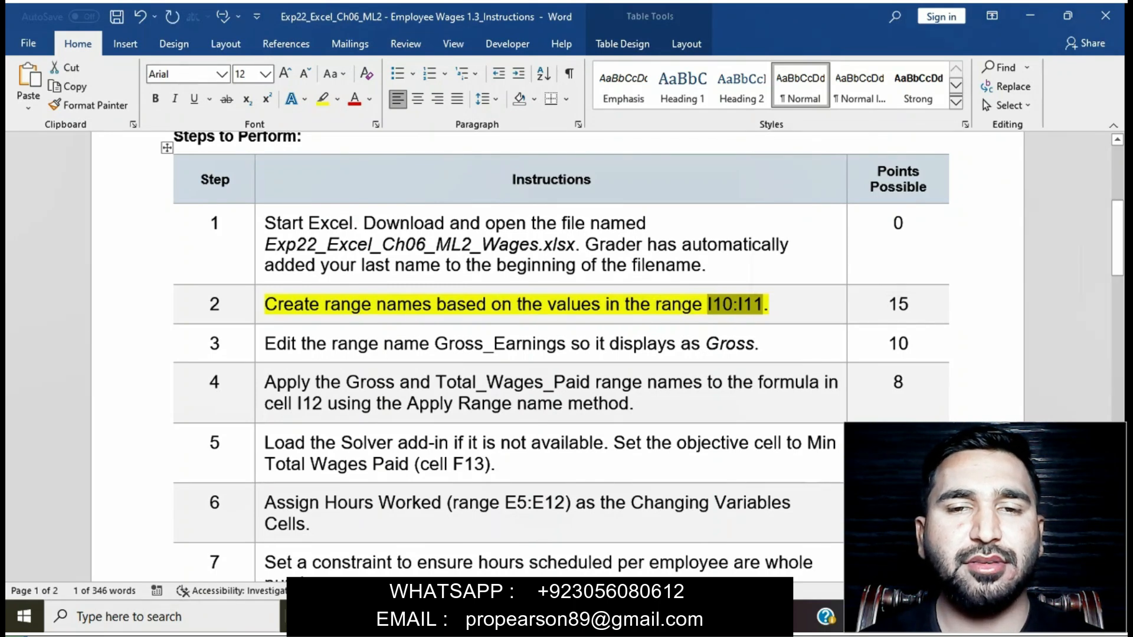
pyautogui.hotkey('alt', 'Tab')
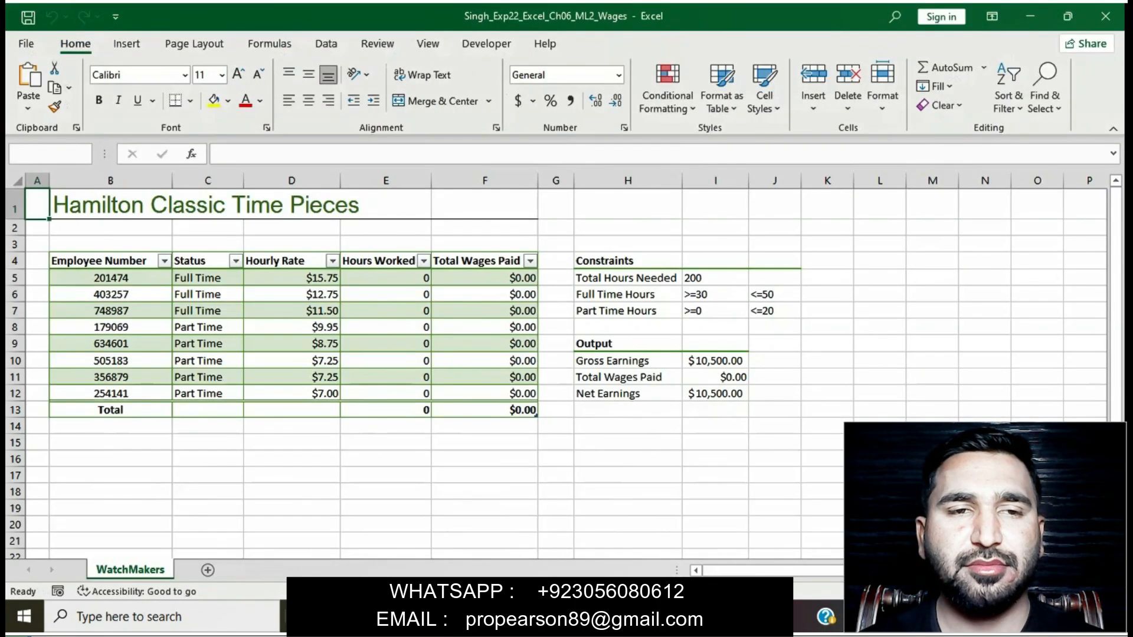
pyautogui.click(22, 154)
pyautogui.hotkey('ctrl', 'v')
pyautogui.press('Return')
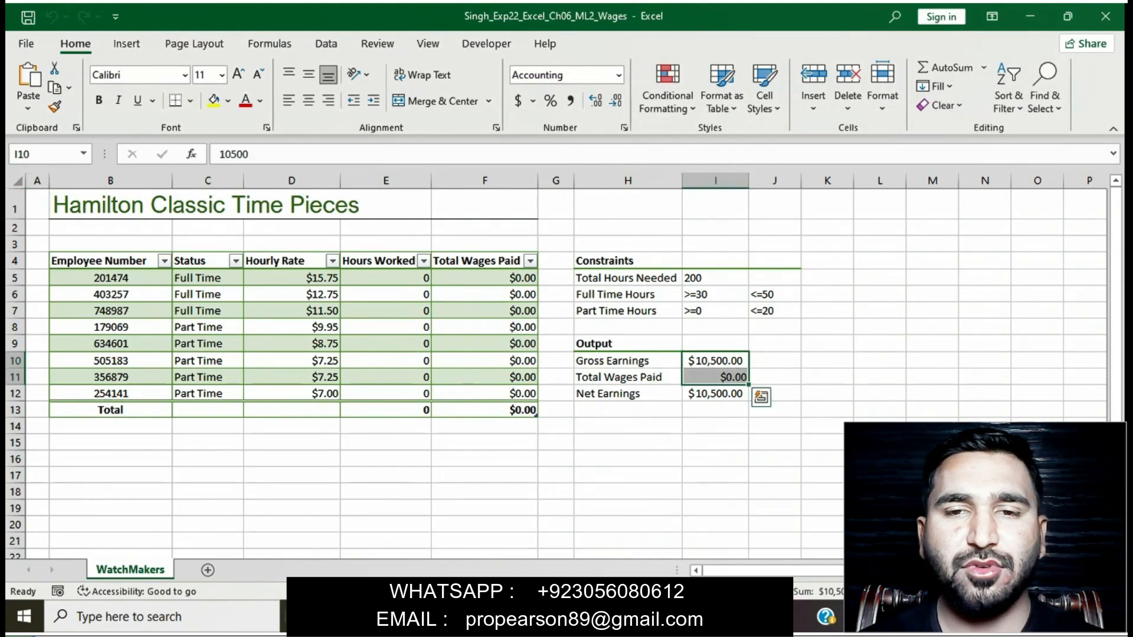
# - Create range names from the selection H10:I11 on the WatchMakers sheet, using the left column's labels as names
pyautogui.hotkey('alt', 'Tab')
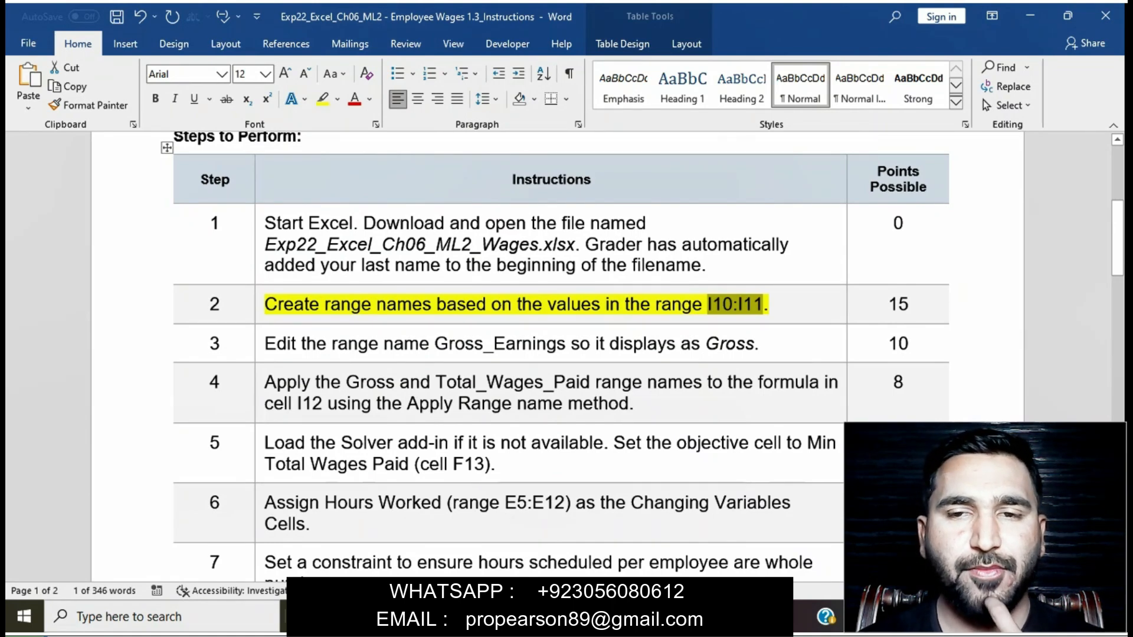
pyautogui.hotkey('alt', 'Tab')
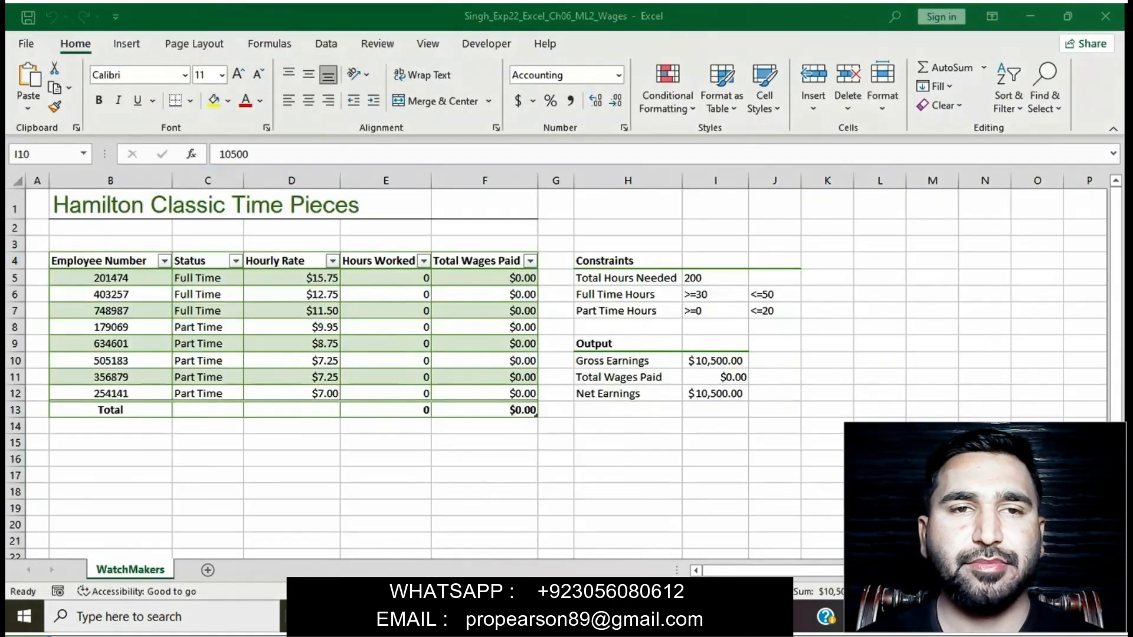
pyautogui.click(716, 492)
pyautogui.moveTo(628, 361); pyautogui.dragTo(715, 377)
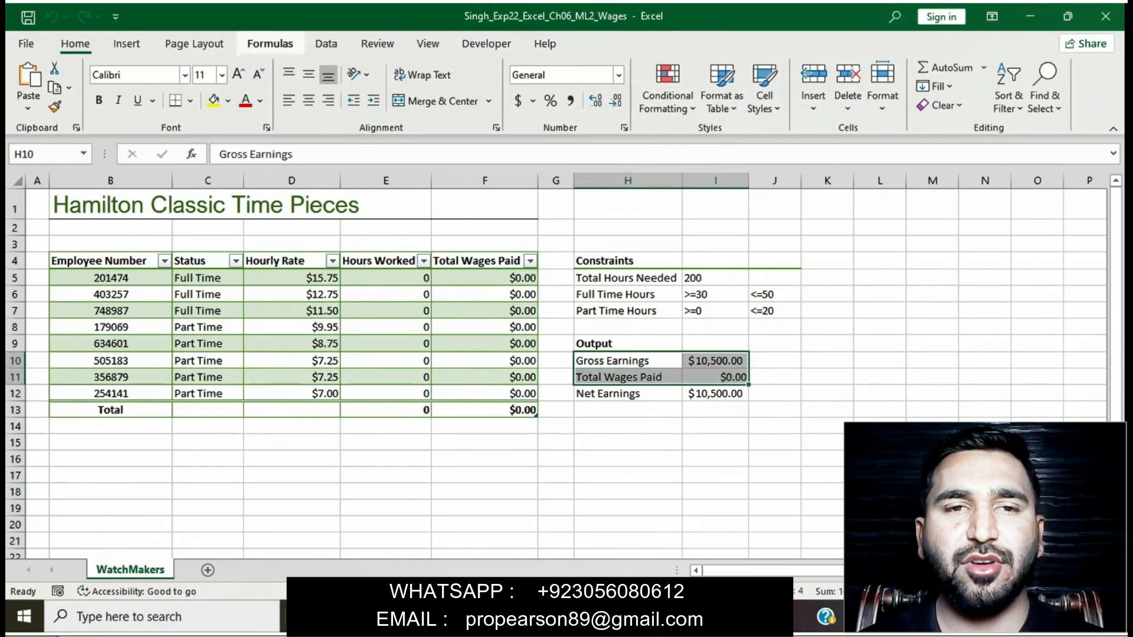
pyautogui.click(270, 43)
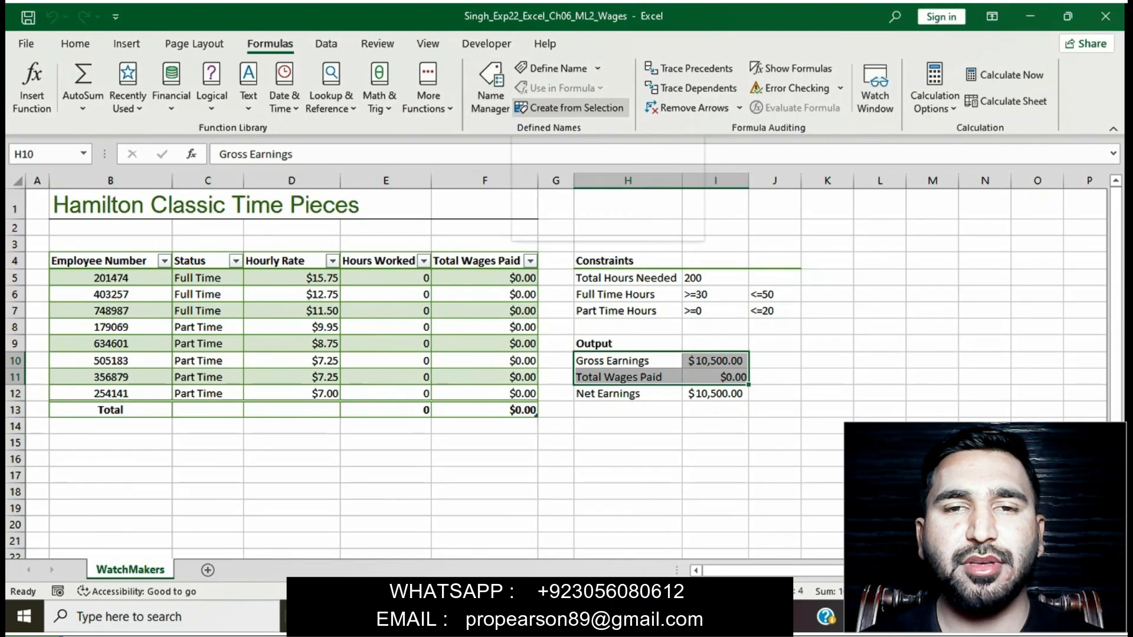
pyautogui.click(569, 107)
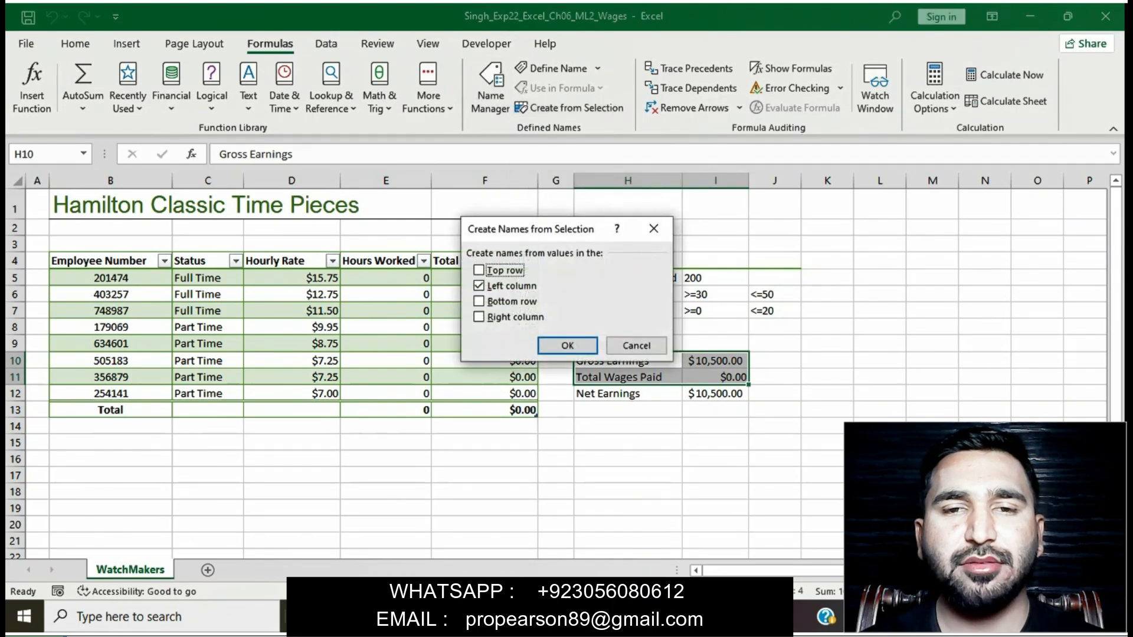
pyautogui.hotkey('alt', 'Tab')
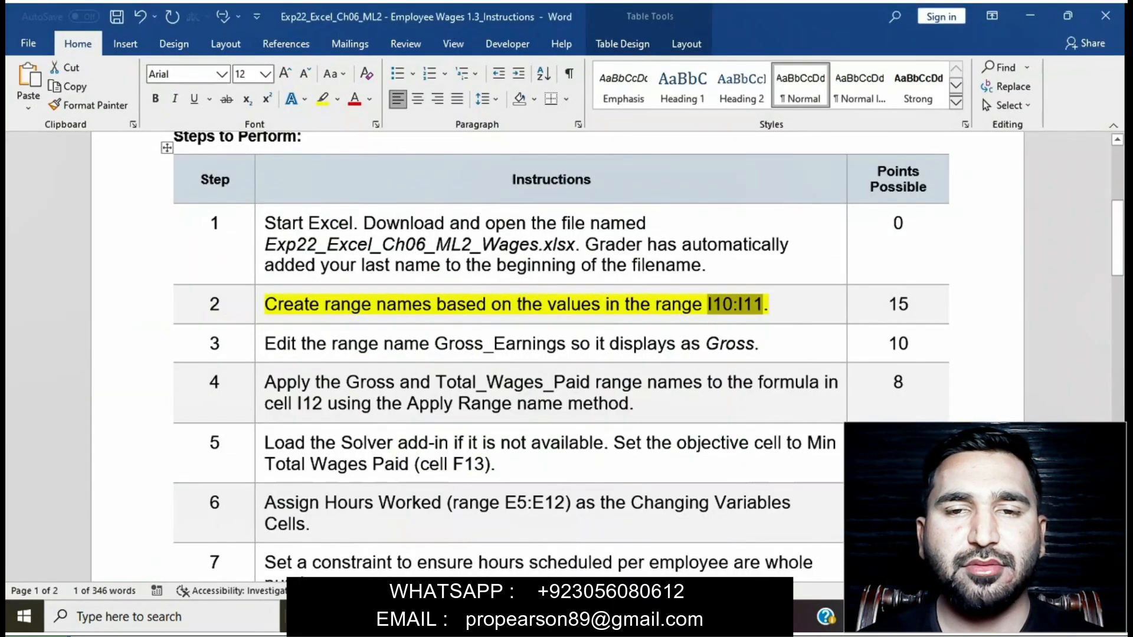
pyautogui.click(542, 305)
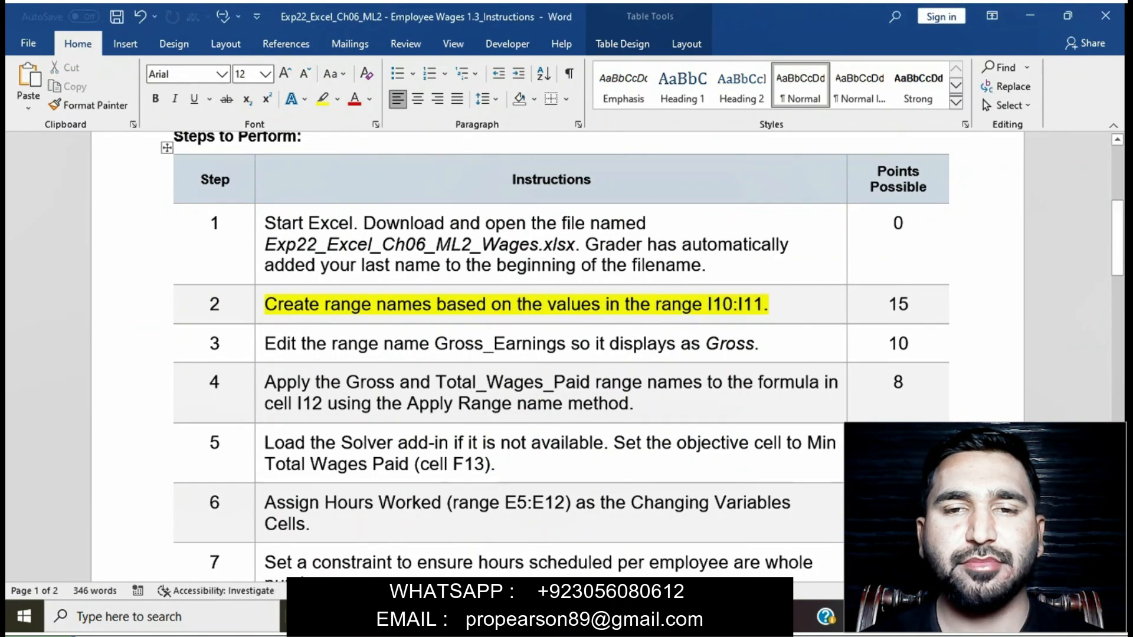
pyautogui.hotkey('alt', 'Tab')
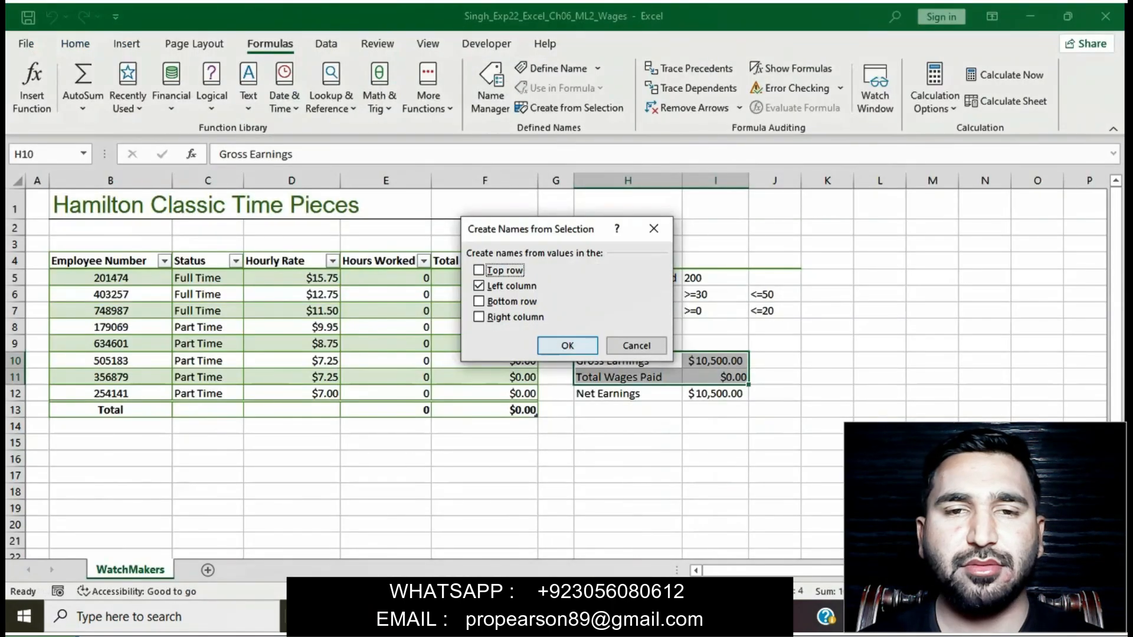
pyautogui.click(567, 346)
pyautogui.click(775, 459)
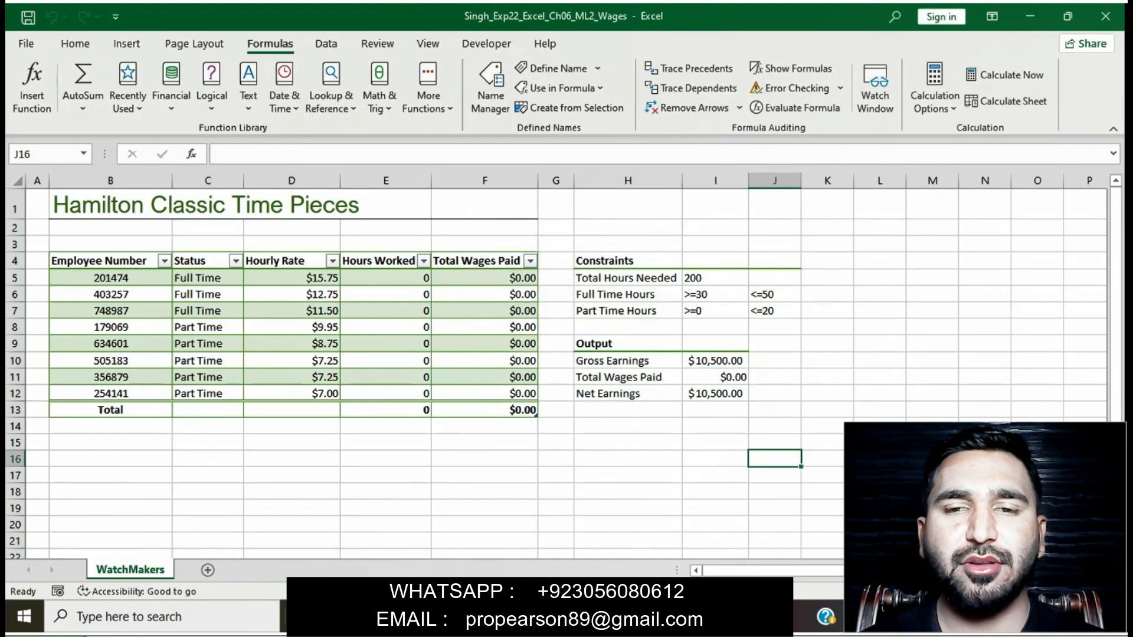
# - Return to the Word instructions, remove the highlight from step 2 and highlight the step 3 instruction in yellow
pyautogui.hotkey('alt', 'Tab')
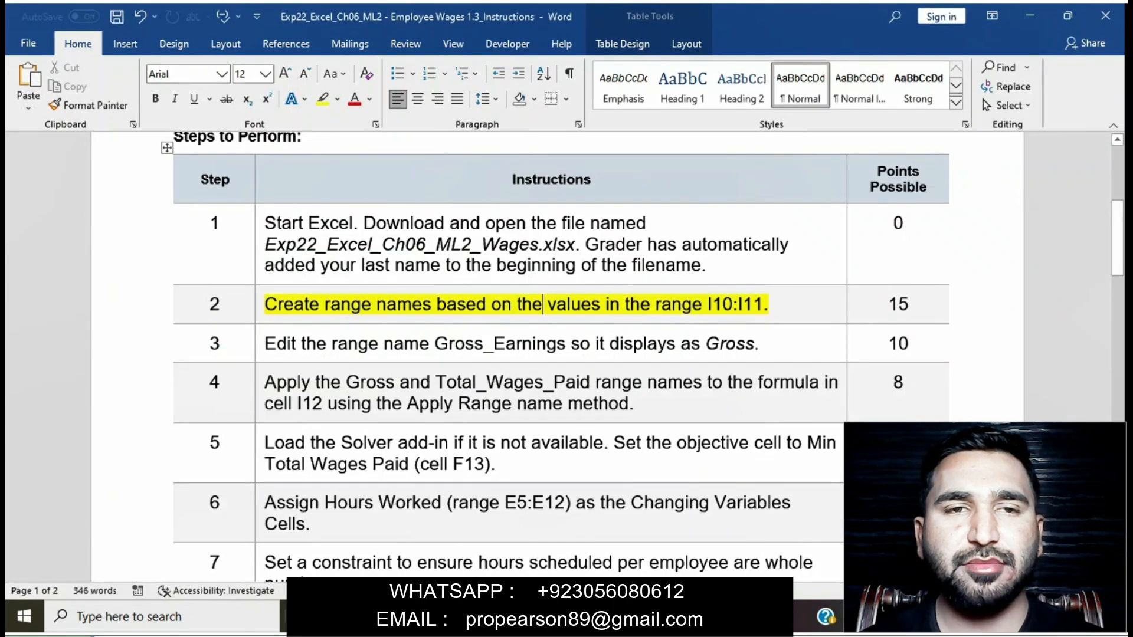
pyautogui.tripleClick(271, 303)
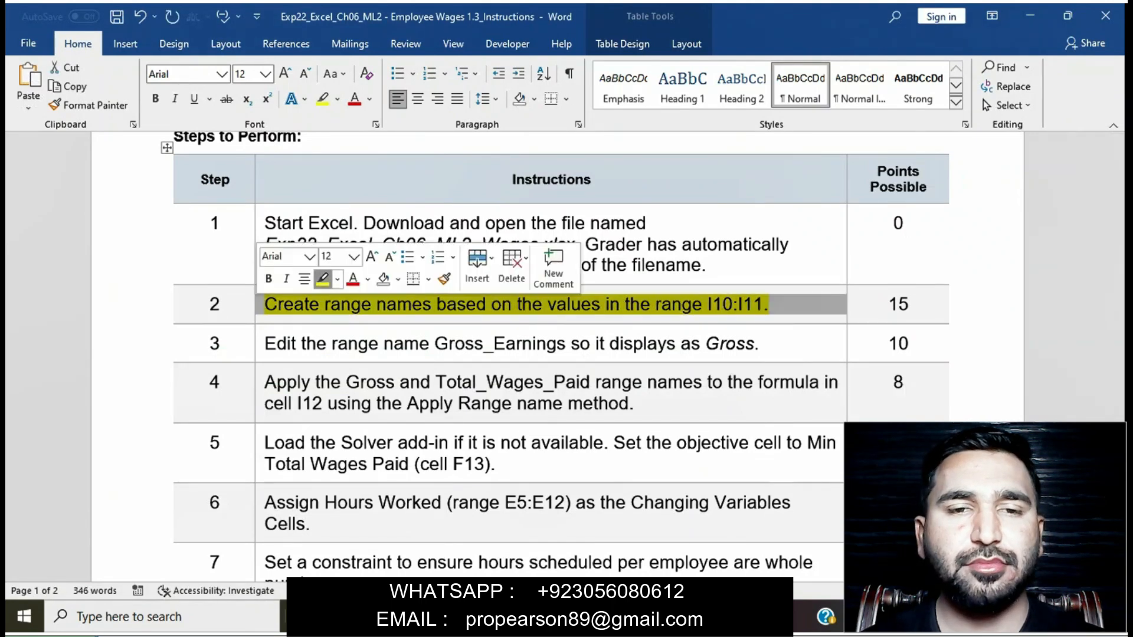
pyautogui.click(323, 279)
pyautogui.scroll(-2, 590, 354)
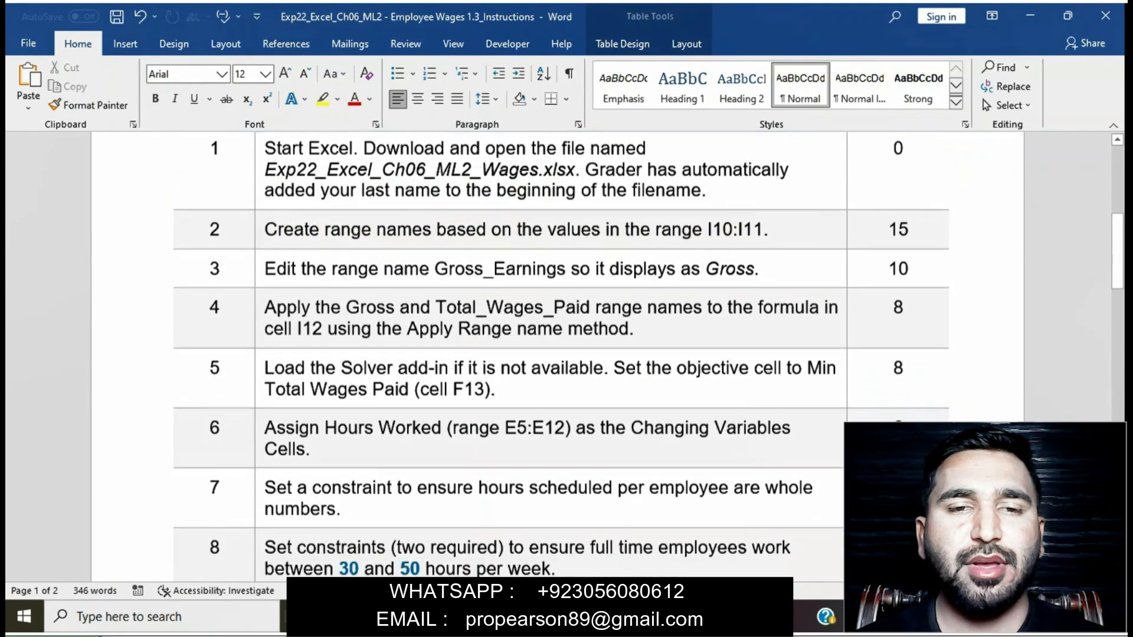
pyautogui.tripleClick(330, 250)
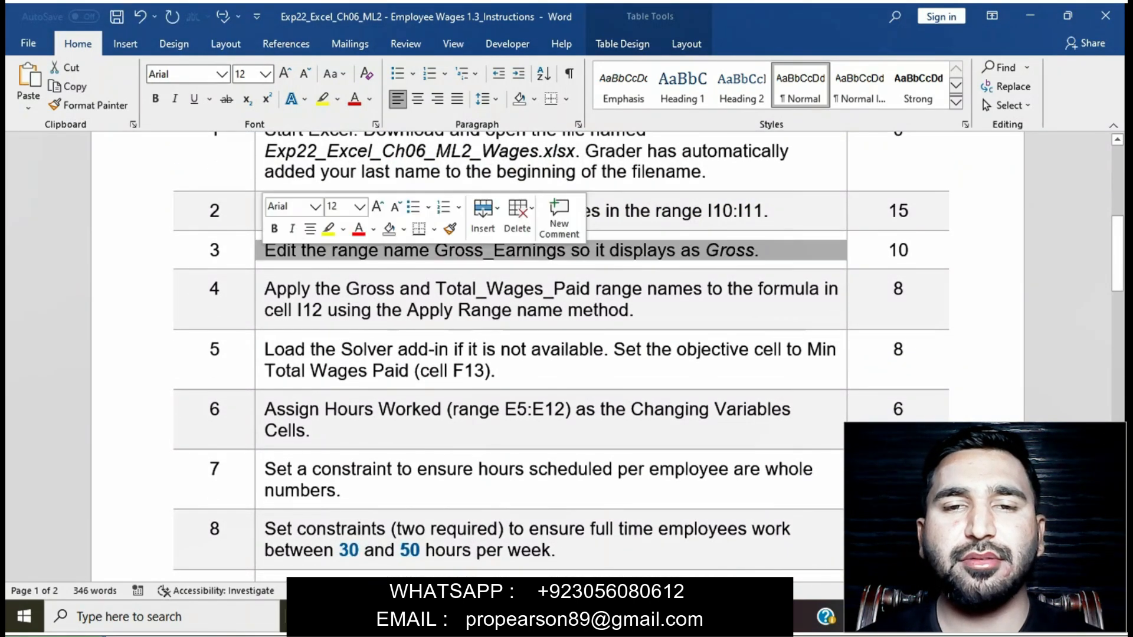
pyautogui.click(322, 230)
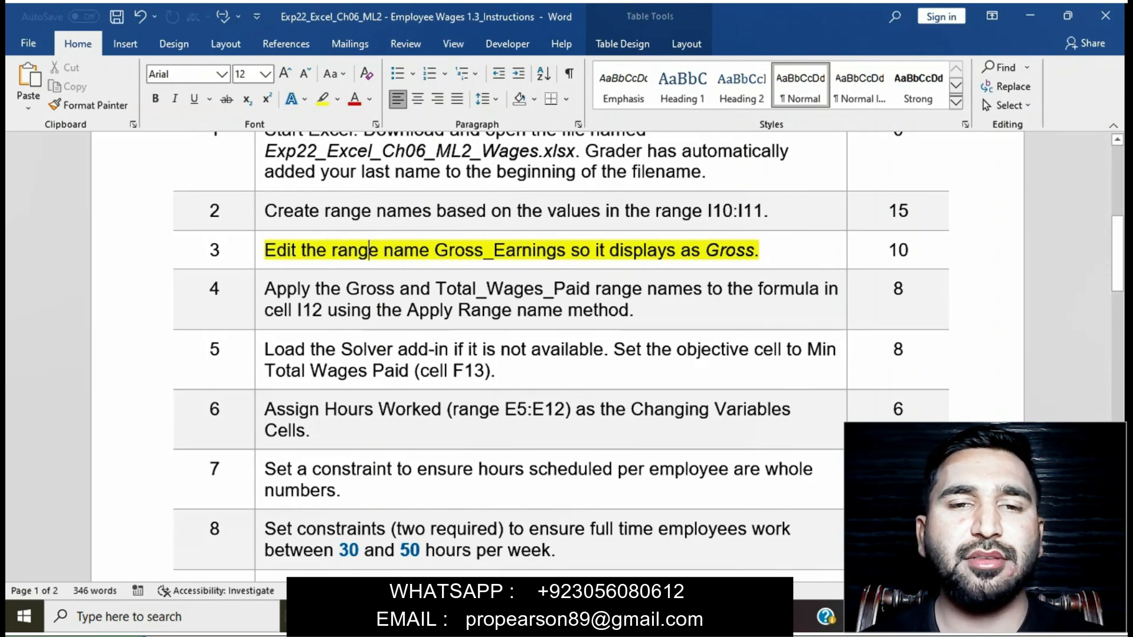
# - Switch to the Excel workbook and rename the range name Gross_Earnings as Gross in the Name Manager
pyautogui.moveTo(264, 250); pyautogui.dragTo(759, 250)
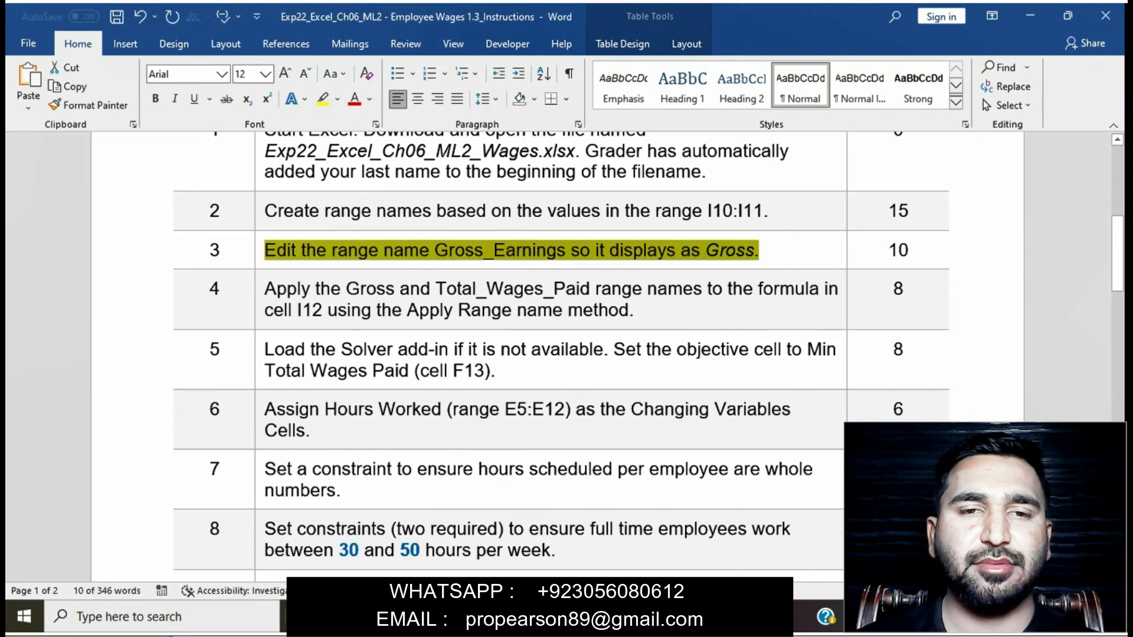
pyautogui.hotkey('alt', 'Tab')
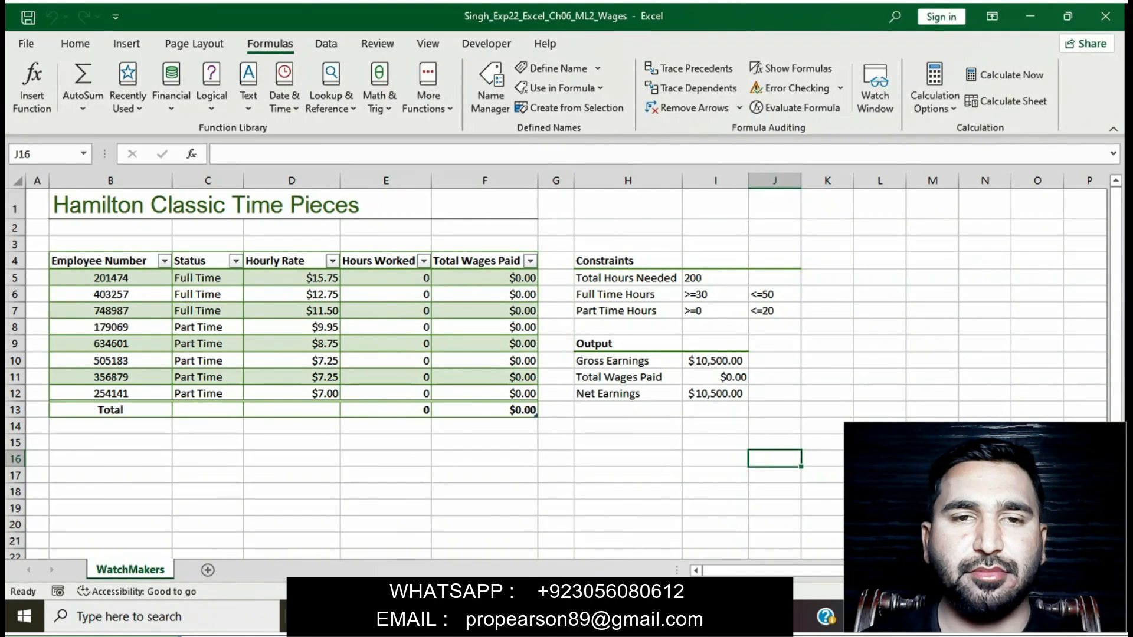
pyautogui.click(491, 83)
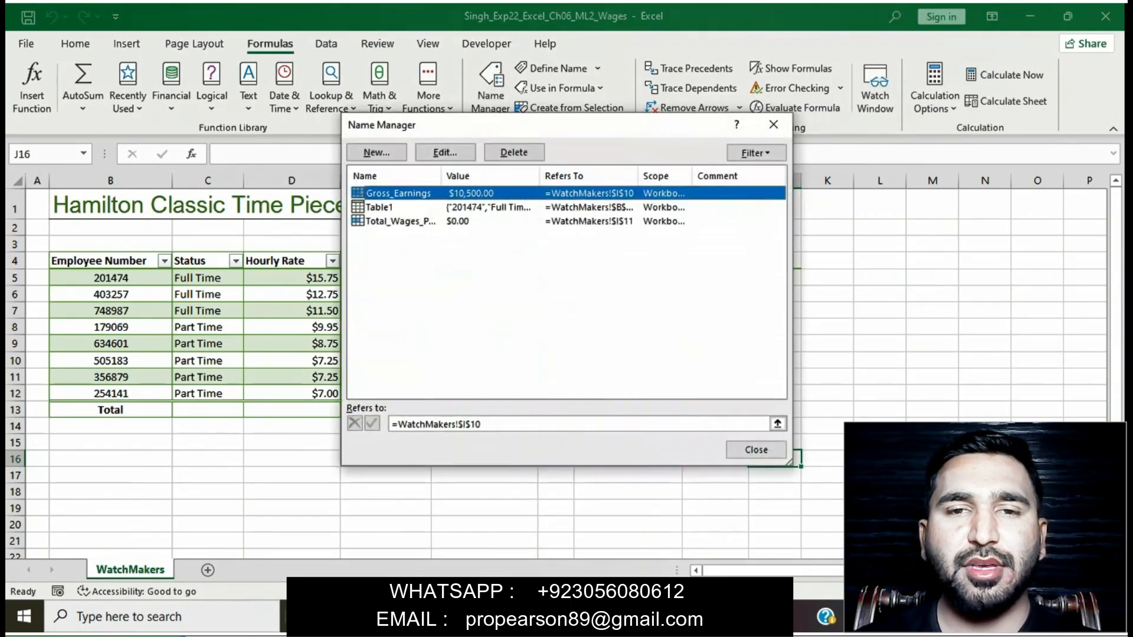
pyautogui.click(445, 152)
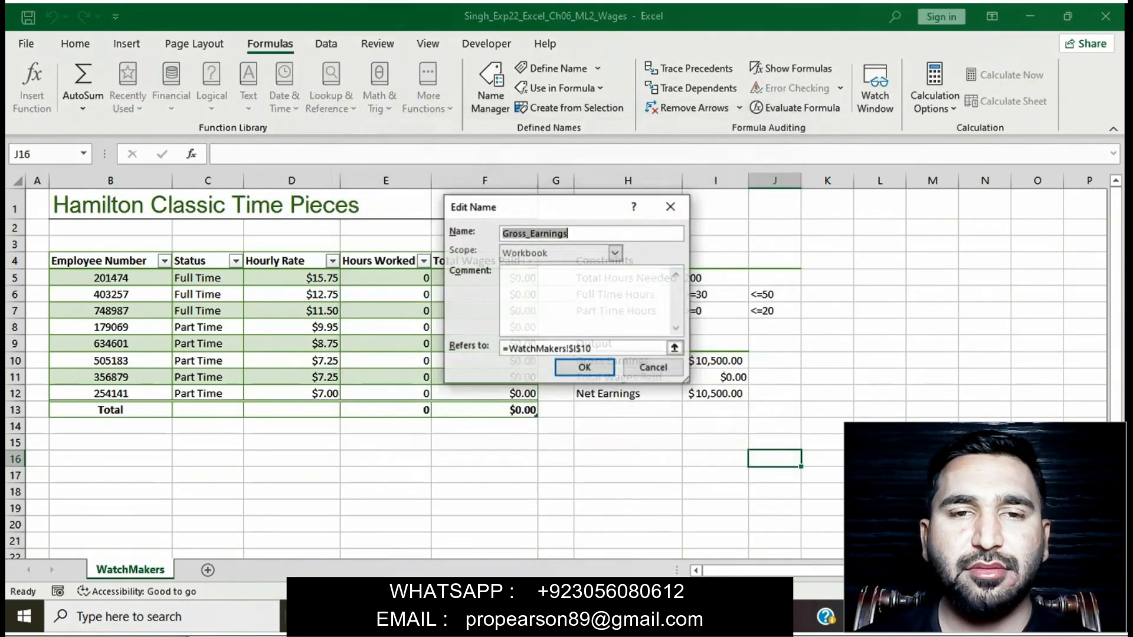
pyautogui.press('End')
pyautogui.press('BackSpace')
pyautogui.press('BackSpace')
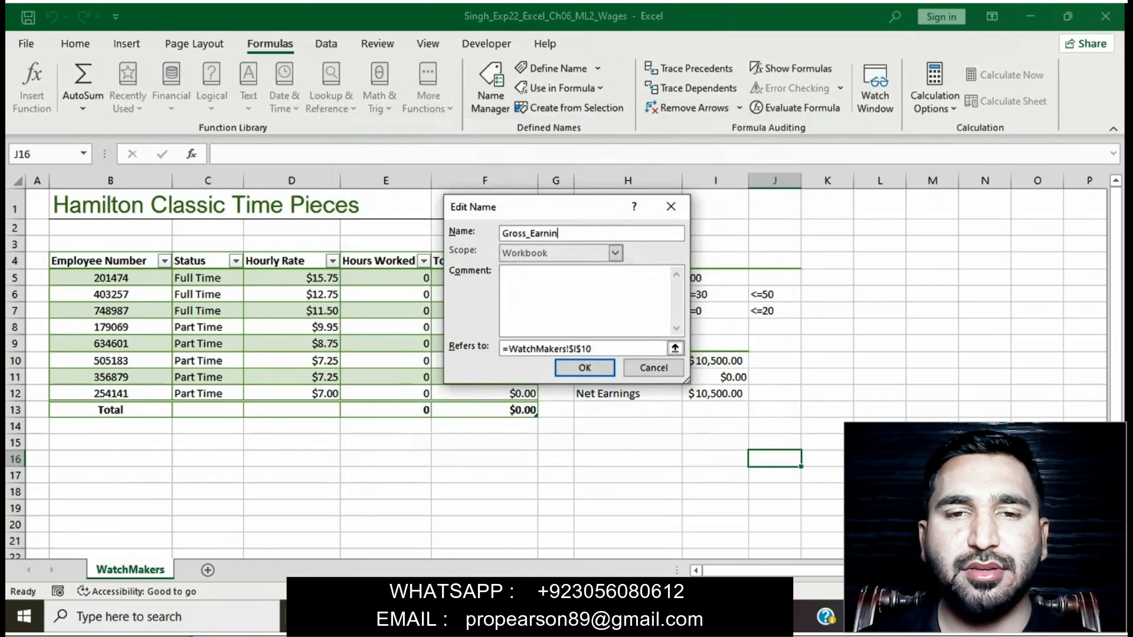
pyautogui.press('BackSpace')
pyautogui.press('BackSpace')
pyautogui.press('BackSpace')
pyautogui.press('BackSpace')
pyautogui.press('BackSpace')
pyautogui.press('BackSpace')
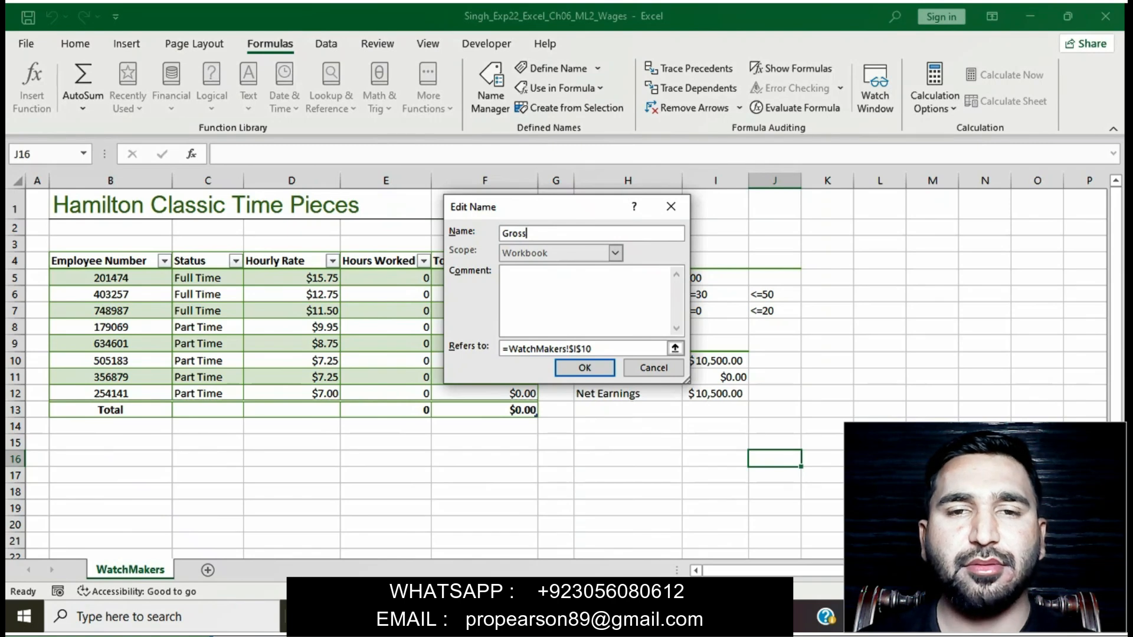
pyautogui.click(585, 368)
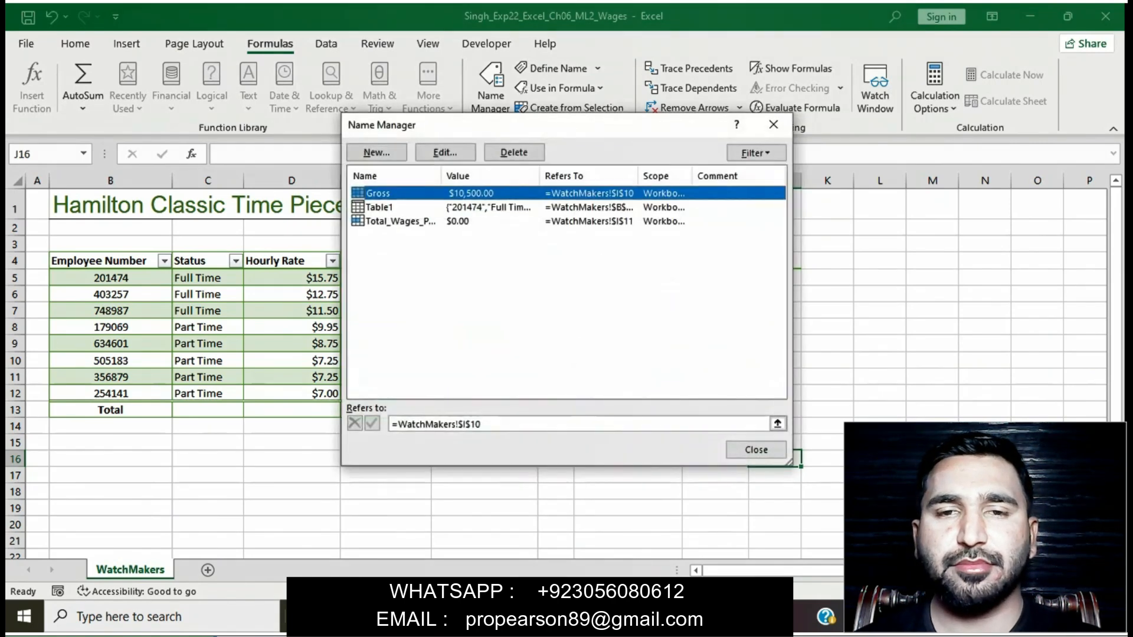
pyautogui.press('Escape')
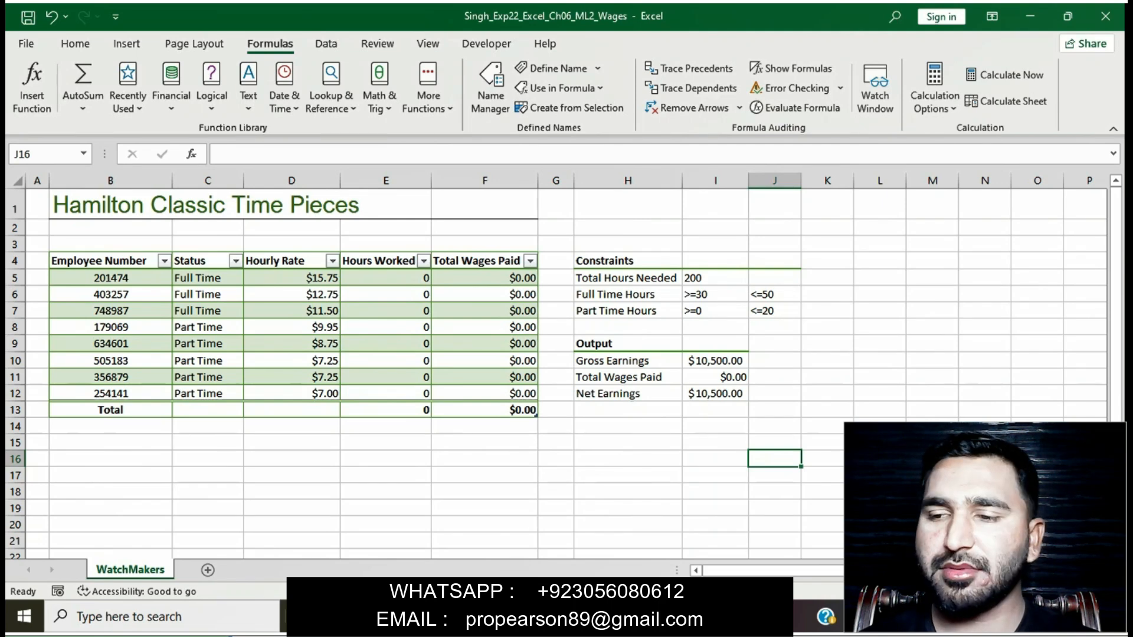
# - Return to the Word instructions, remove the highlight from step 3 and highlight the step 4 instruction in yellow
pyautogui.hotkey('alt', 'Tab')
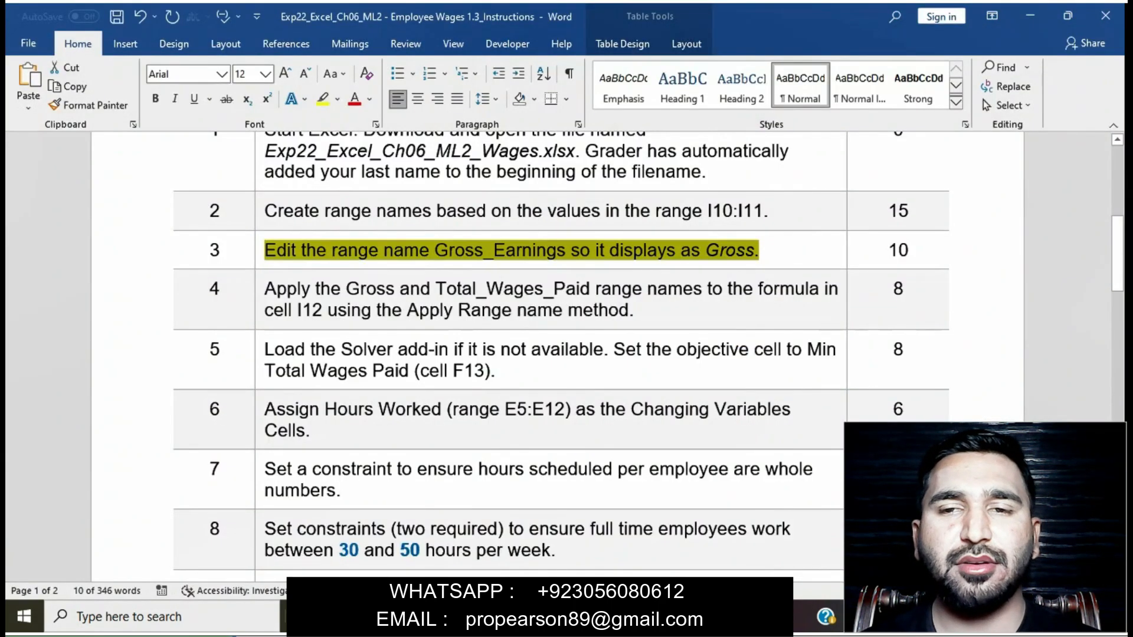
pyautogui.click(606, 250)
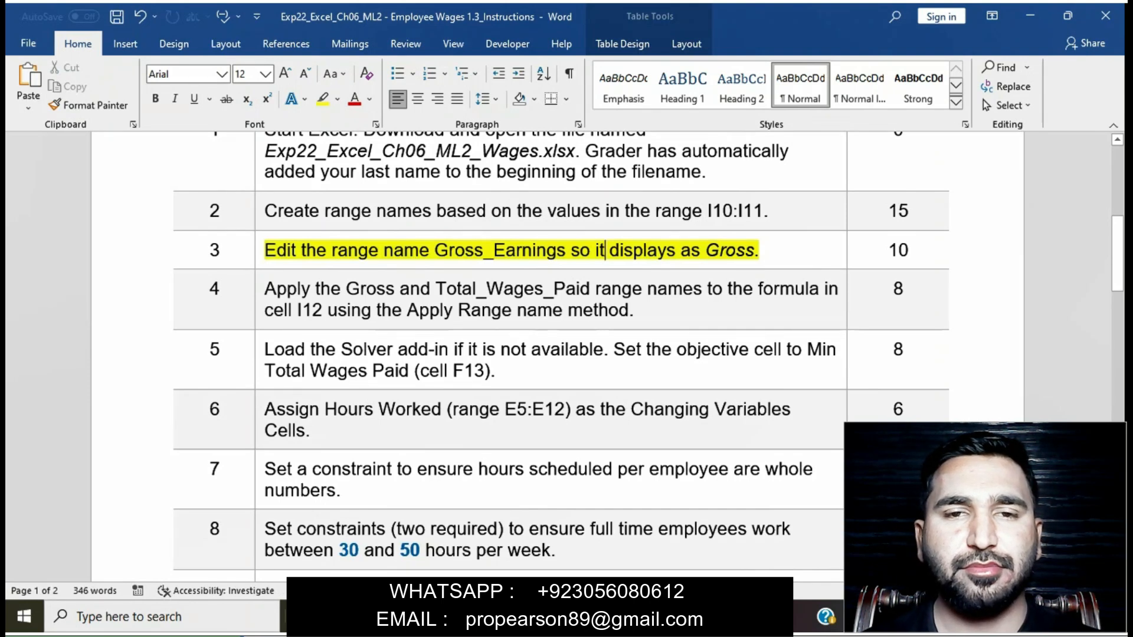
pyautogui.scroll(-1, 560, 354)
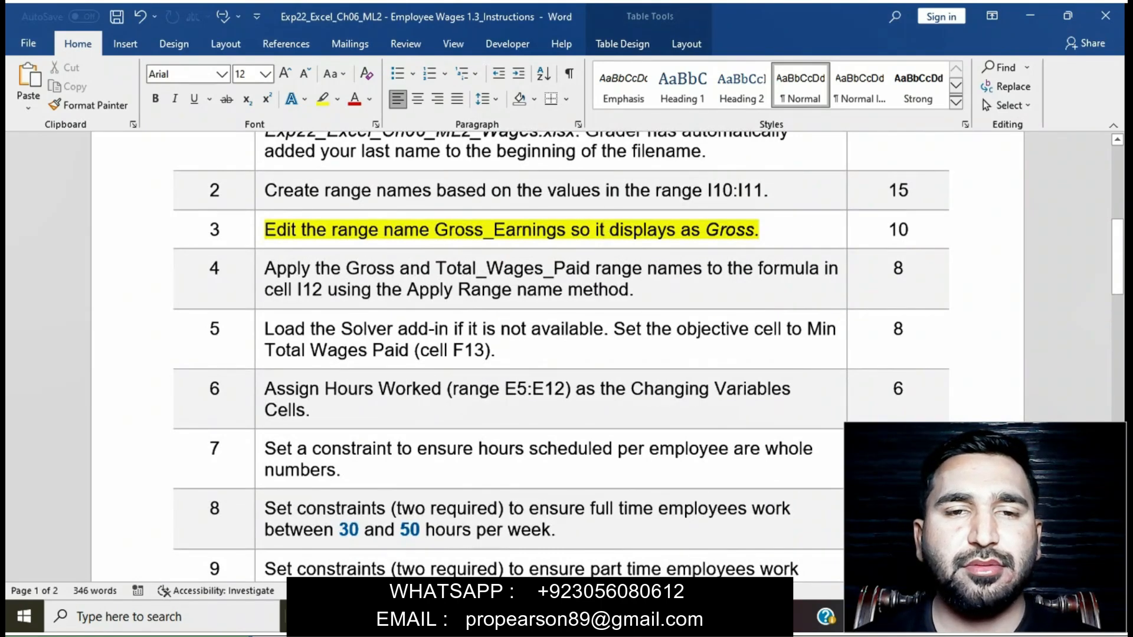
pyautogui.click(259, 230)
pyautogui.click(327, 205)
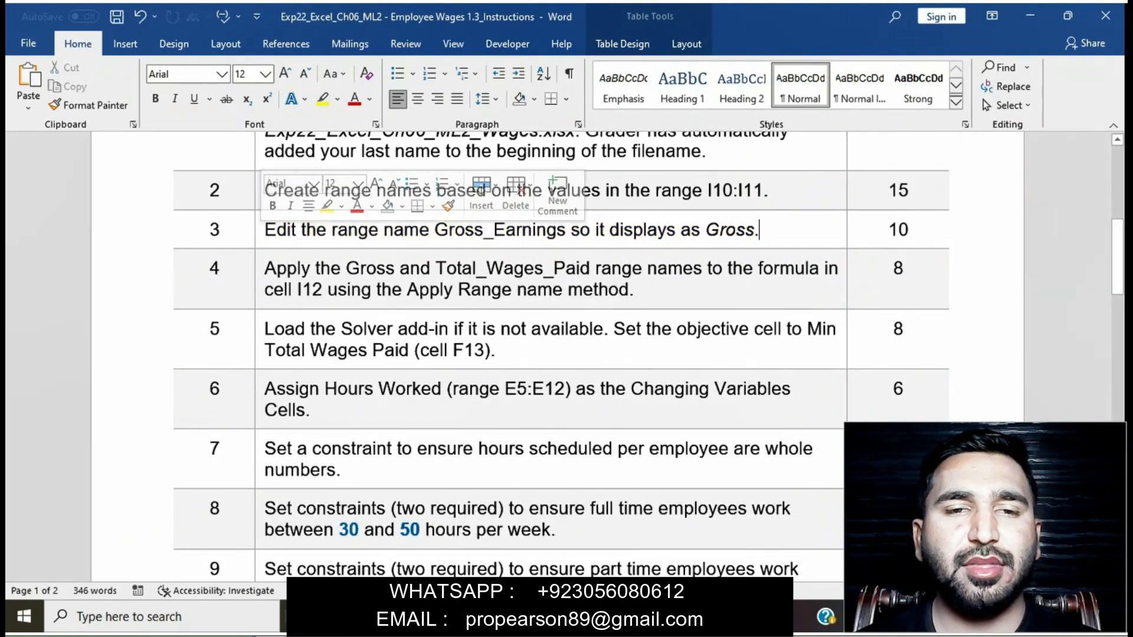
pyautogui.click(258, 269)
pyautogui.click(323, 243)
pyautogui.click(353, 289)
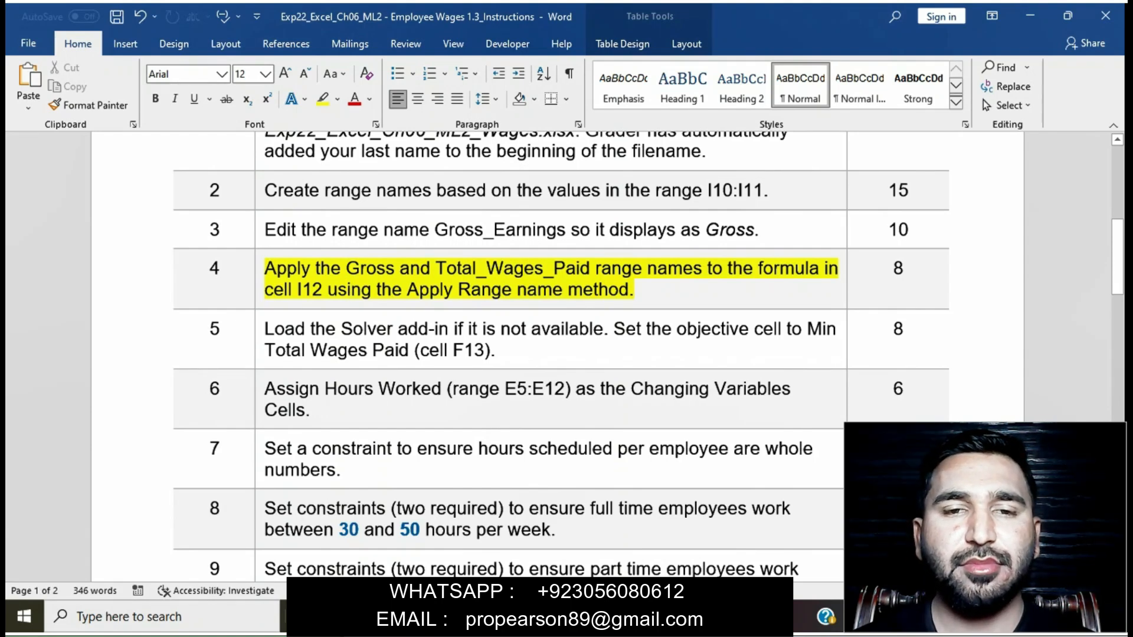
# - In the Excel workbook, replace the I10 reference in cell I12's Net Earnings formula with the range name Gross
pyautogui.moveTo(265, 269); pyautogui.dragTo(633, 291)
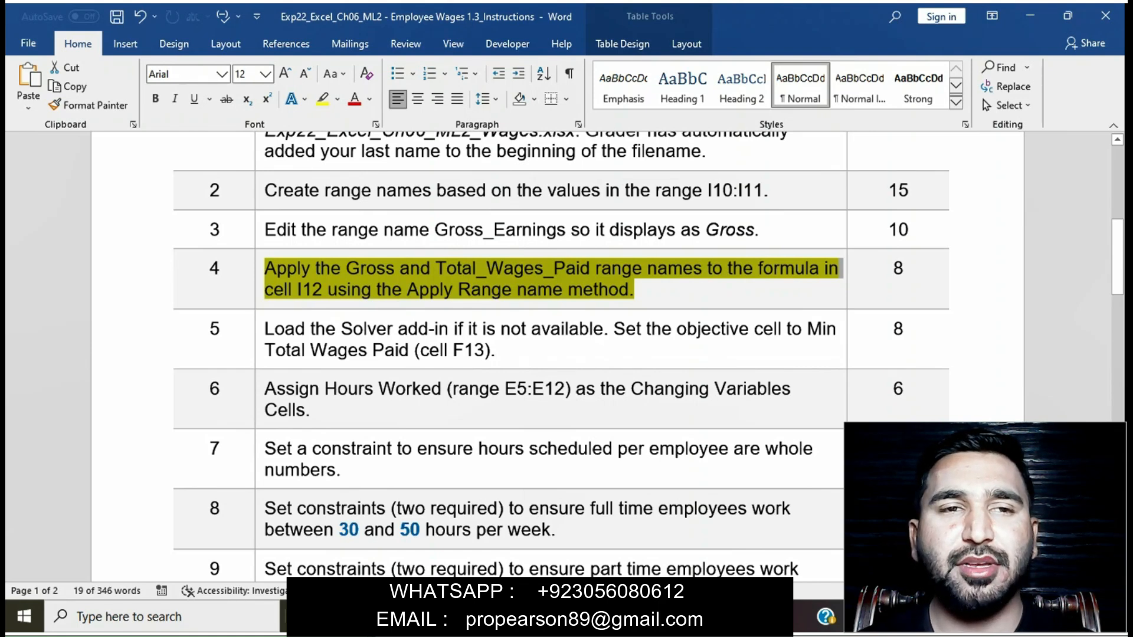
pyautogui.hotkey('alt', 'Tab')
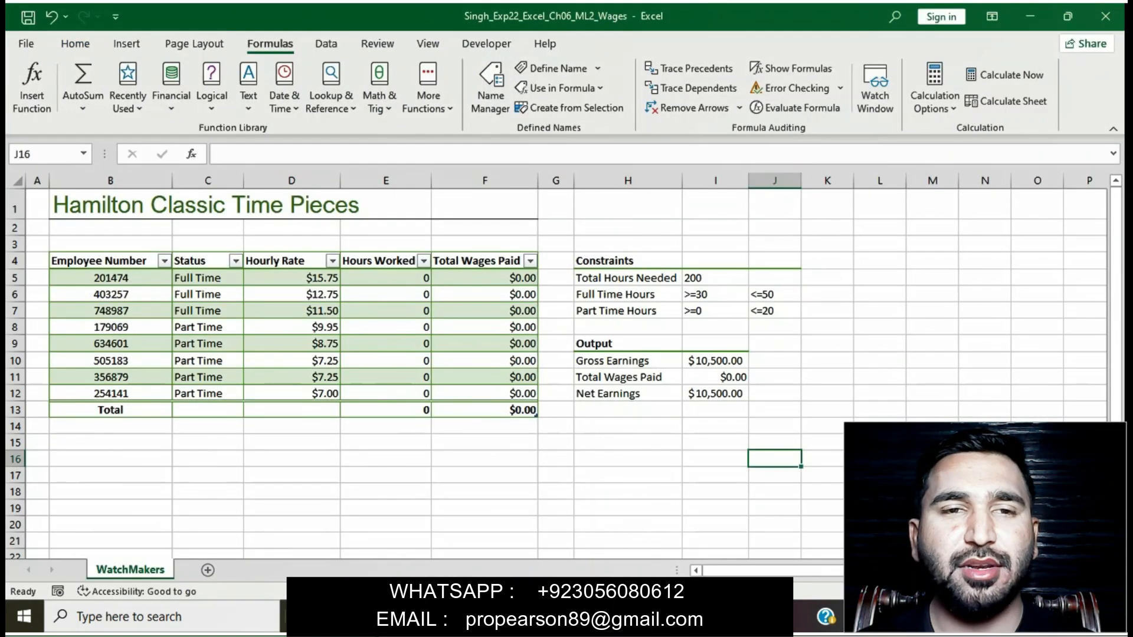
pyautogui.click(715, 394)
pyautogui.hotkey('alt', 'Tab')
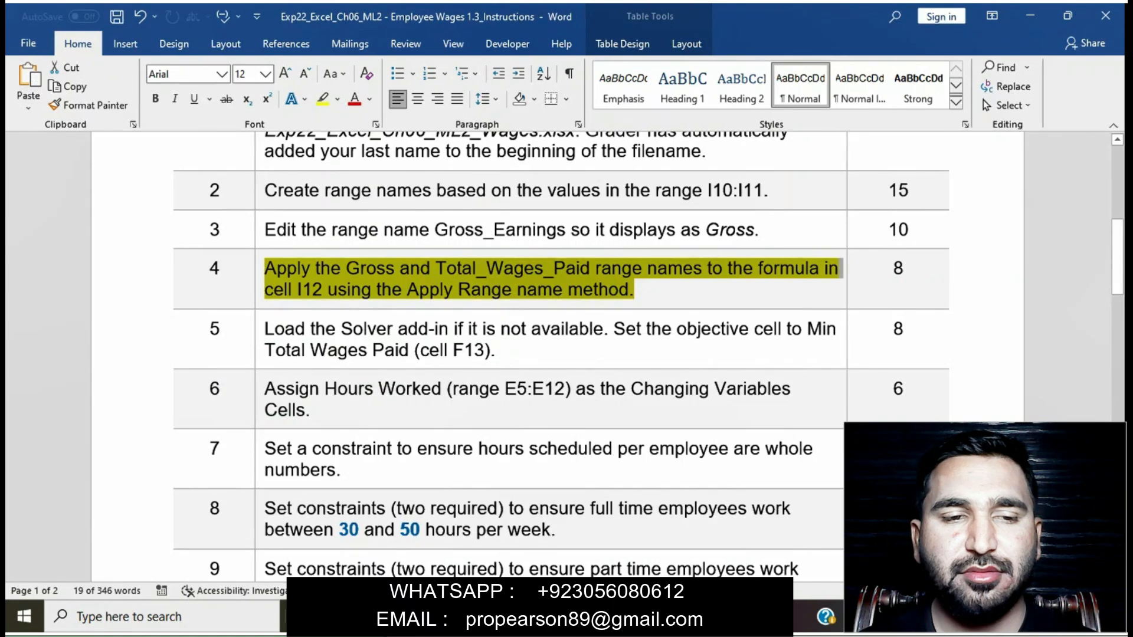
pyautogui.hotkey('alt', 'Tab')
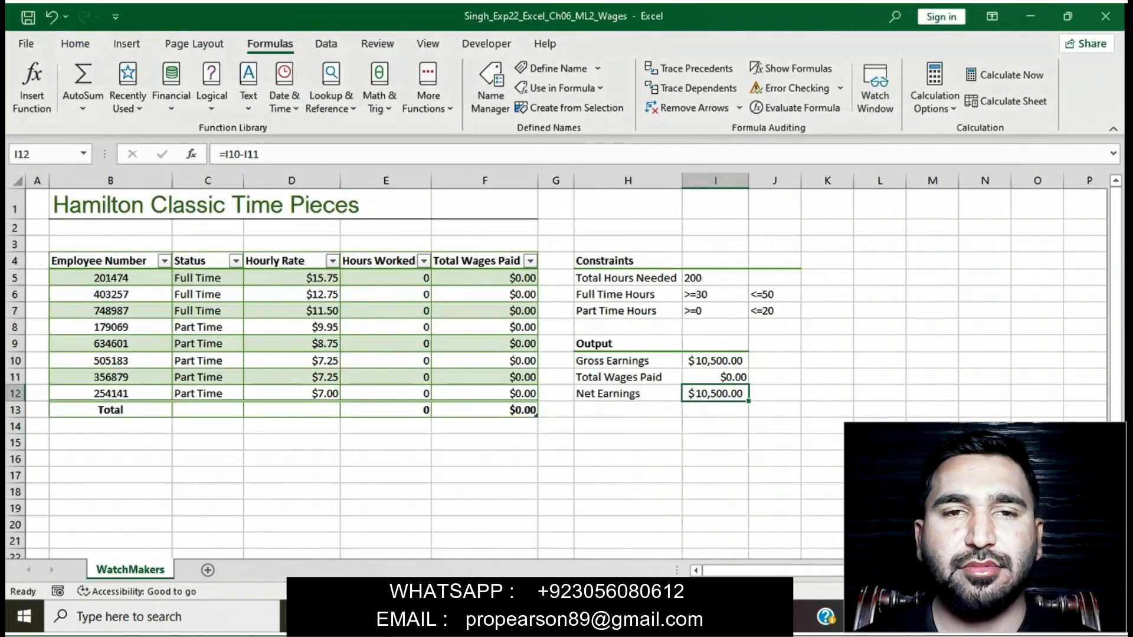
pyautogui.click(240, 154)
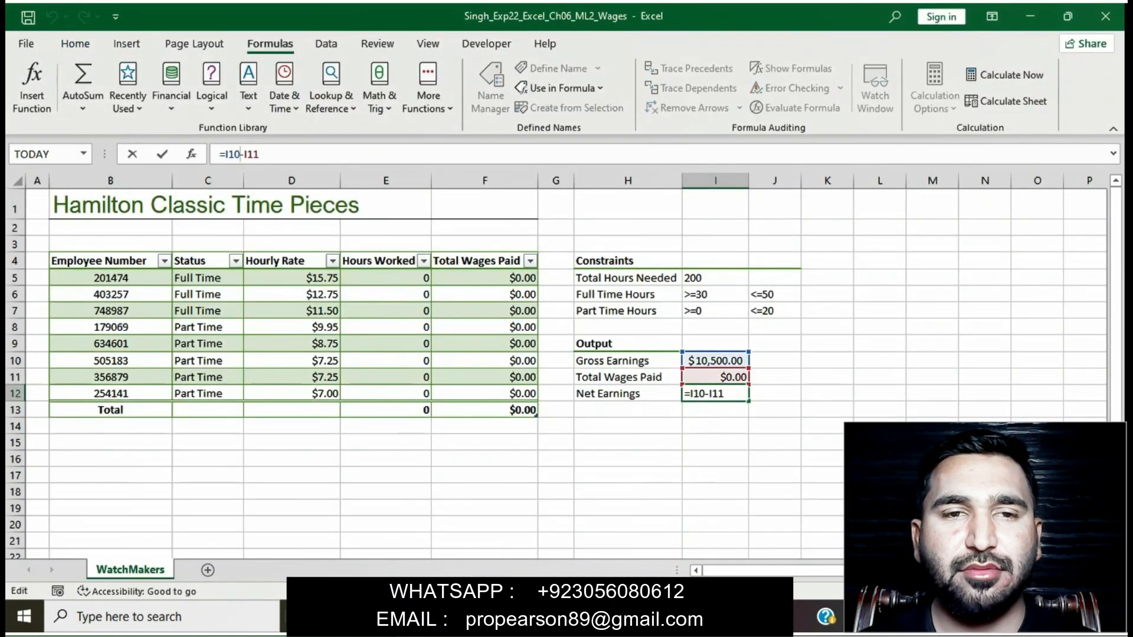
pyautogui.press('BackSpace')
pyautogui.press('BackSpace')
pyautogui.press('BackSpace')
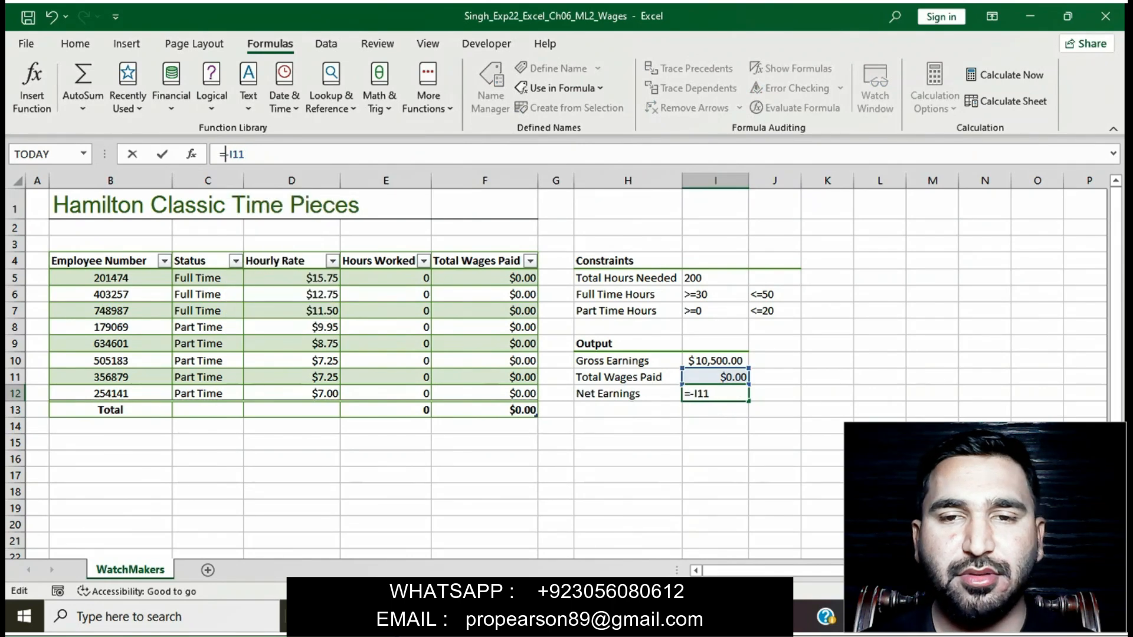
pyautogui.click(715, 360)
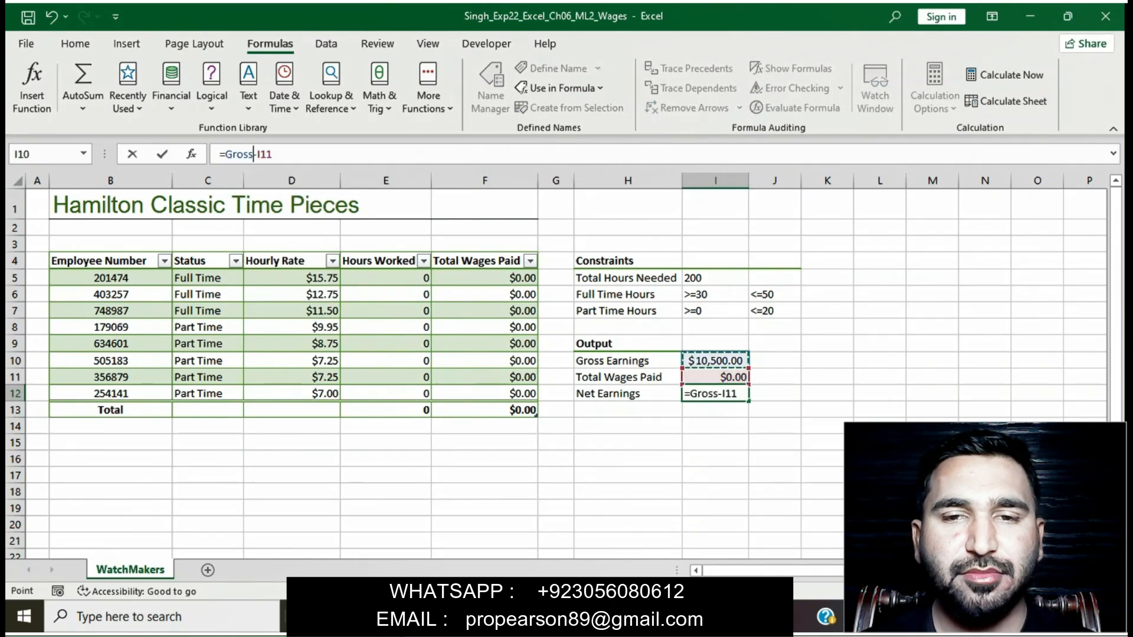
# - Replace the I11 reference in the same formula with the range name Total_Wages_Paid and enter the formula
pyautogui.click(272, 154)
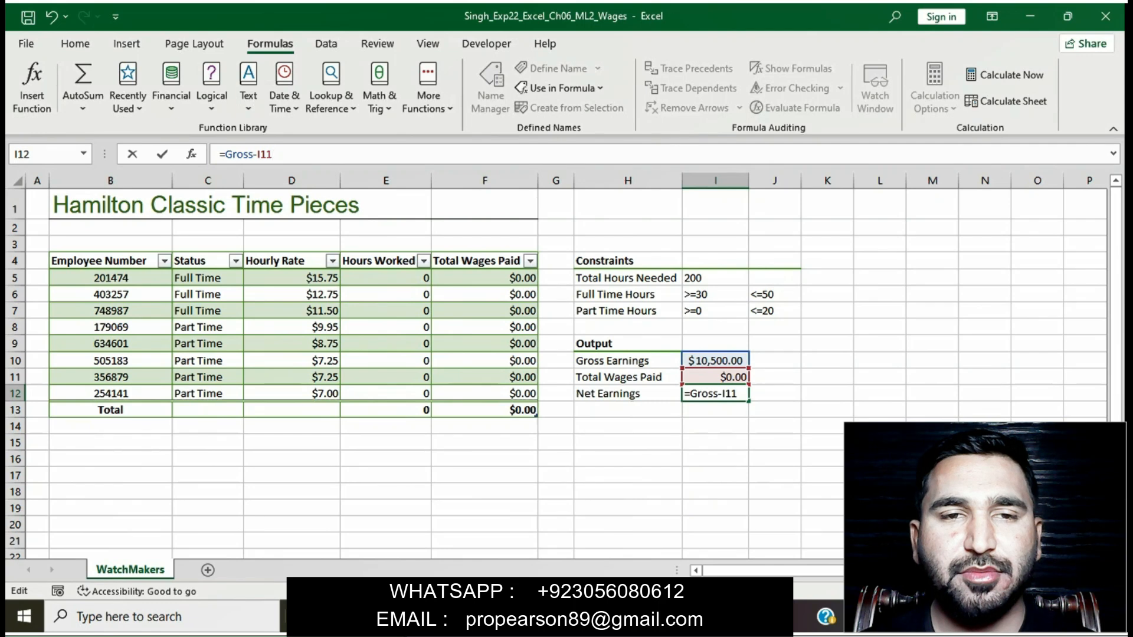
pyautogui.press('BackSpace')
pyautogui.press('BackSpace')
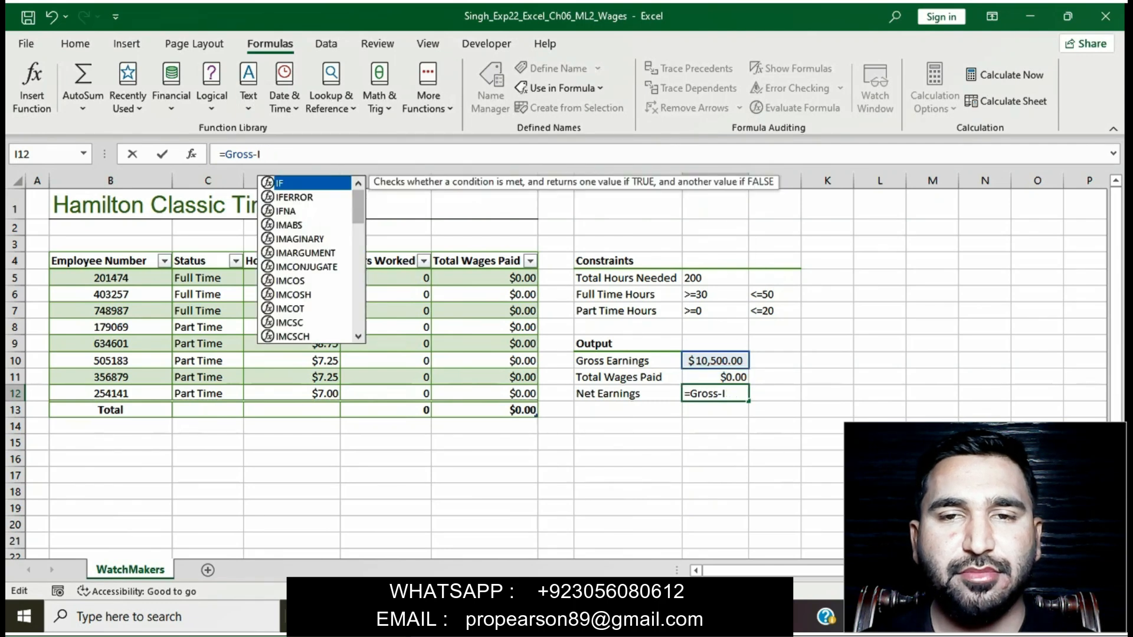
pyautogui.press('BackSpace')
pyautogui.click(715, 377)
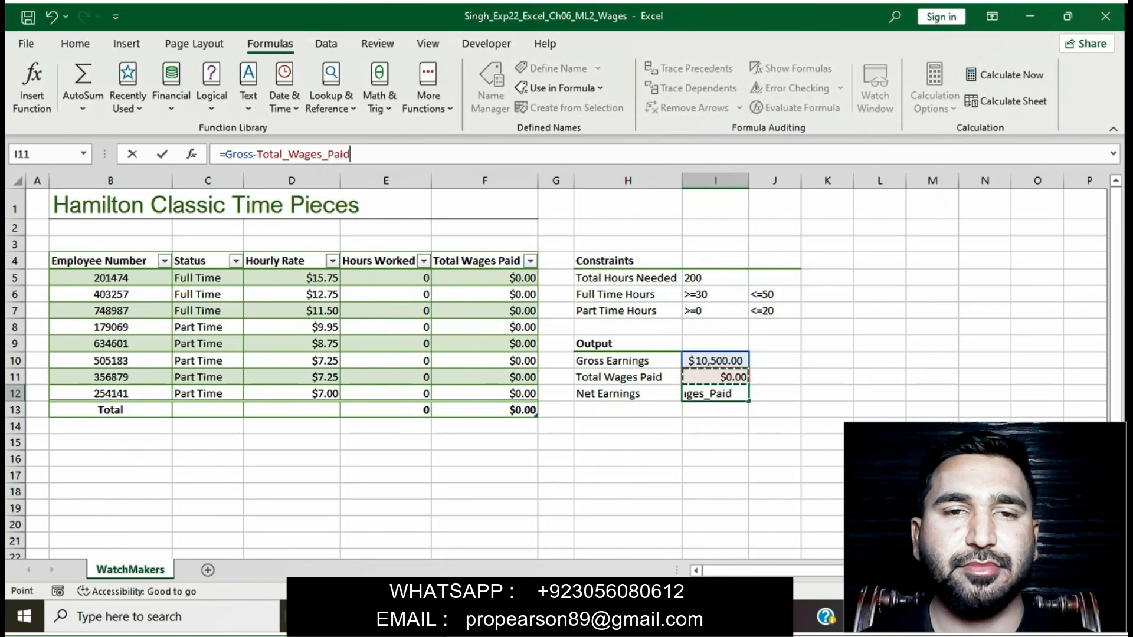
pyautogui.press('Return')
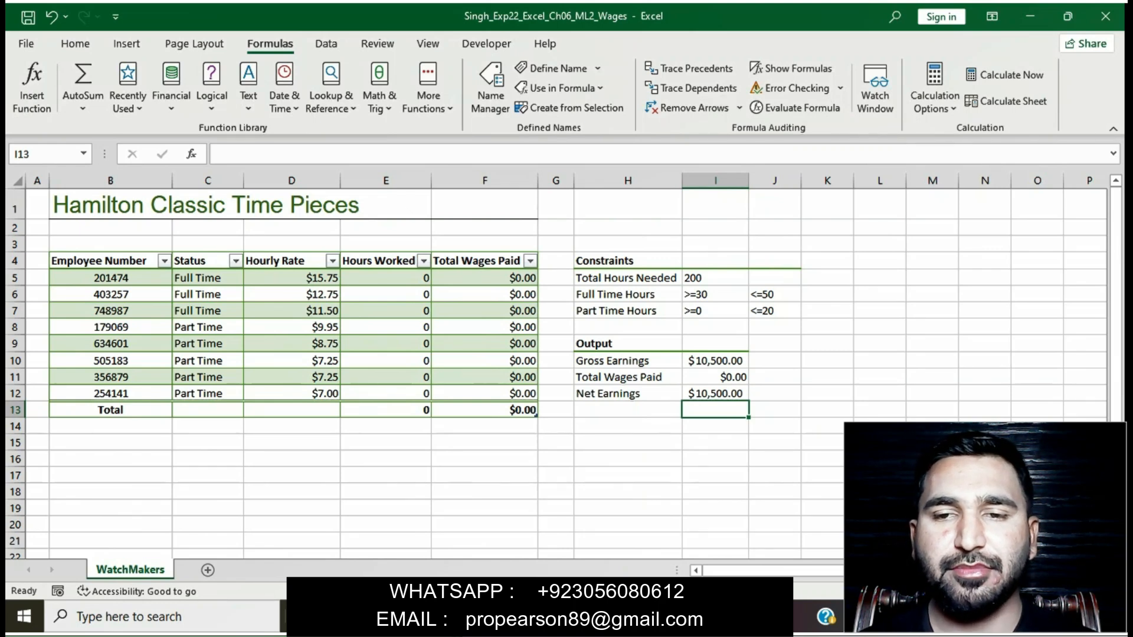
# - Go back to the Word instructions, clear the highlight from step 4 and highlight the step 5 instruction in yellow
pyautogui.hotkey('alt', 'Tab')
pyautogui.click(514, 289)
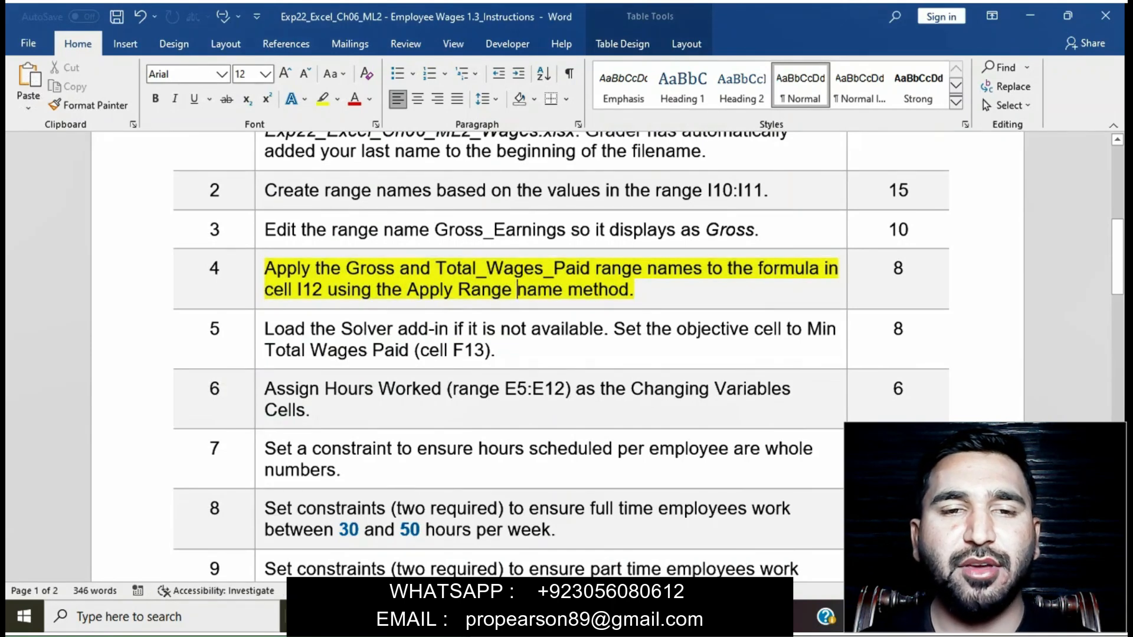
pyautogui.tripleClick(518, 289)
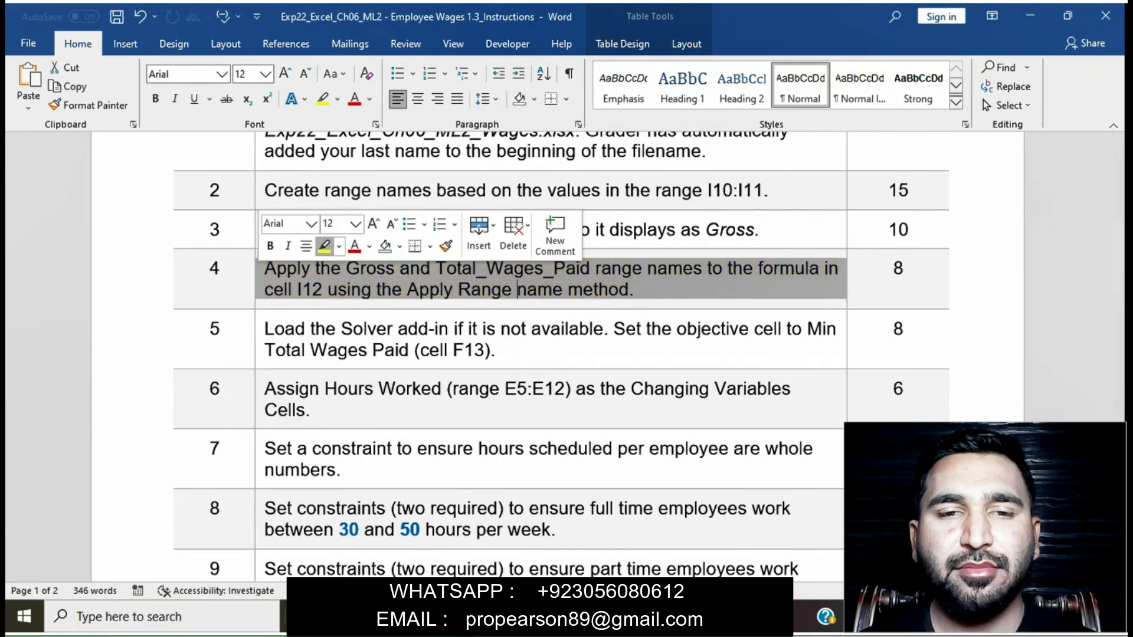
pyautogui.click(391, 289)
pyautogui.scroll(-2, 391, 290)
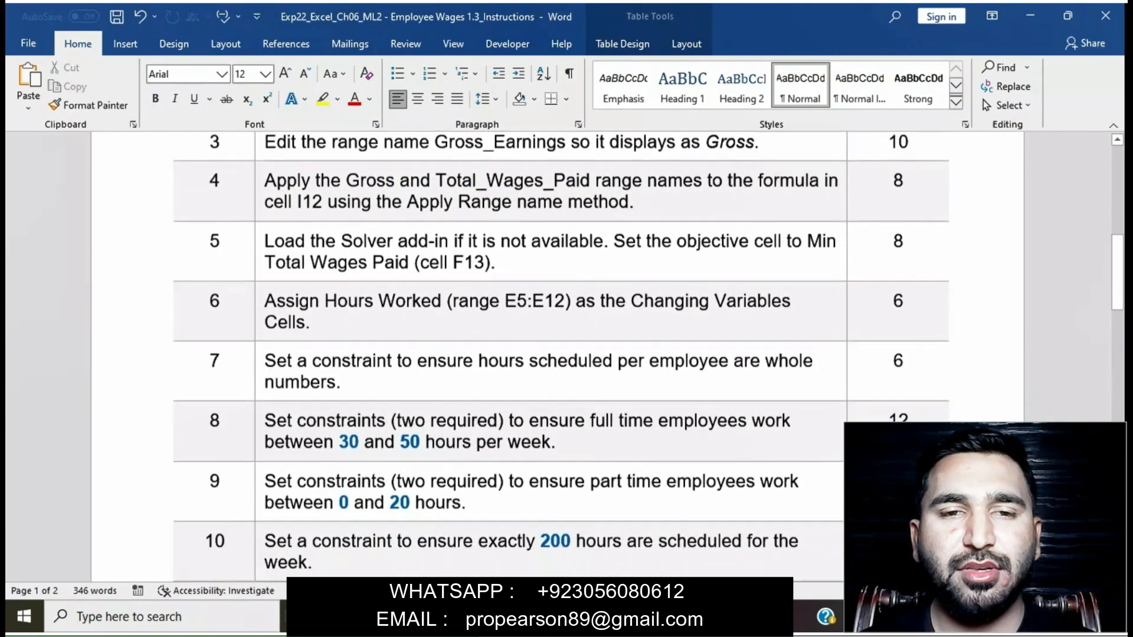
pyautogui.click(260, 243)
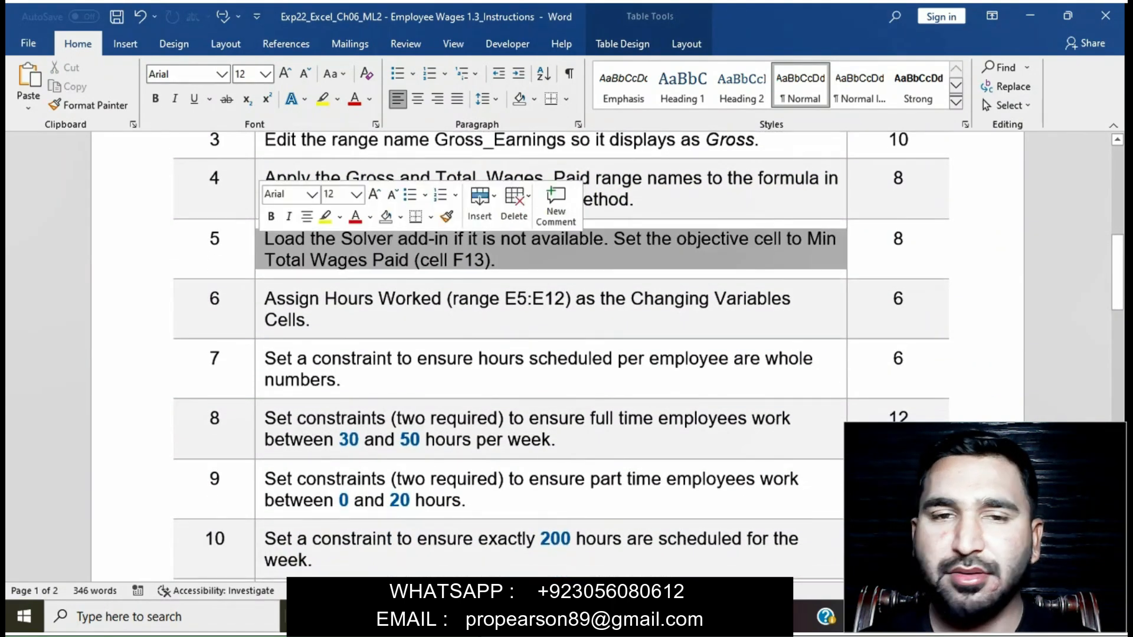
pyautogui.click(326, 216)
pyautogui.click(497, 260)
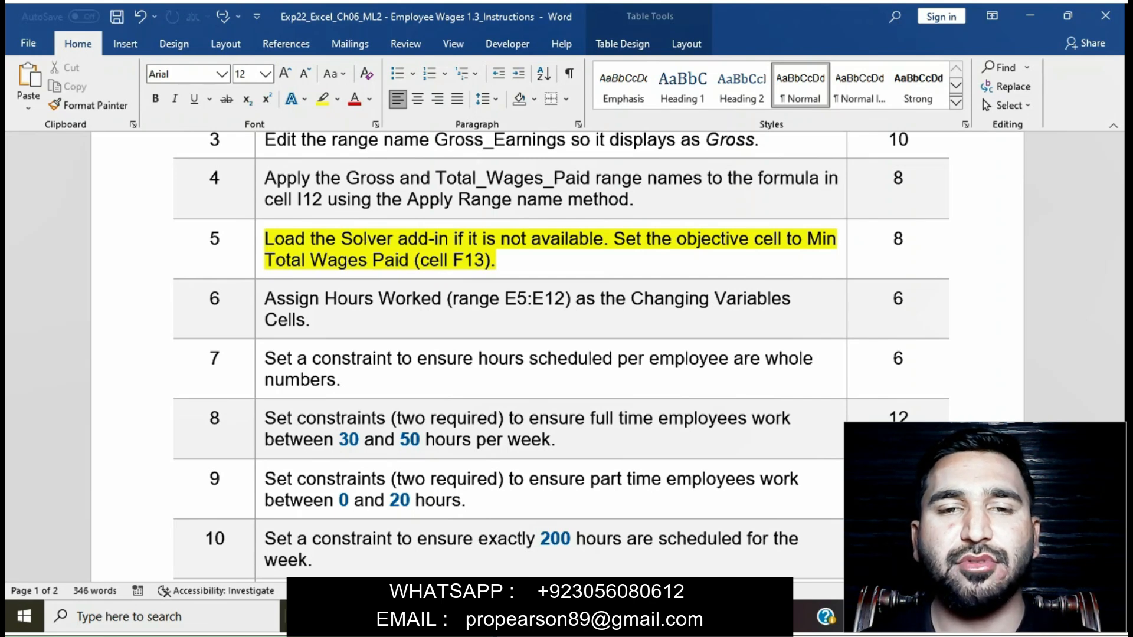
# - Open the Solver parameters in the Excel workbook and return to the step 5 instruction in Word
pyautogui.click(358, 260)
pyautogui.moveTo(264, 239); pyautogui.dragTo(497, 260)
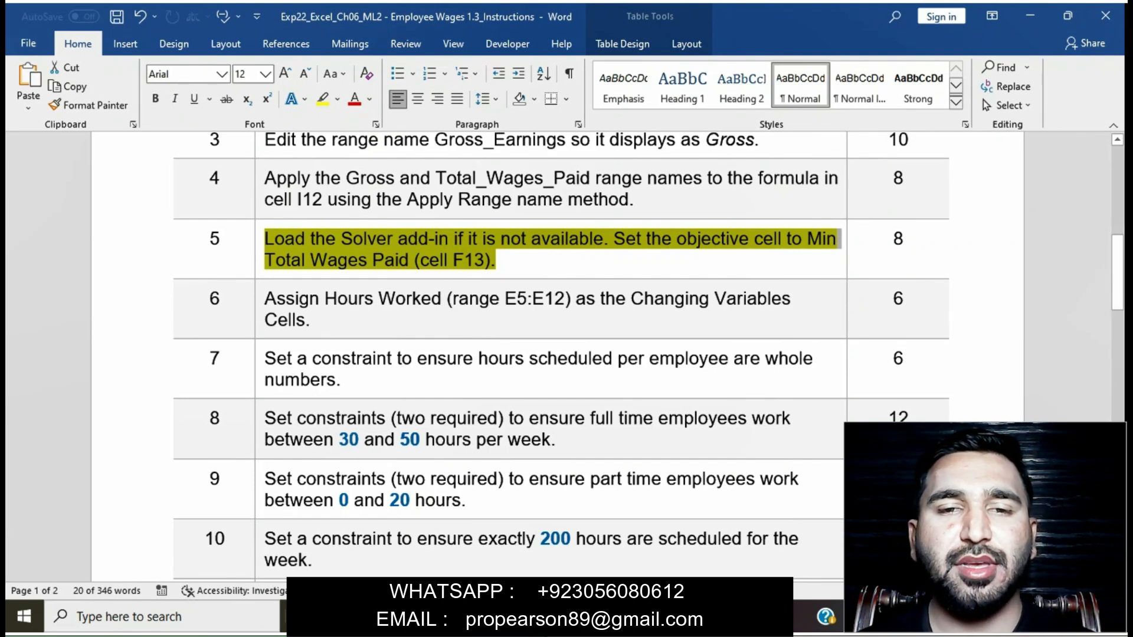
pyautogui.click(264, 239)
pyautogui.moveTo(264, 239); pyautogui.dragTo(603, 239)
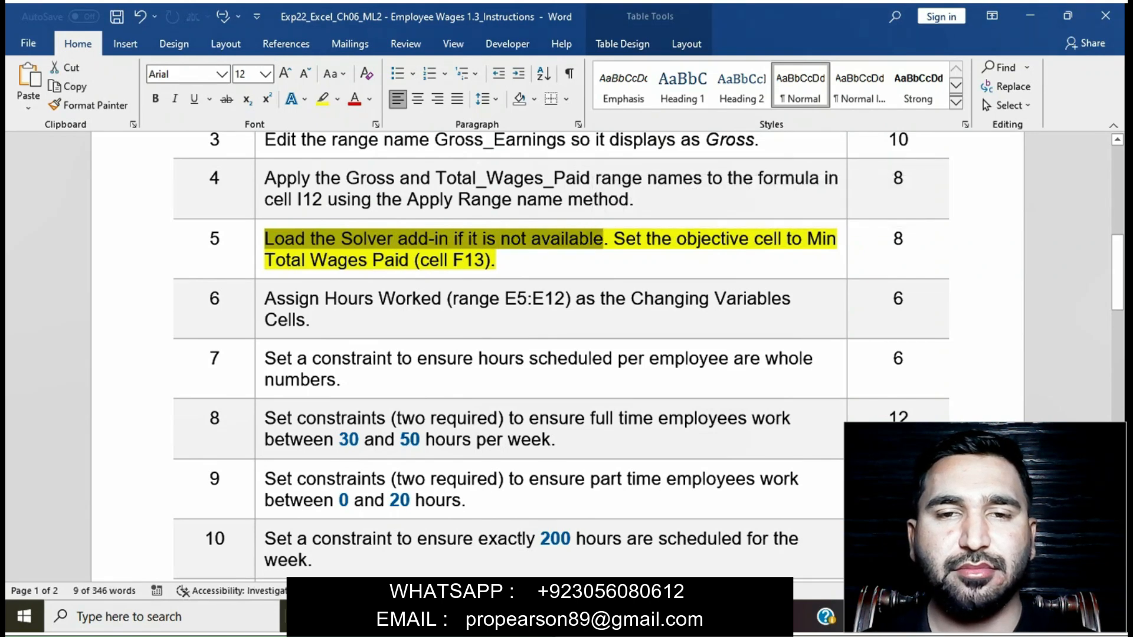
pyautogui.hotkey('alt', 'Tab')
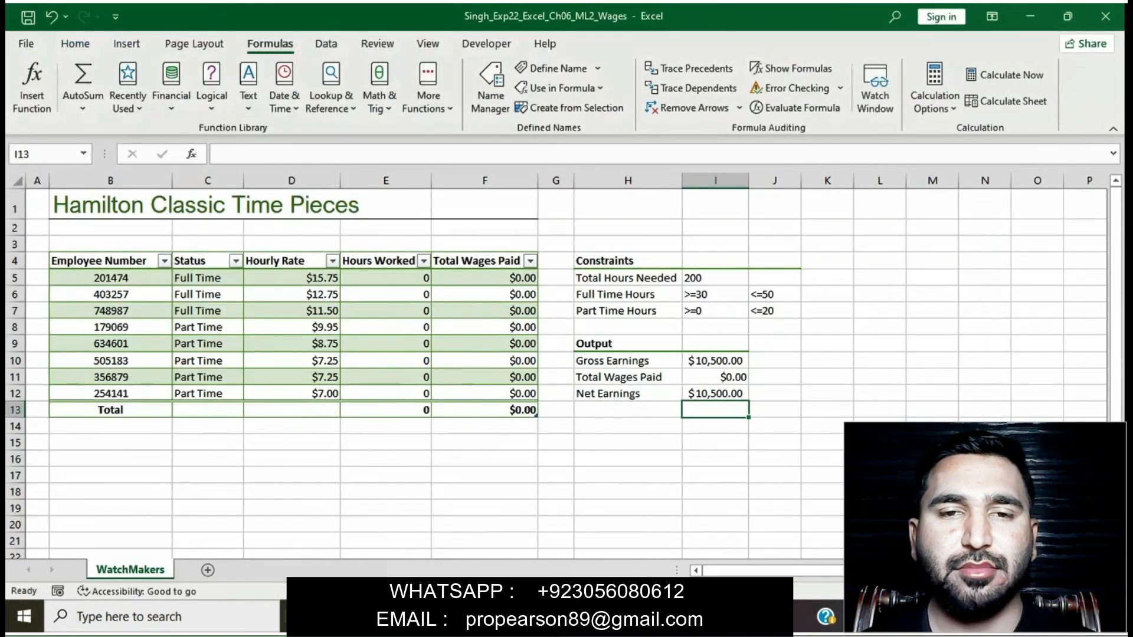
pyautogui.click(326, 44)
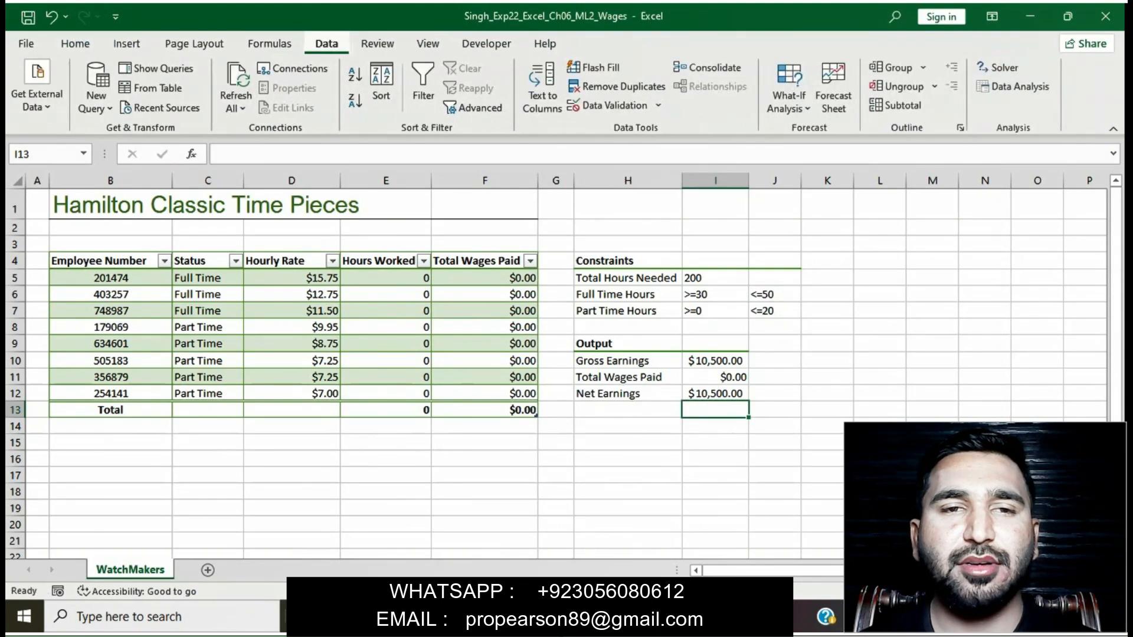
pyautogui.click(1003, 67)
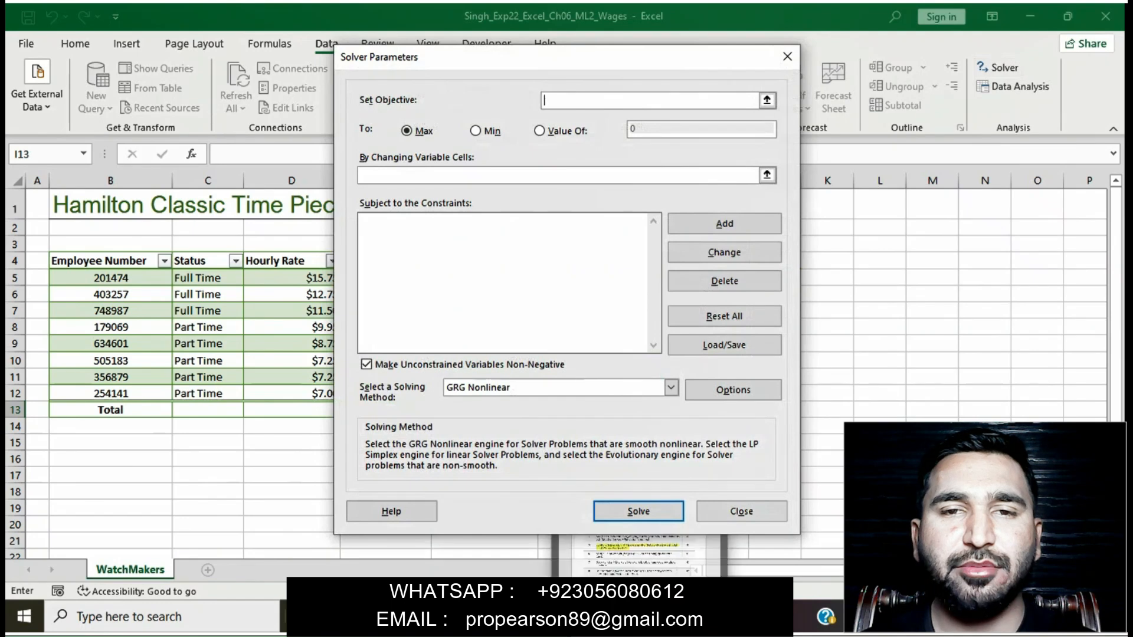
pyautogui.hotkey('alt', 'Tab')
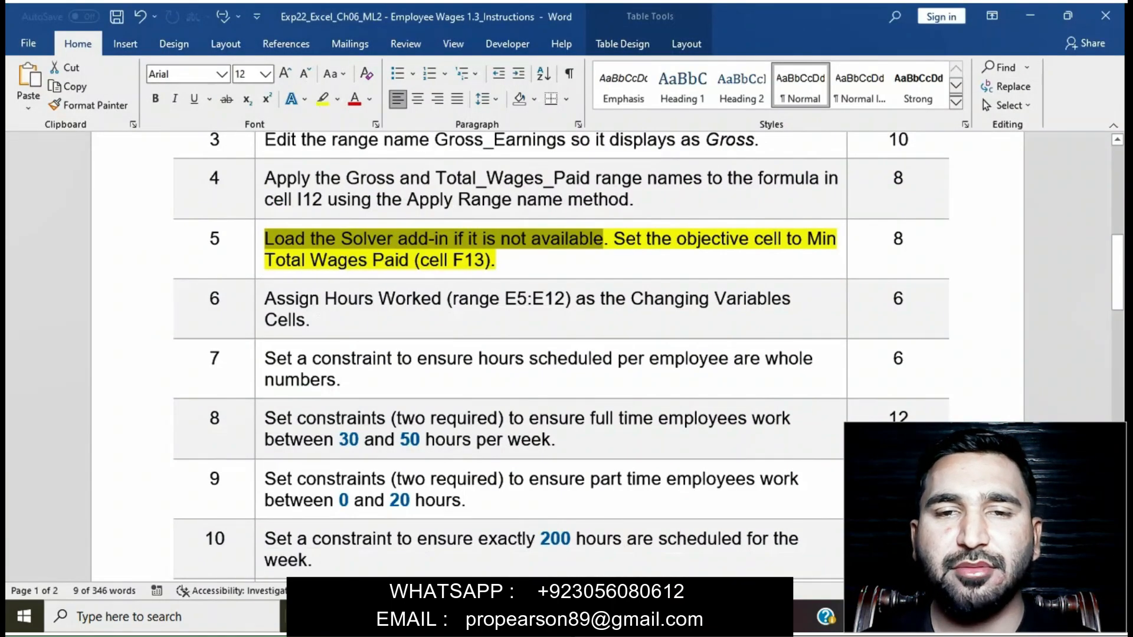
# - Following the step 5 instruction, set the Solver objective in the Excel workbook to cell F13 with the Min option
pyautogui.moveTo(613, 238); pyautogui.dragTo(495, 260)
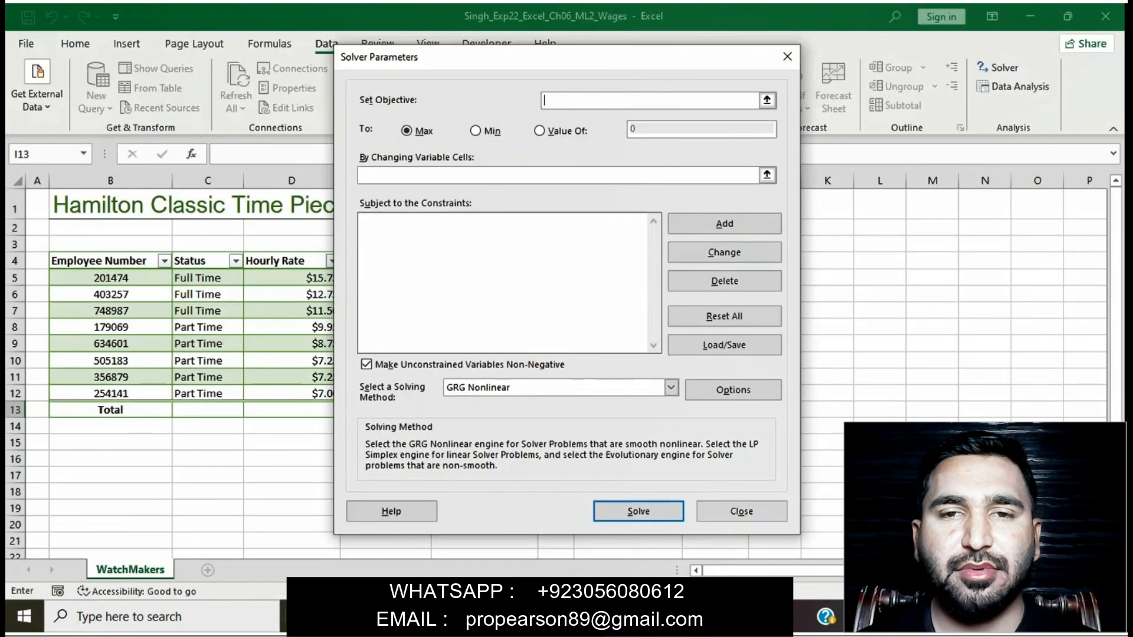
pyautogui.moveTo(619, 56); pyautogui.dragTo(798, 63)
pyautogui.click(473, 410)
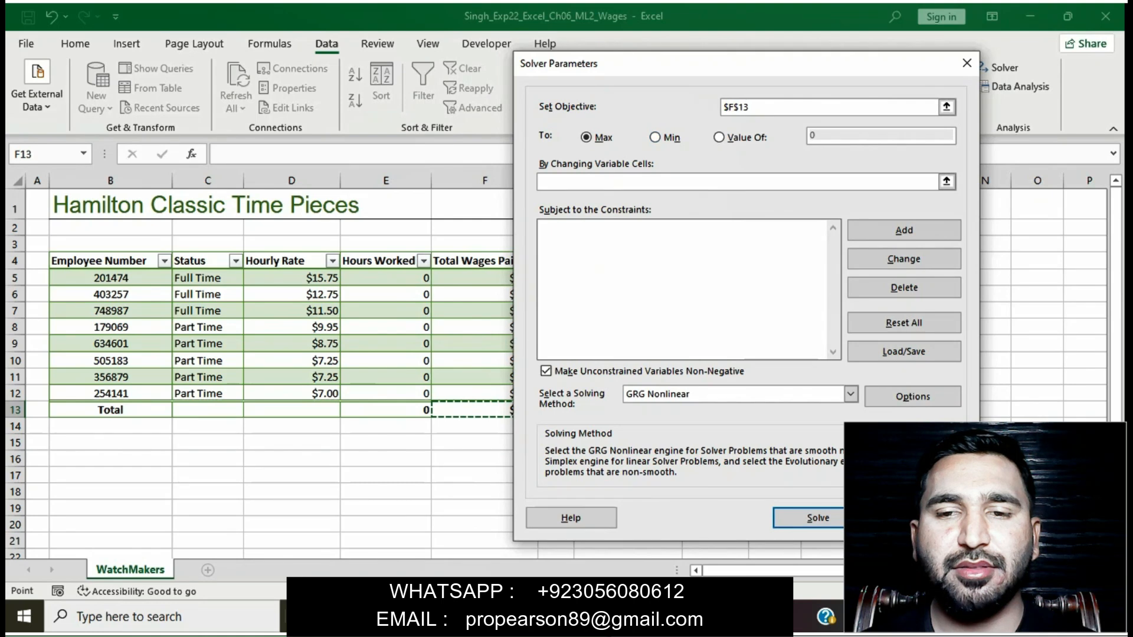
pyautogui.hotkey('alt', 'Tab')
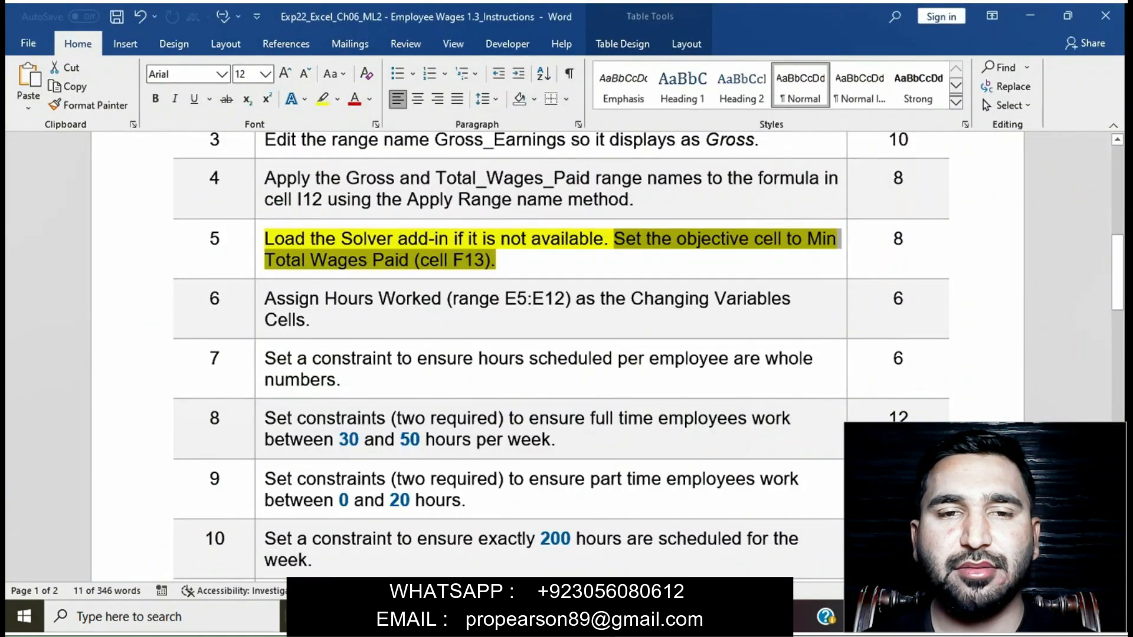
pyautogui.hotkey('alt', 'Tab')
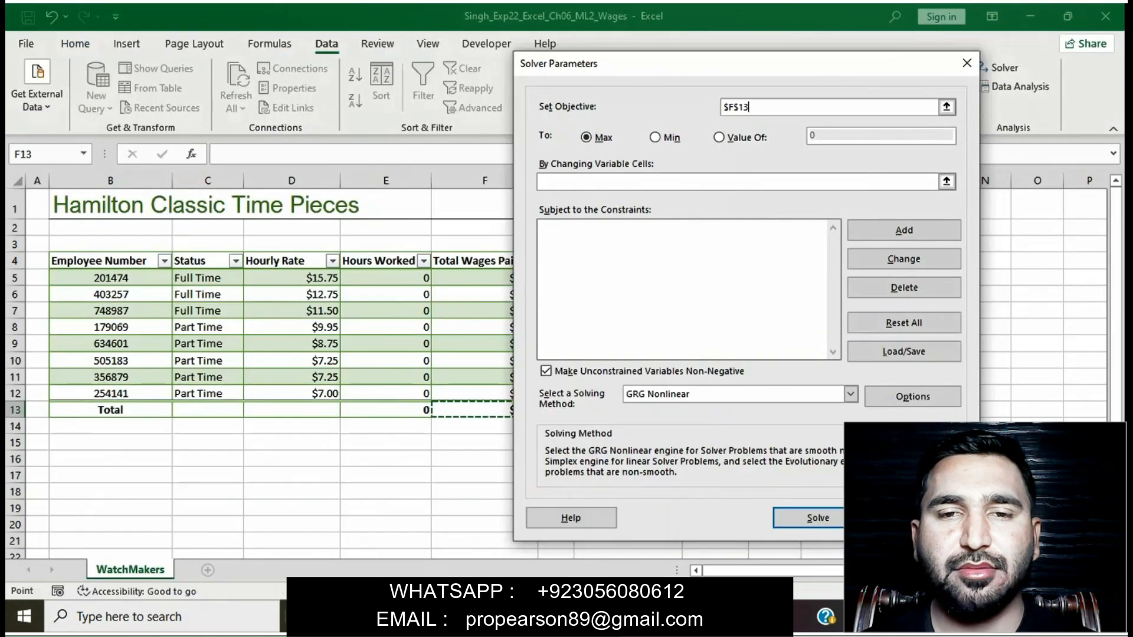
pyautogui.click(665, 137)
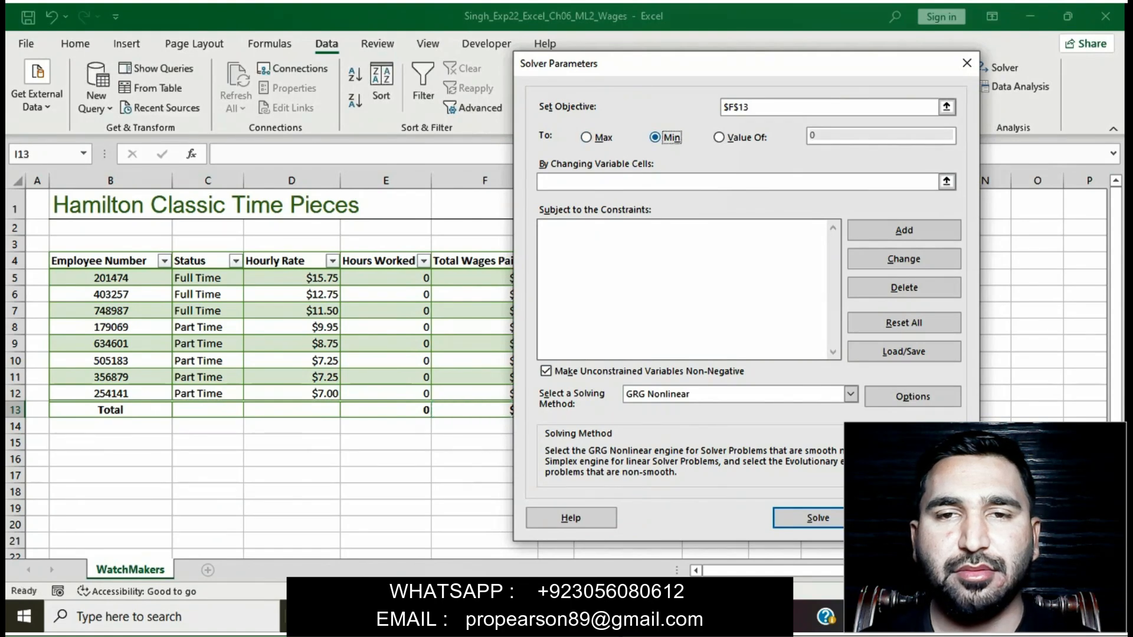
# - Return to the Word instructions, clear the highlight from step 5 and highlight the step 6 instruction in yellow
pyautogui.hotkey('alt', 'Tab')
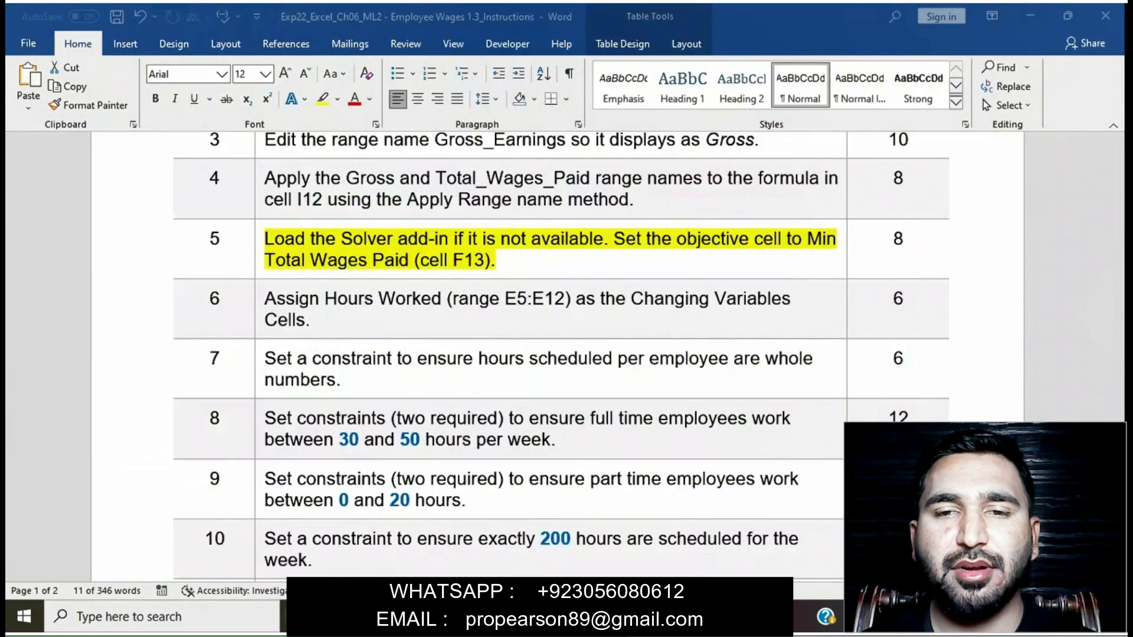
pyautogui.click(496, 260)
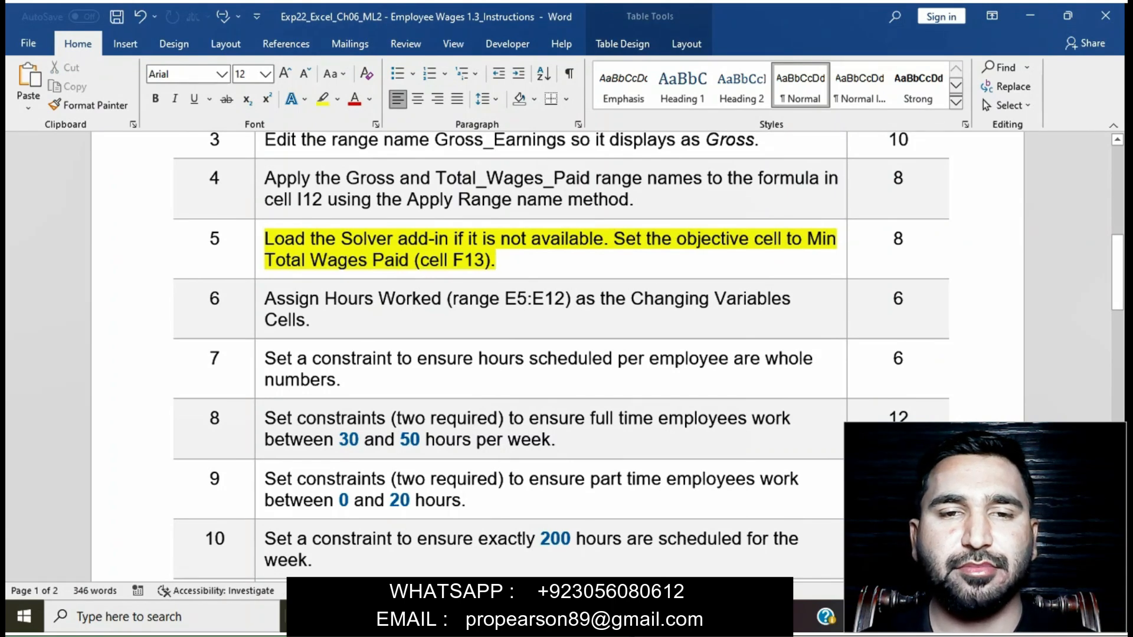
pyautogui.click(259, 241)
pyautogui.click(326, 216)
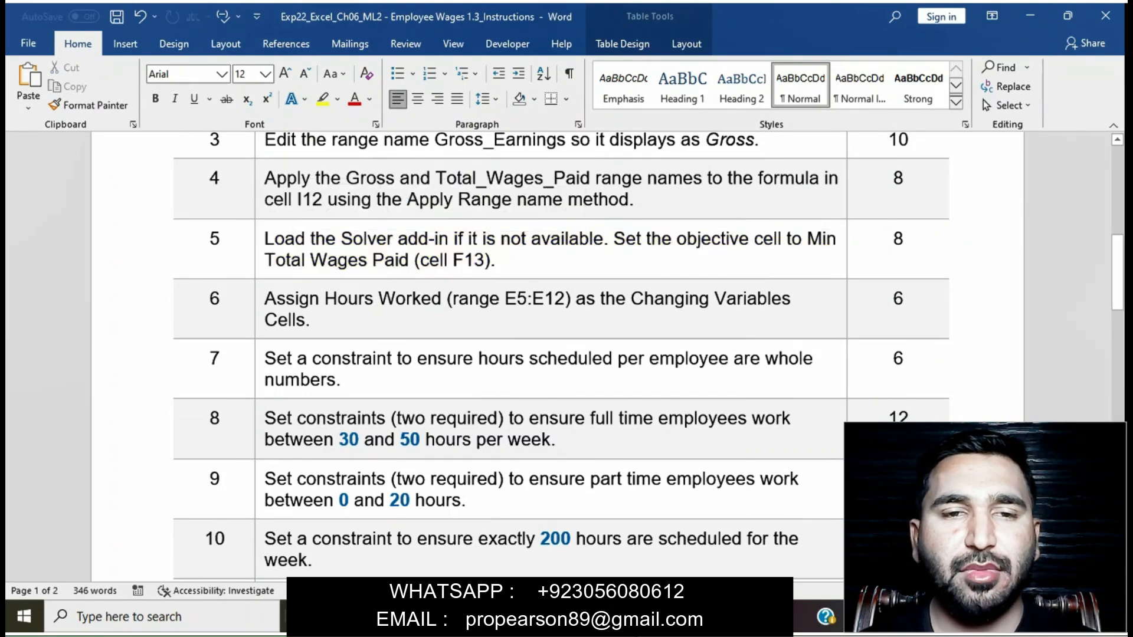
pyautogui.scroll(-2, 557, 356)
pyautogui.click(260, 242)
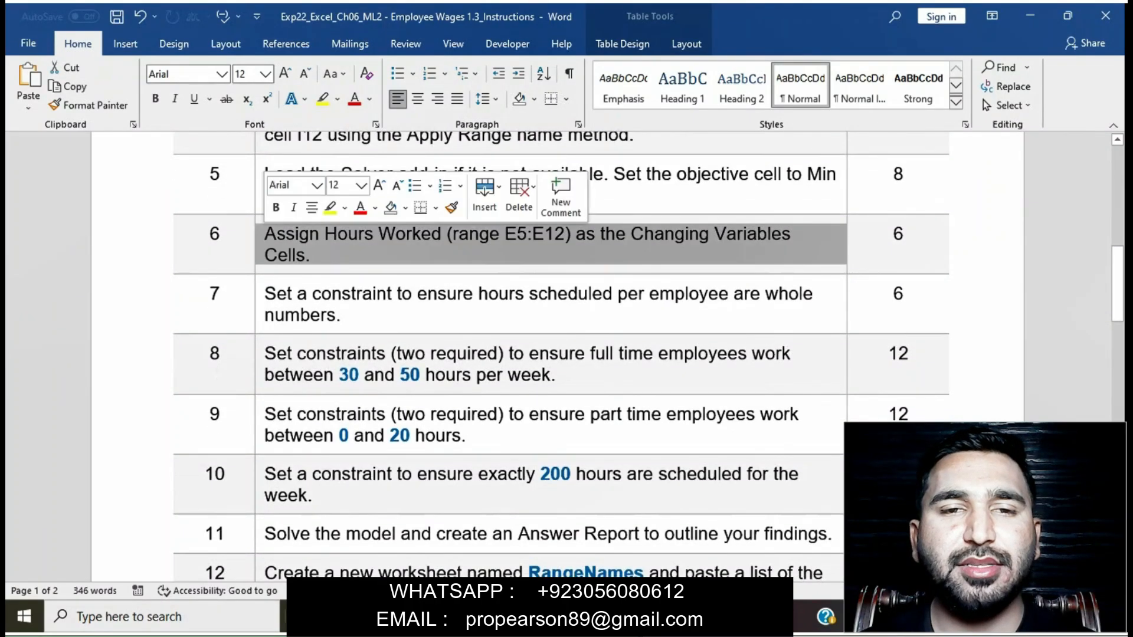
pyautogui.click(330, 207)
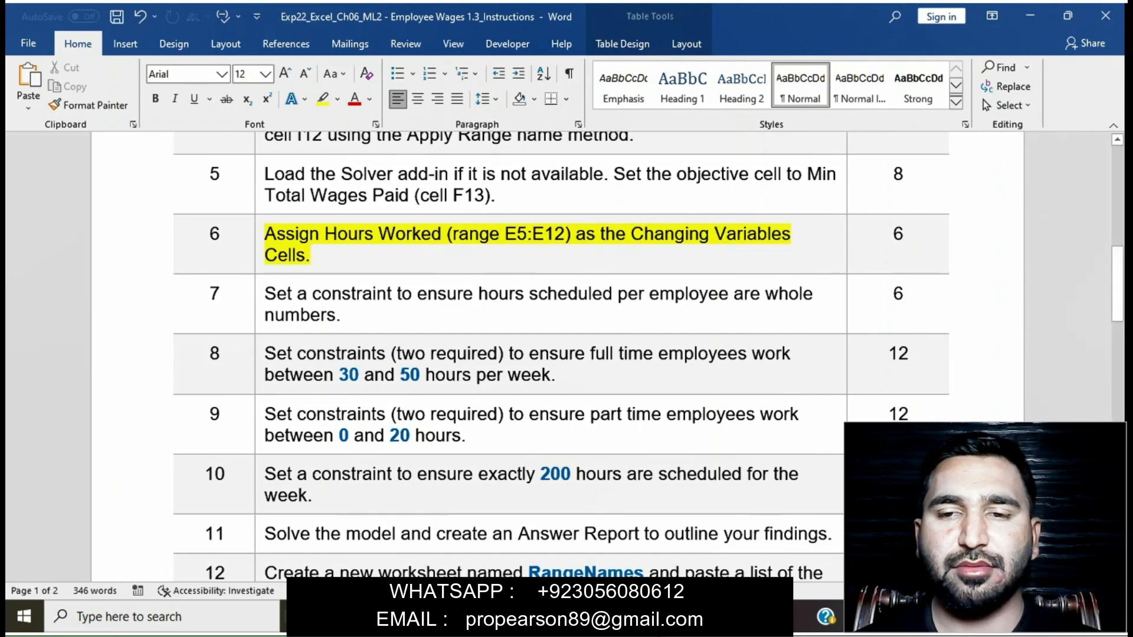
pyautogui.keyDown('shift'); pyautogui.click(265, 234); pyautogui.keyUp('shift')
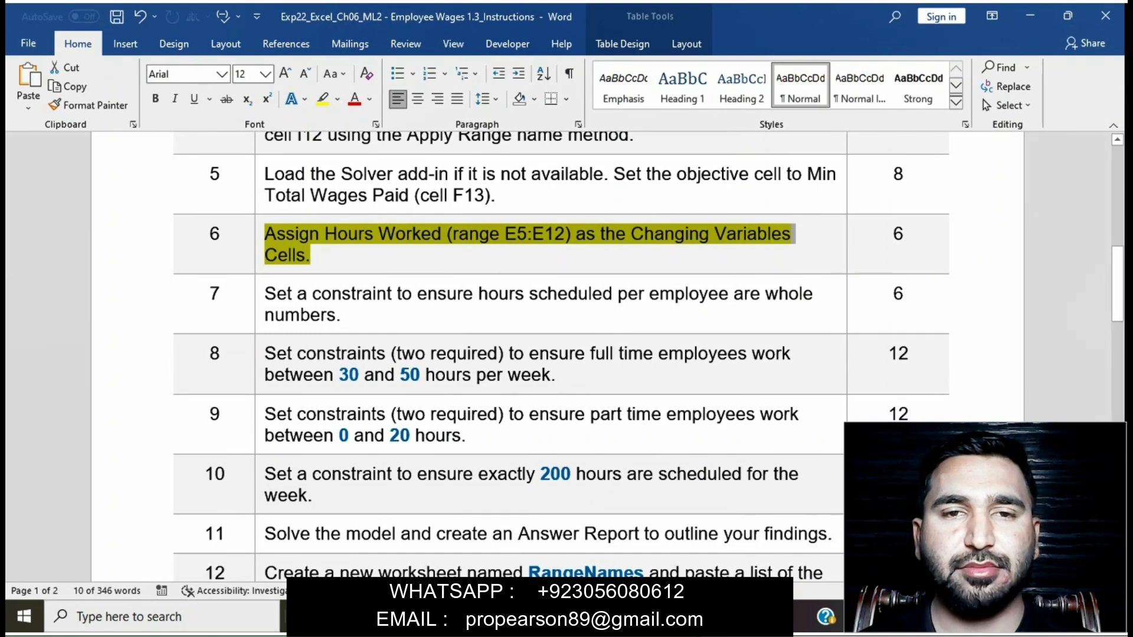
# - In the Excel workbook, assign the Hours Worked range E5:E12 as Solver's changing variable cells
pyautogui.hotkey('alt', 'Tab')
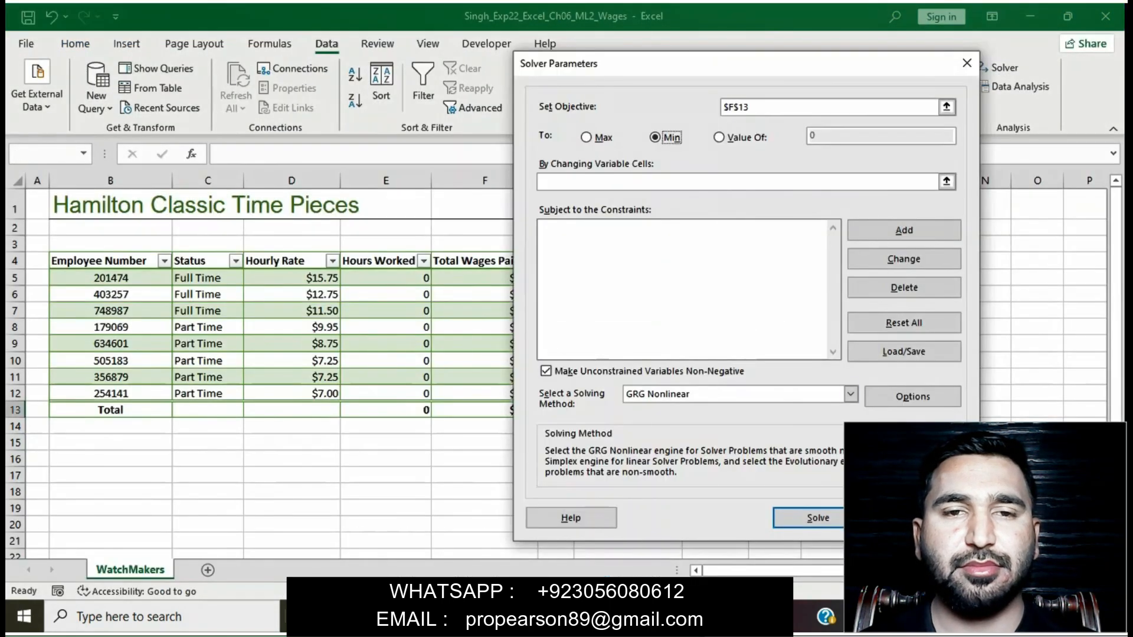
pyautogui.click(946, 182)
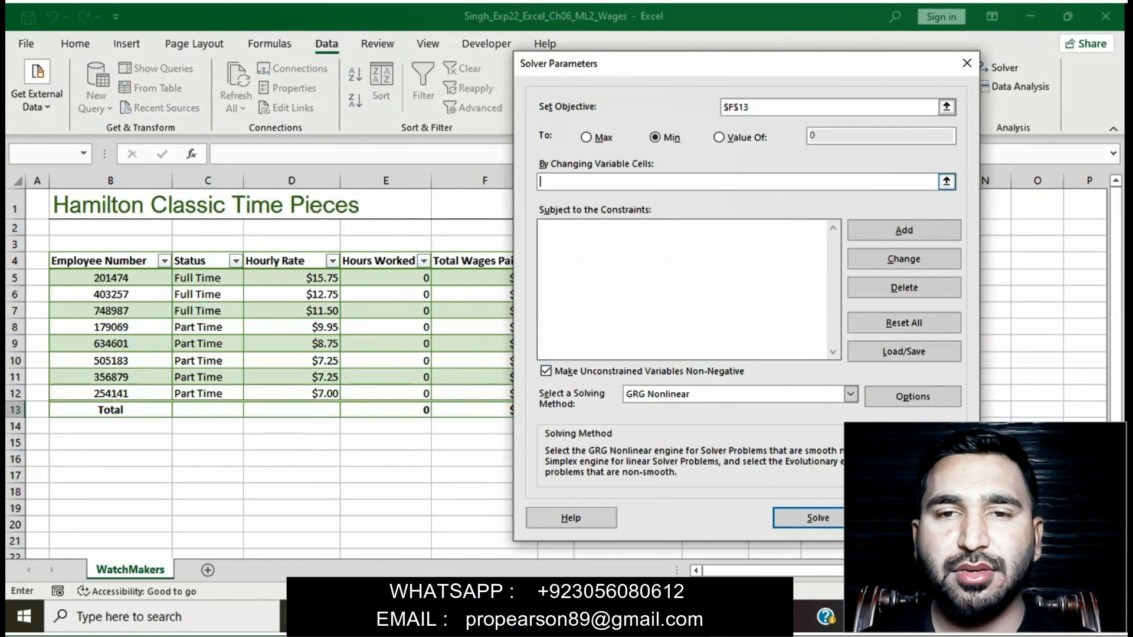
pyautogui.moveTo(413, 277); pyautogui.dragTo(424, 397)
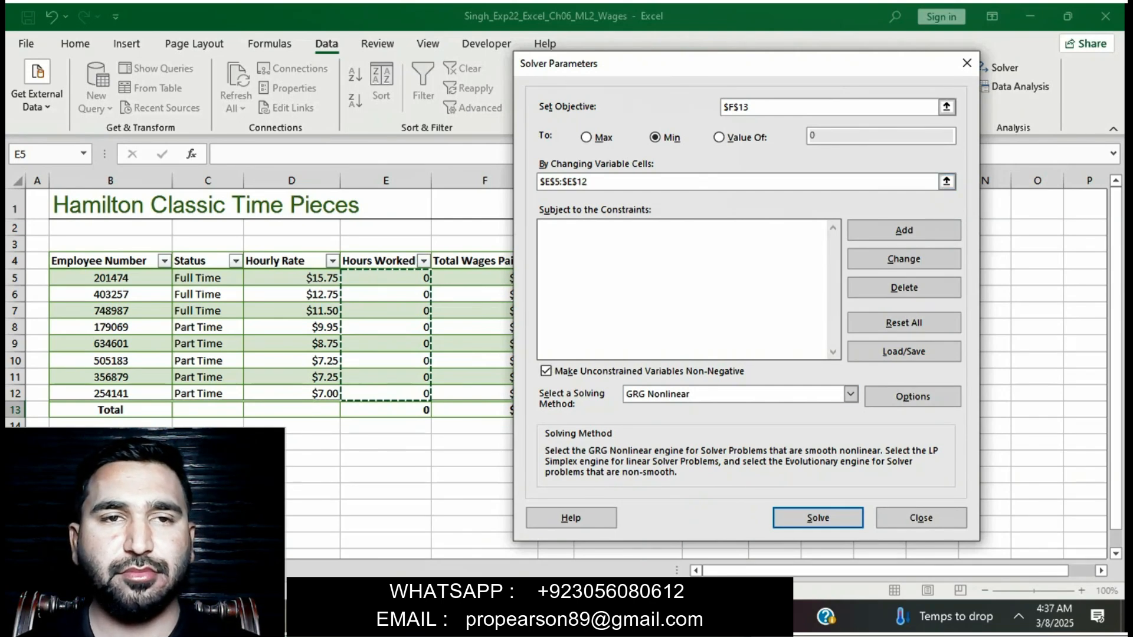
# - Go back to the Word instructions, clear the highlight from step 6 and highlight the step 7 instruction in yellow
pyautogui.hotkey('alt', 'Tab')
pyautogui.press('Right')
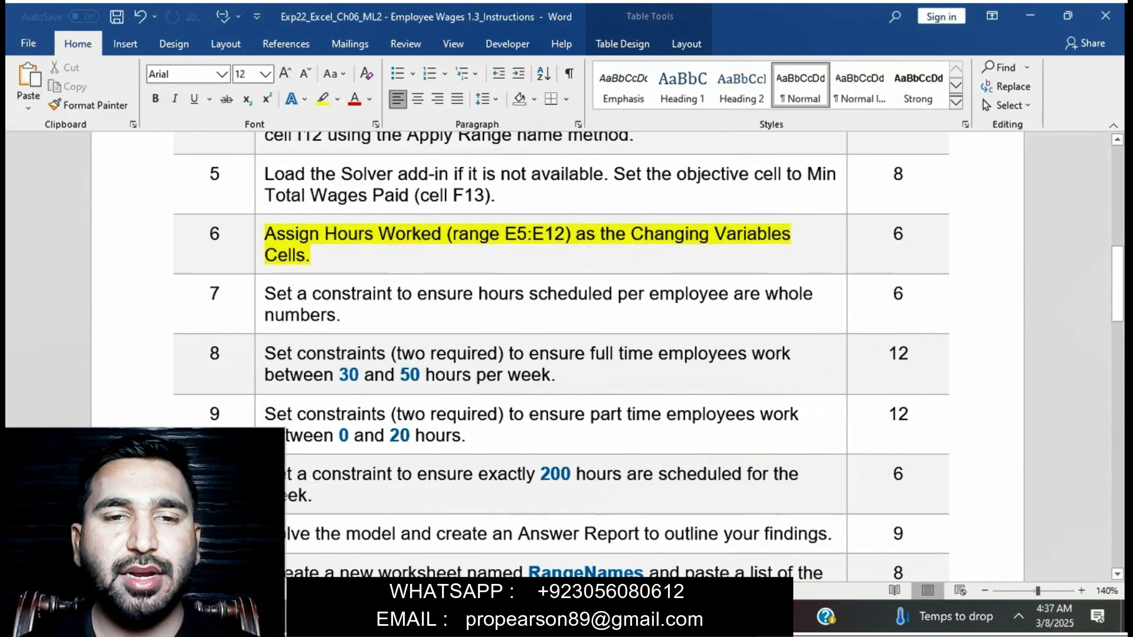
pyautogui.tripleClick(565, 234)
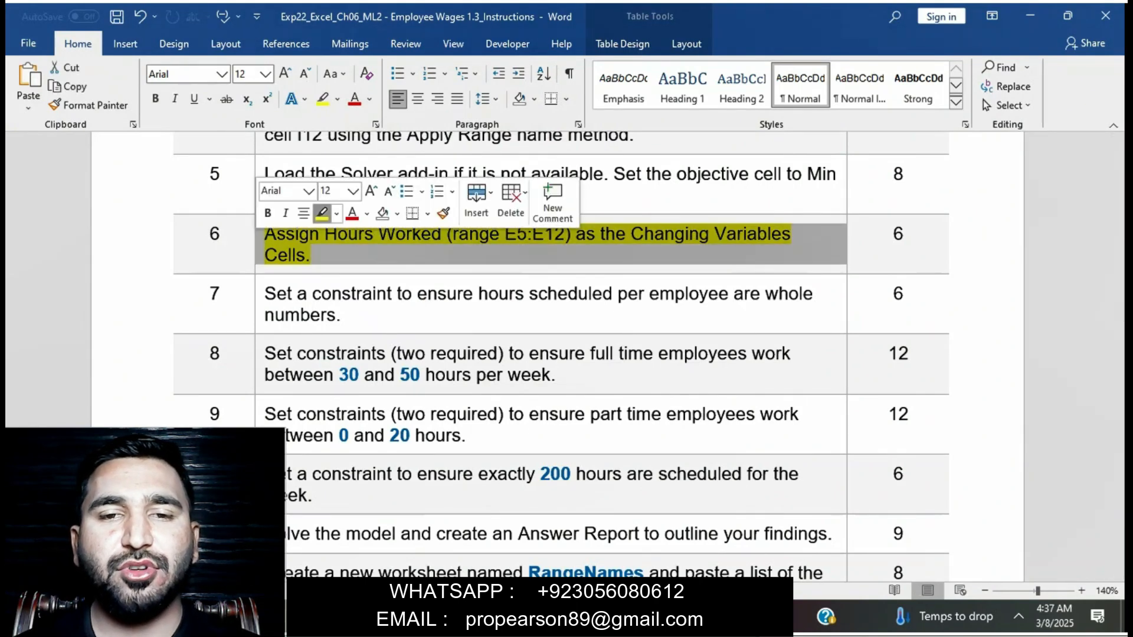
pyautogui.click(322, 213)
pyautogui.click(363, 294)
pyautogui.scroll(-3, 363, 294)
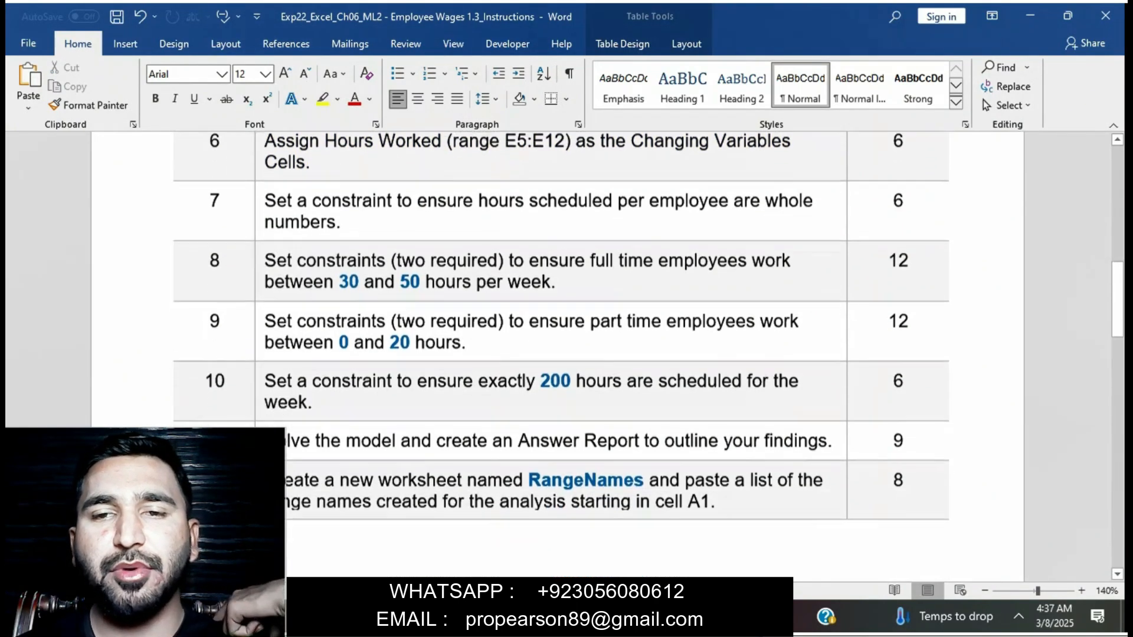
pyautogui.tripleClick(362, 199)
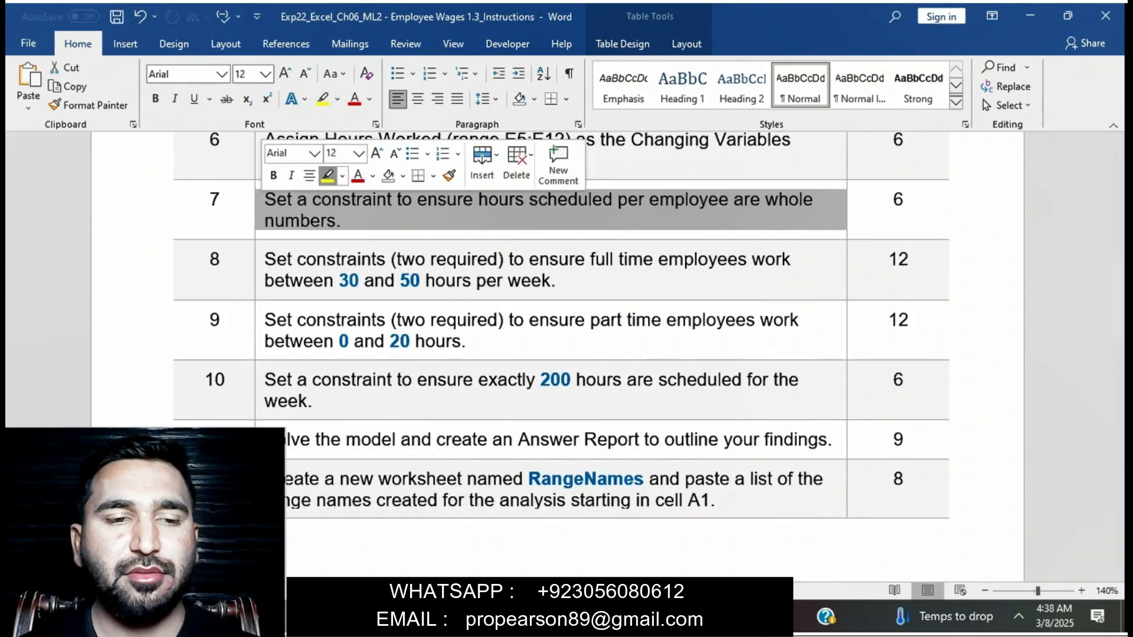
pyautogui.click(327, 175)
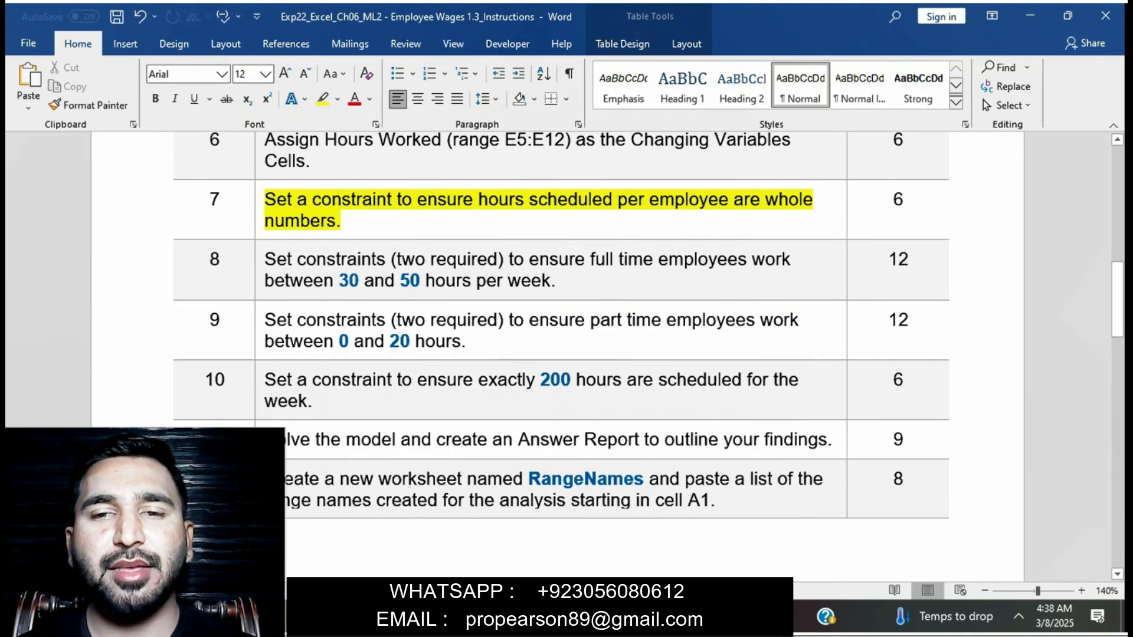
pyautogui.moveTo(265, 201); pyautogui.dragTo(342, 221)
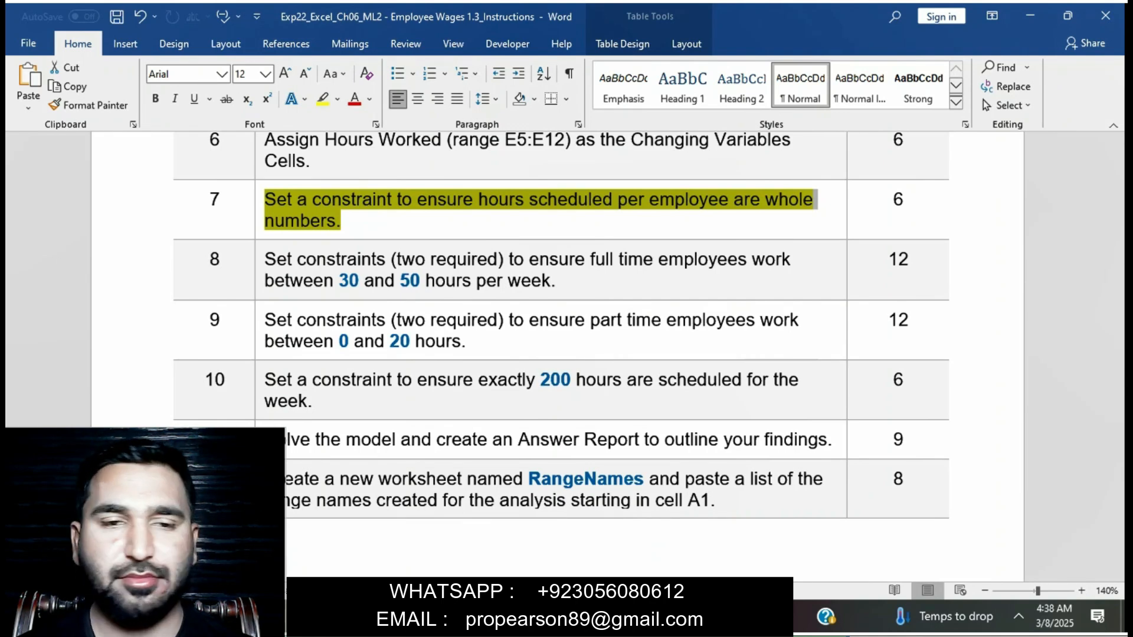
# - In the Excel workbook, start a new Solver constraint with the Hours Worked range E5:E12 as its cell reference
pyautogui.hotkey('alt', 'Tab')
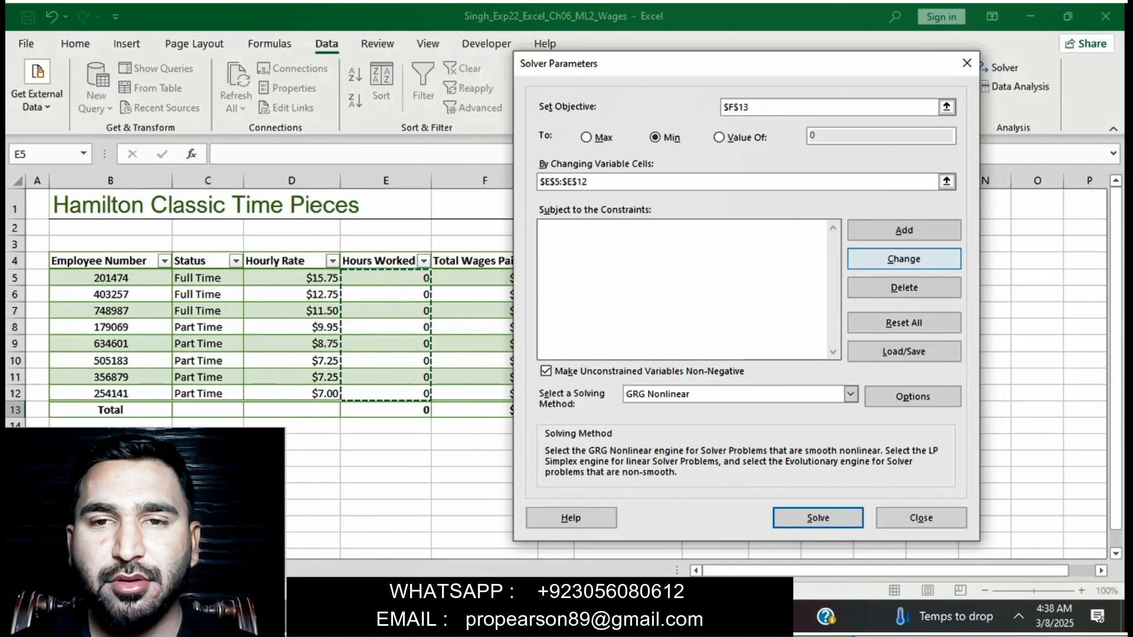
pyautogui.click(904, 230)
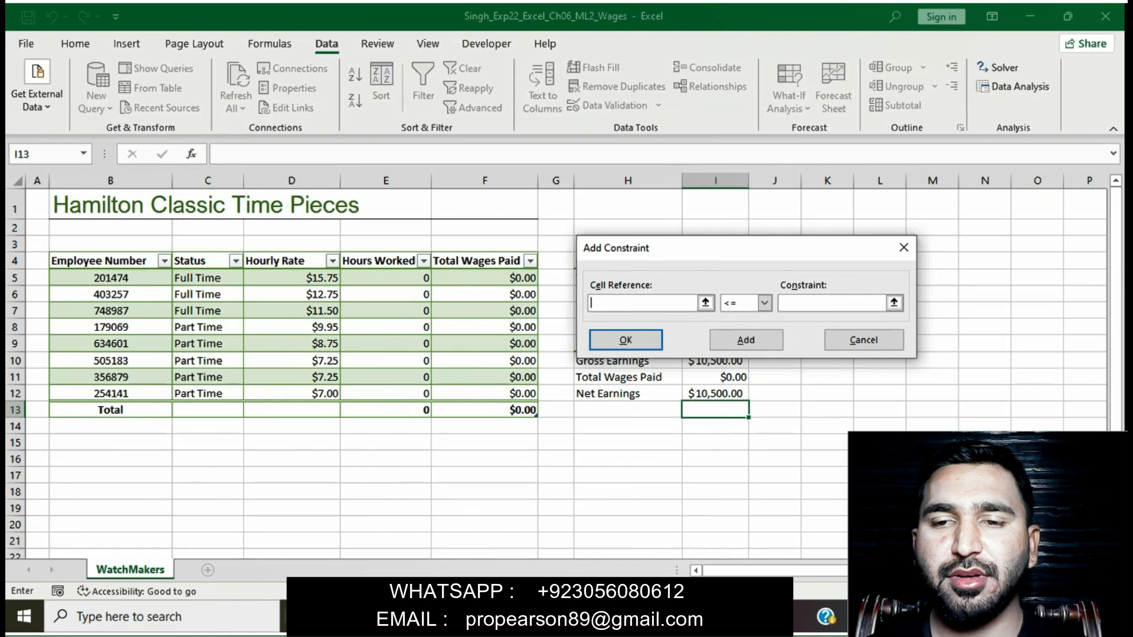
pyautogui.hotkey('alt', 'Tab')
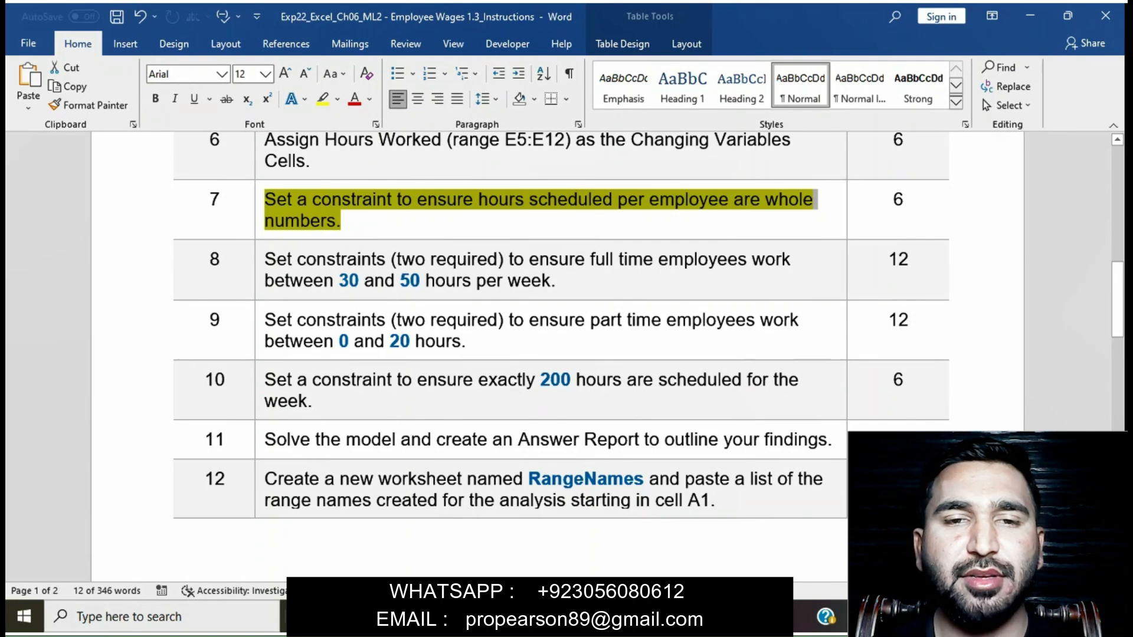
pyautogui.hotkey('alt', 'Tab')
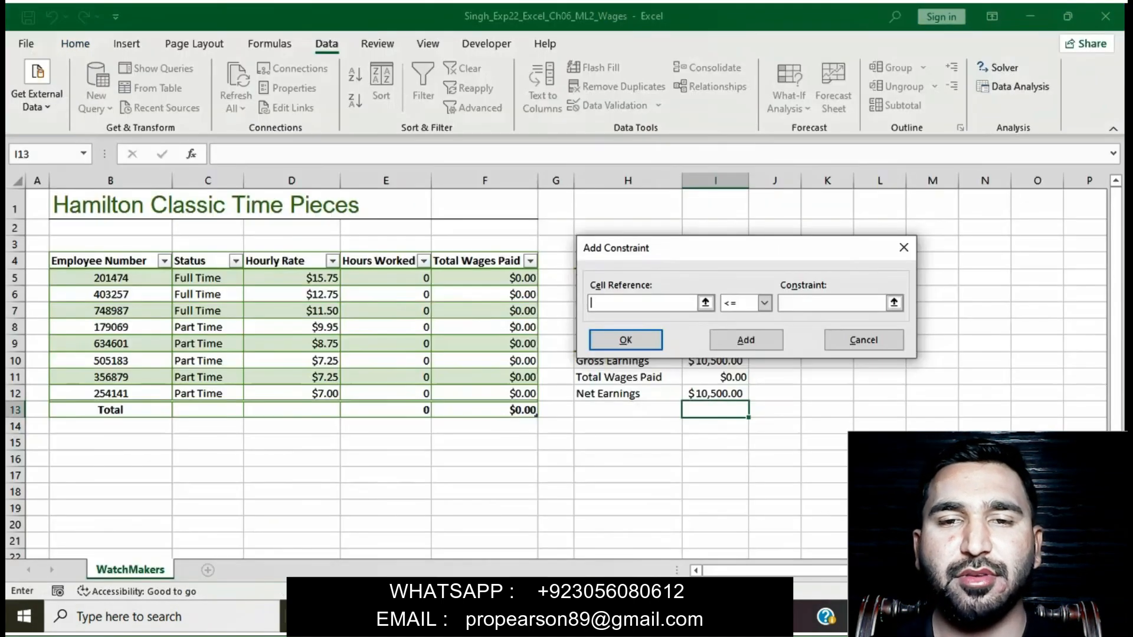
pyautogui.hotkey('alt', 'Tab')
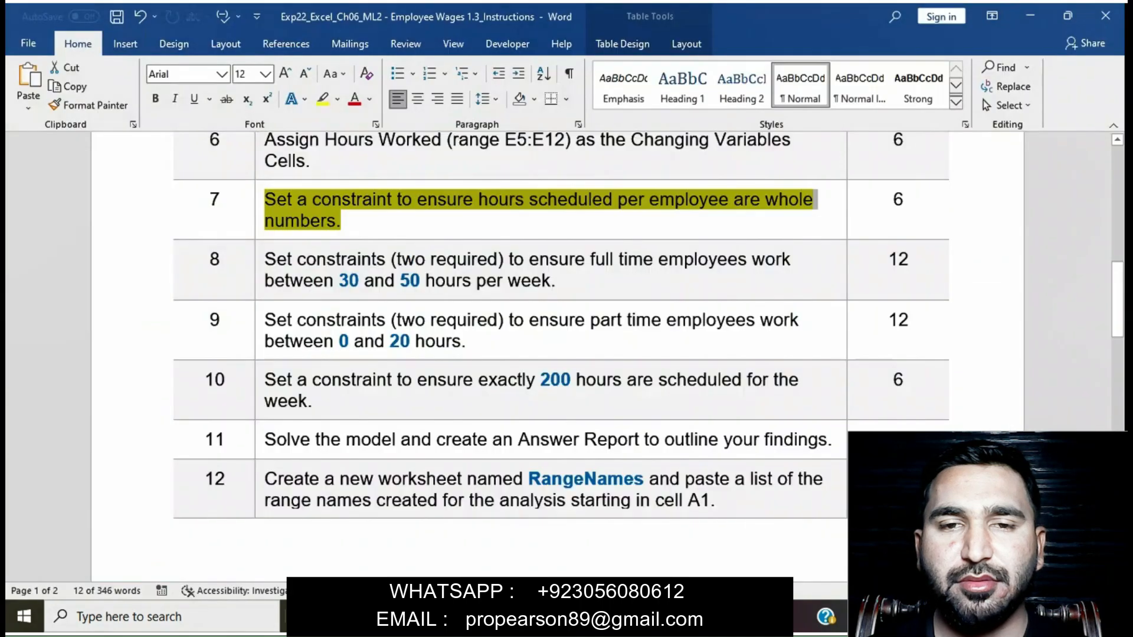
pyautogui.hotkey('alt', 'Tab')
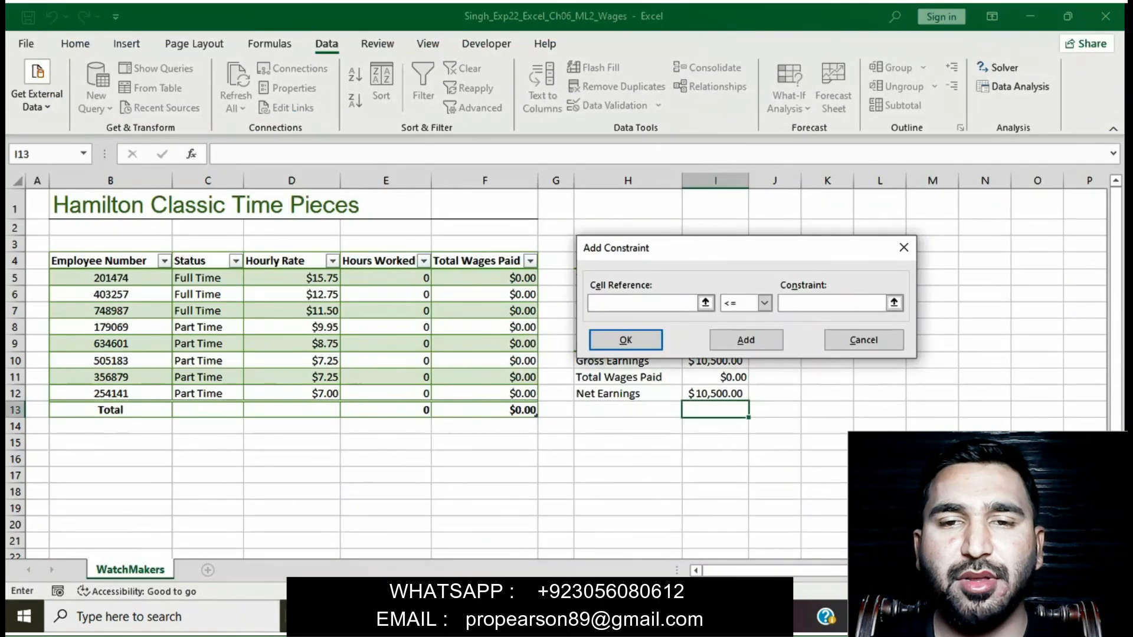
pyautogui.click(386, 278)
pyautogui.moveTo(386, 278); pyautogui.dragTo(421, 393)
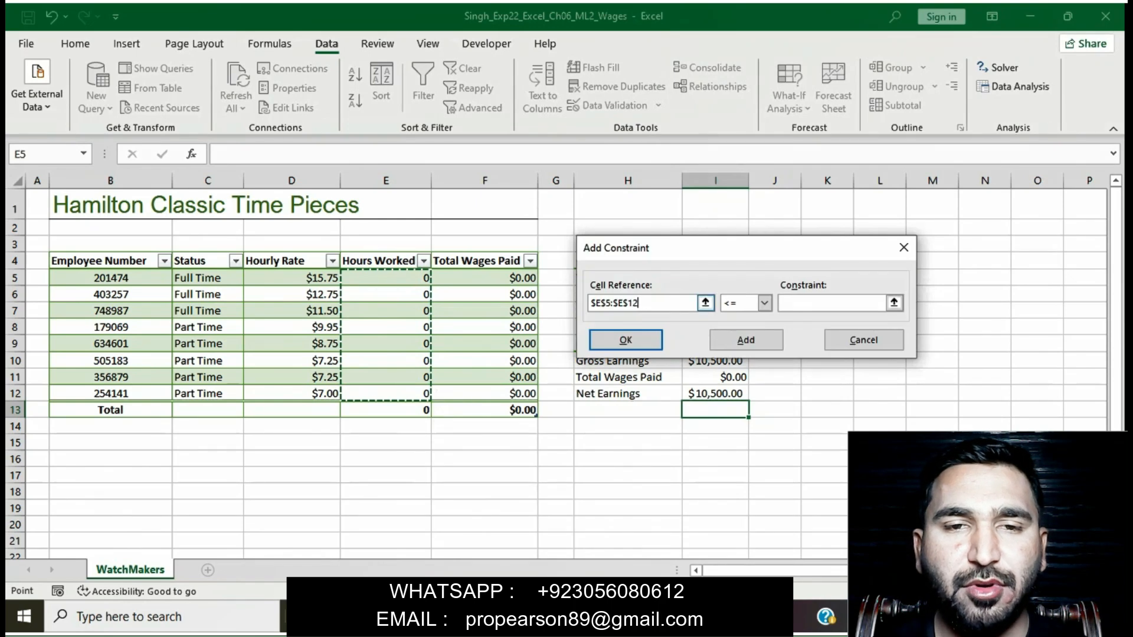
# - Recheck step 7 in the Word instructions and set the Solver constraint's condition to int in the Excel workbook
pyautogui.hotkey('alt', 'Tab')
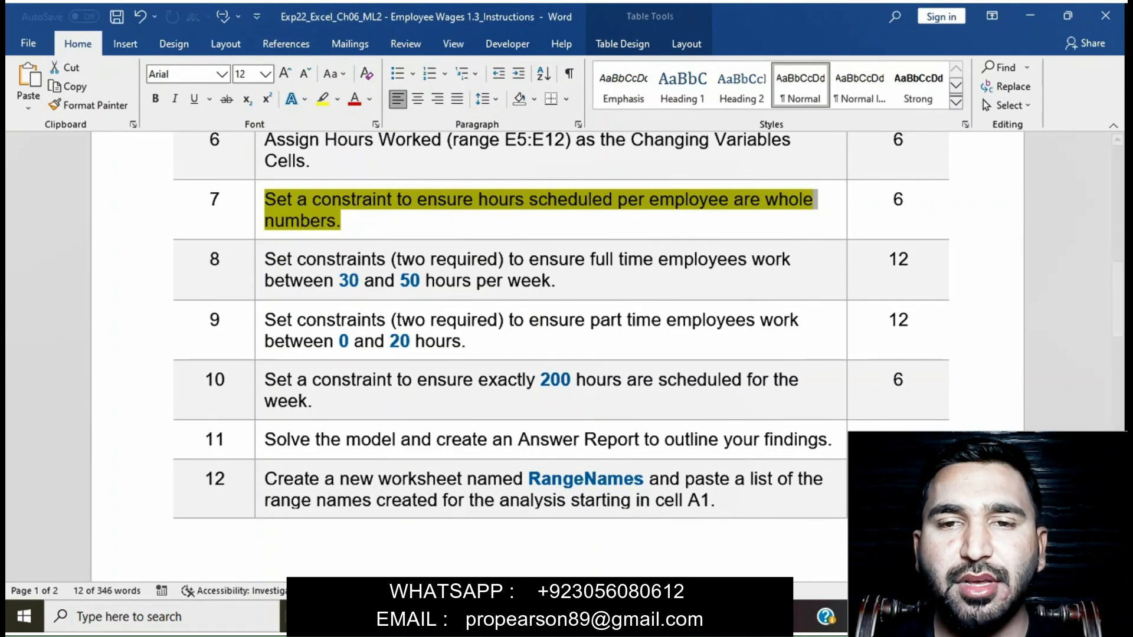
pyautogui.hotkey('alt', 'Tab')
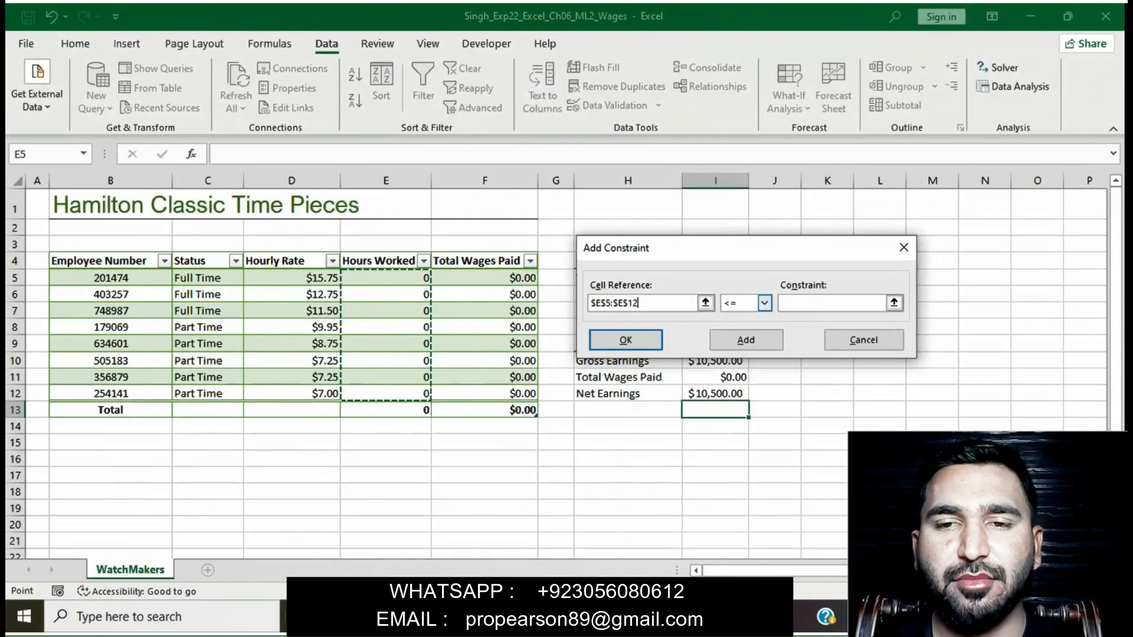
pyautogui.click(764, 302)
pyautogui.click(738, 316)
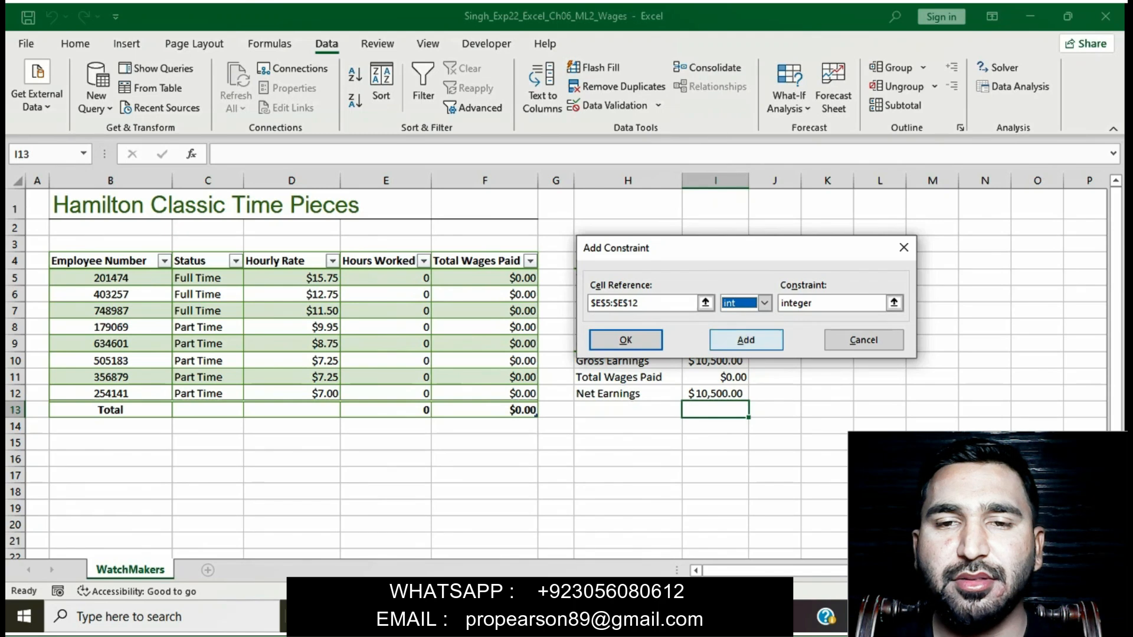
# - Switch to the Word instructions, clear the highlight from step 7 and highlight the step 8 instruction in yellow
pyautogui.hotkey('alt', 'Tab')
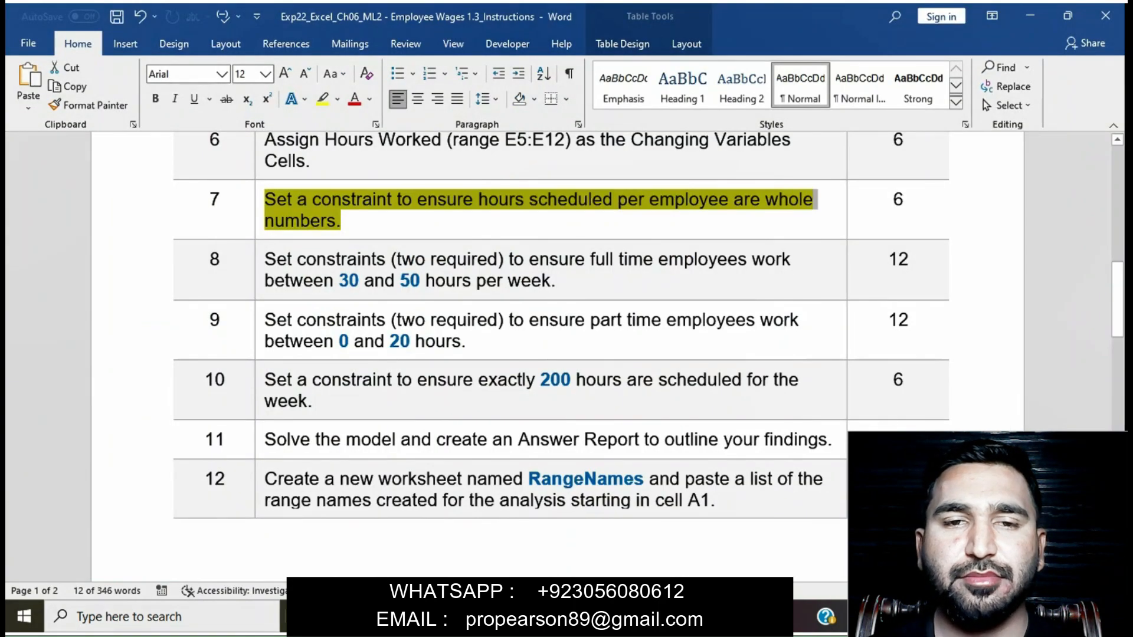
pyautogui.click(341, 221)
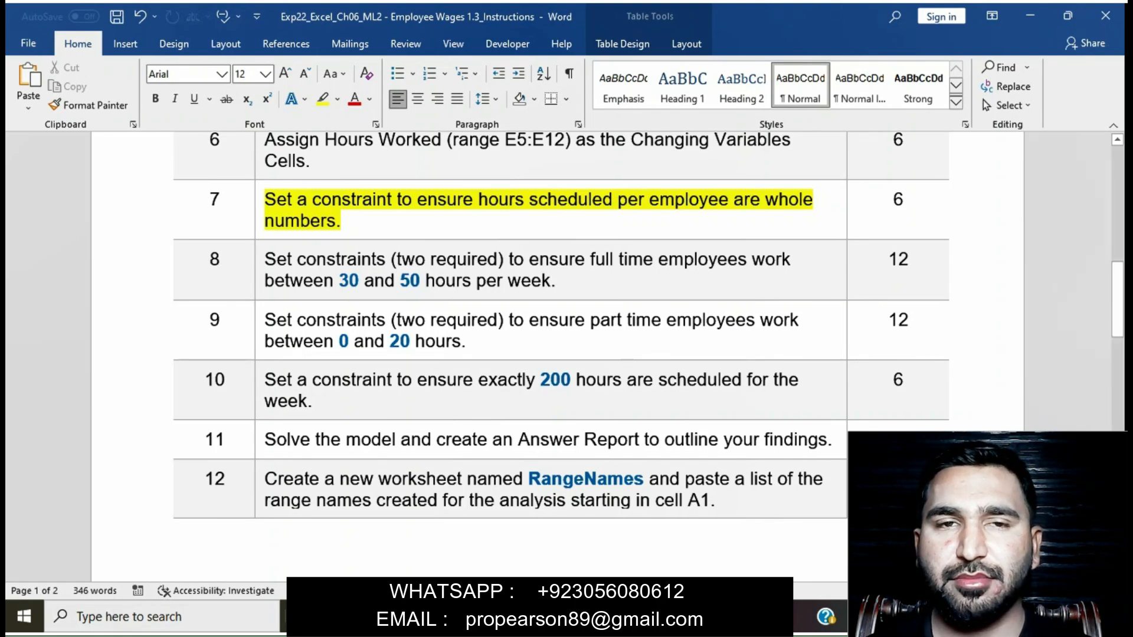
pyautogui.click(260, 204)
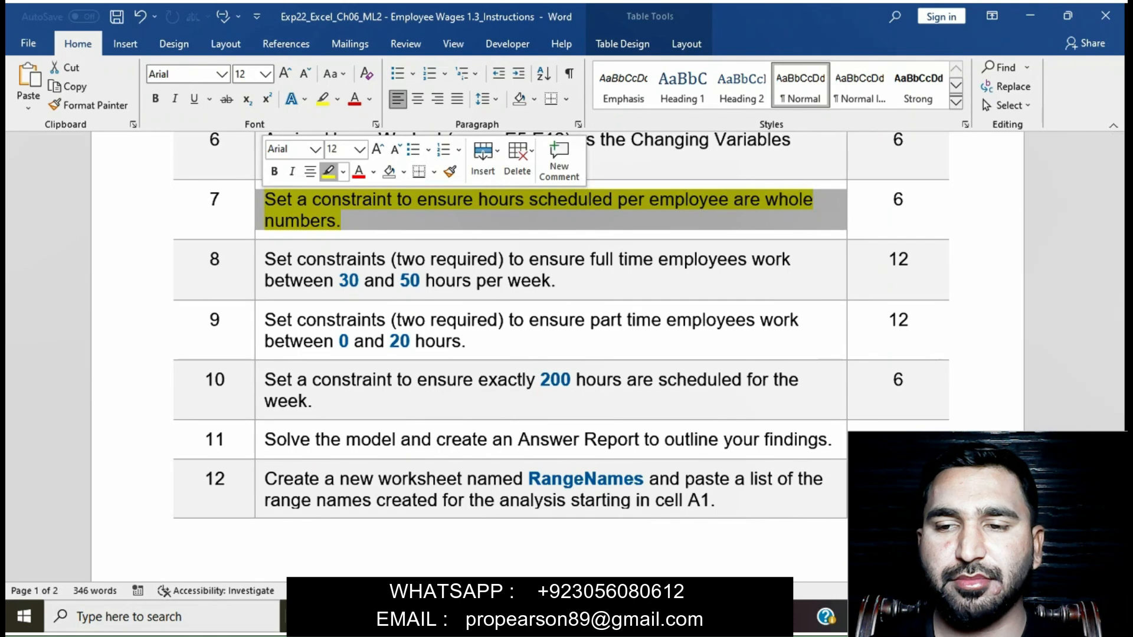
pyautogui.click(329, 172)
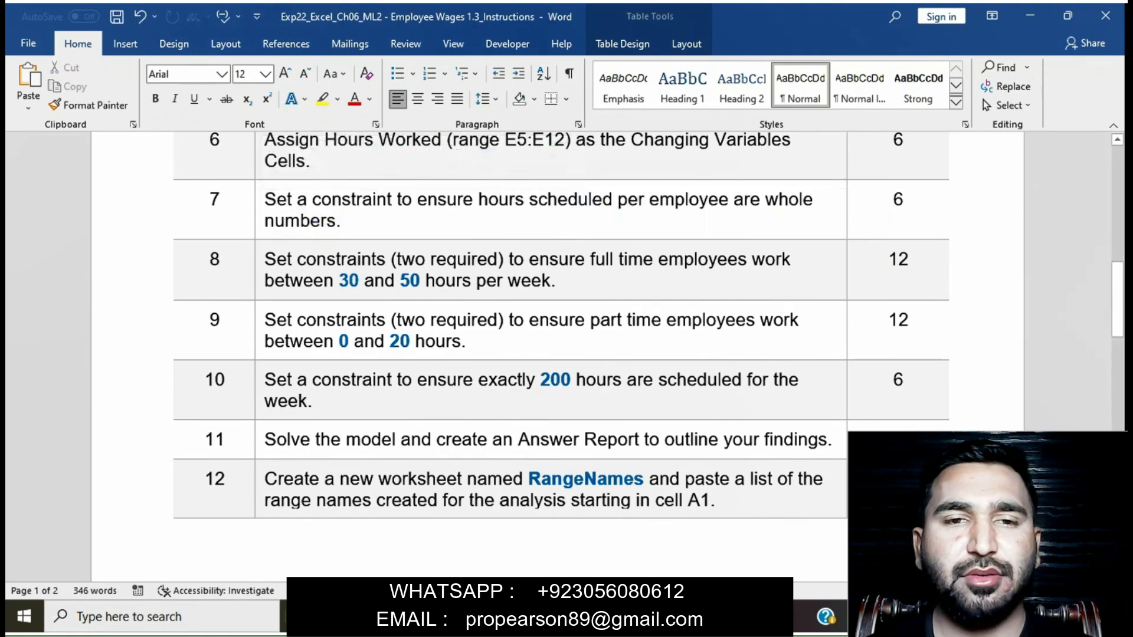
pyautogui.click(260, 264)
pyautogui.click(328, 231)
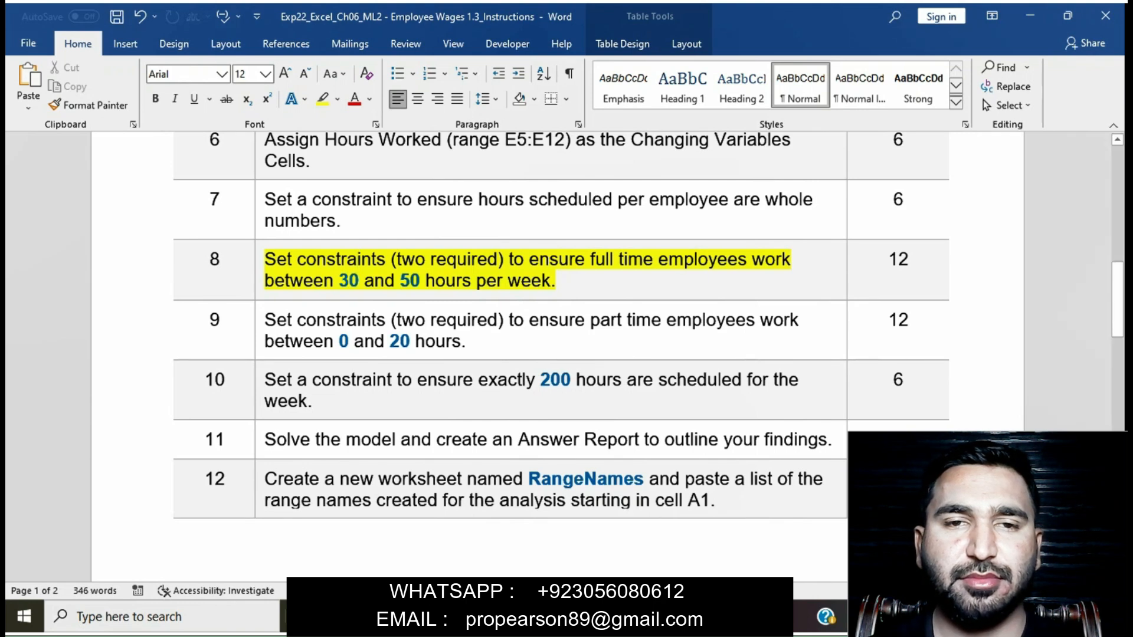
# - Read through the step 8 instruction about the two full-time employee hour constraints in the Word document
pyautogui.hotkey('ctrl', 'shift', 'Right')
pyautogui.hotkey('ctrl', 'shift', 'Right')
pyautogui.hotkey('ctrl', 'shift', 'Right')
pyautogui.hotkey('ctrl', 'shift', 'Right')
pyautogui.hotkey('ctrl', 'shift', 'Right')
pyautogui.hotkey('ctrl', 'shift', 'Right')
pyautogui.hotkey('ctrl', 'shift', 'Right')
pyautogui.hotkey('ctrl', 'shift', 'Right')
pyautogui.hotkey('ctrl', 'shift', 'Right')
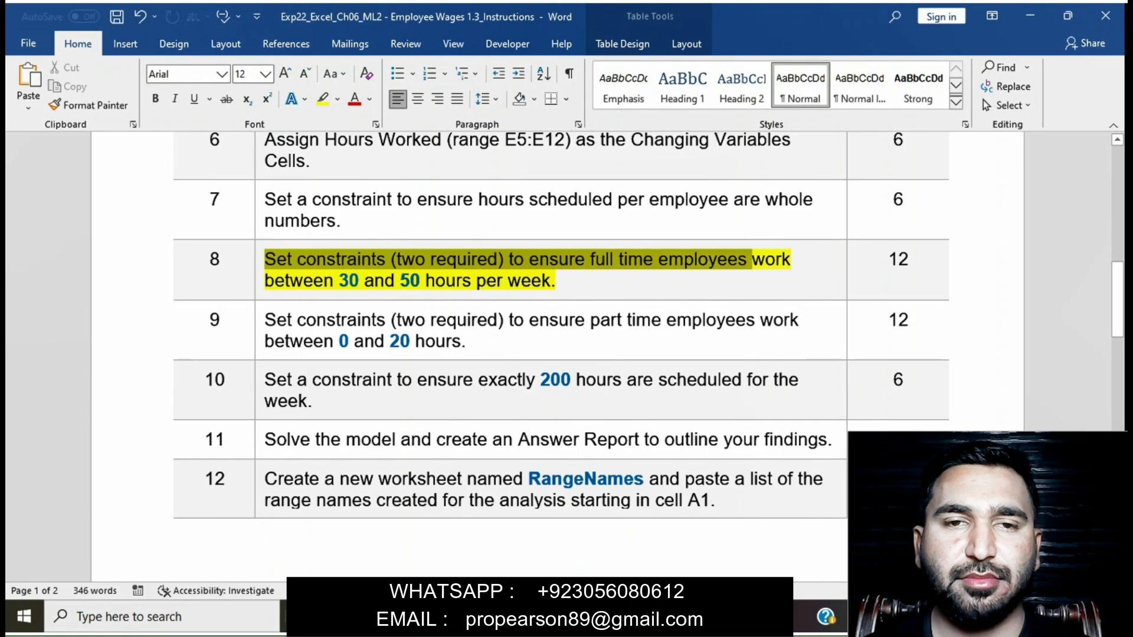
pyautogui.hotkey('ctrl', 'shift', 'Right')
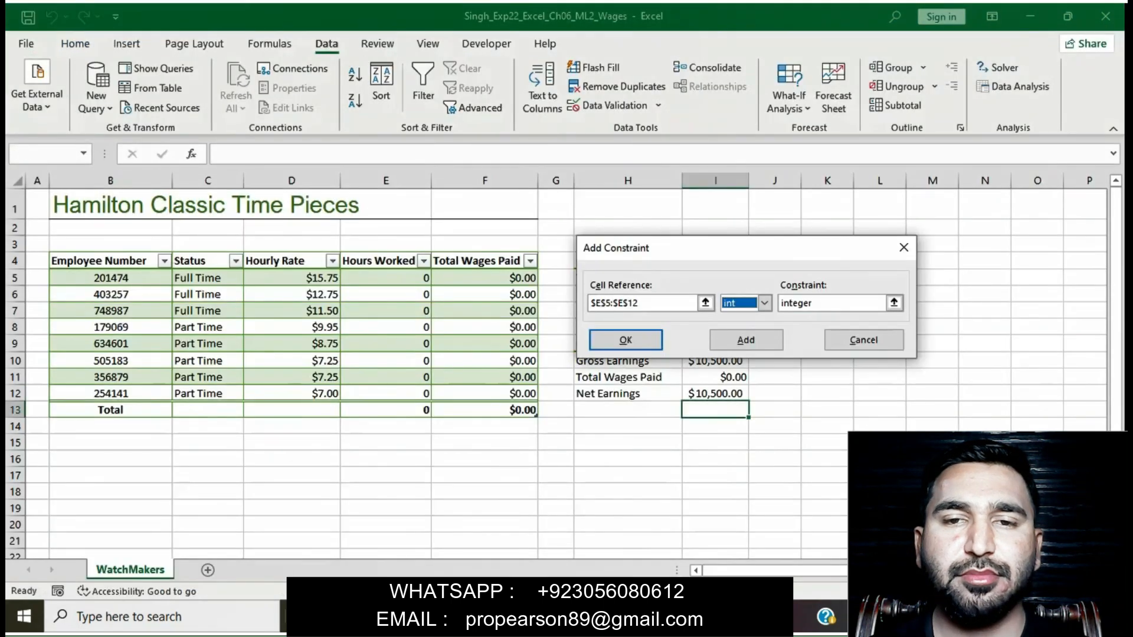
# - Add the integer constraint in the Excel workbook and start a constraint on the full-time hours E5:E7 with the >= operator
pyautogui.click(746, 340)
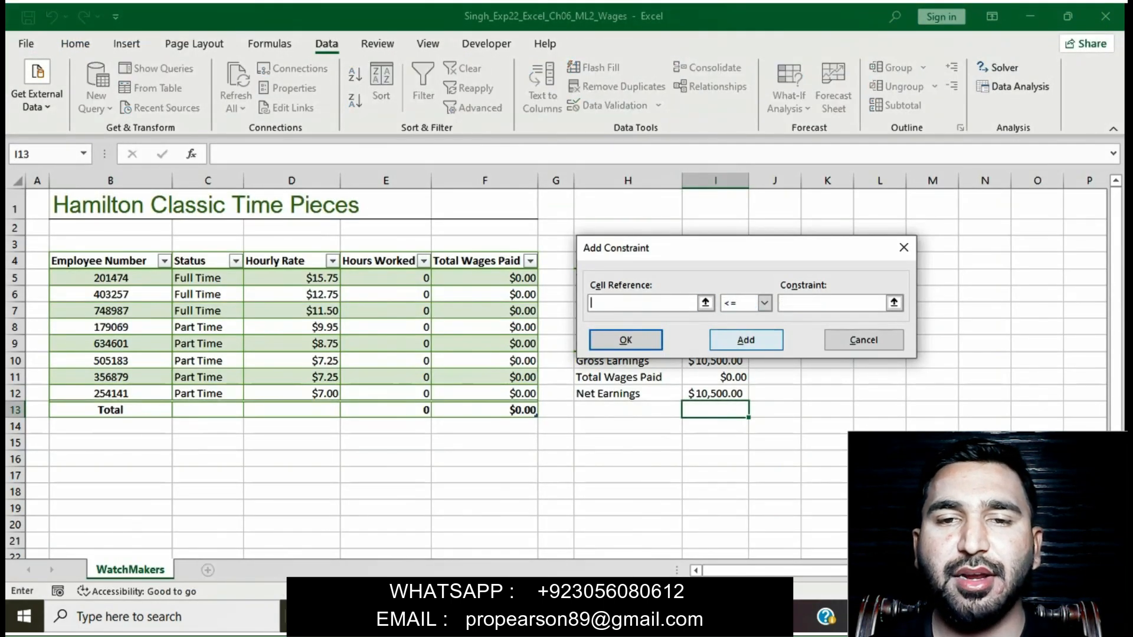
pyautogui.moveTo(386, 277); pyautogui.dragTo(386, 311)
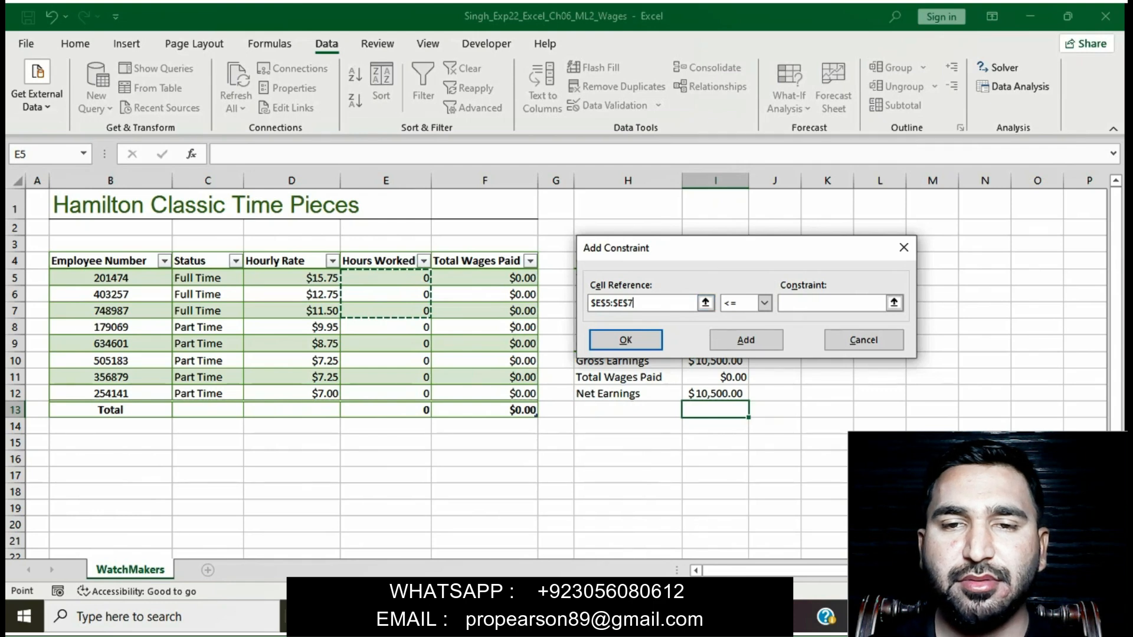
pyautogui.hotkey('alt', 'Tab')
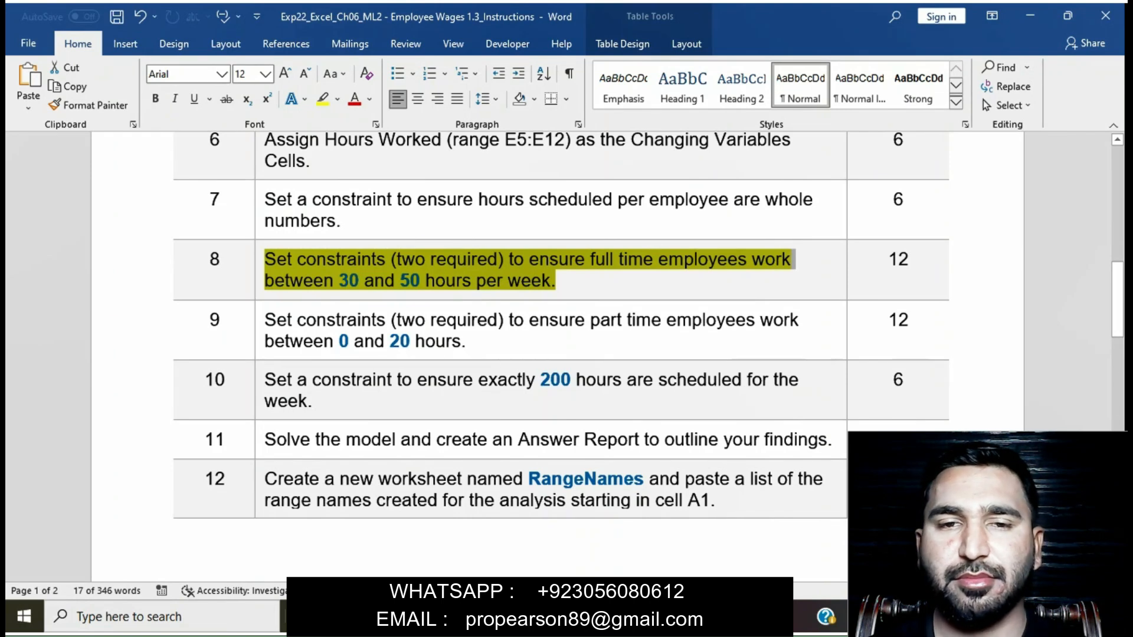
pyautogui.hotkey('alt', 'Tab')
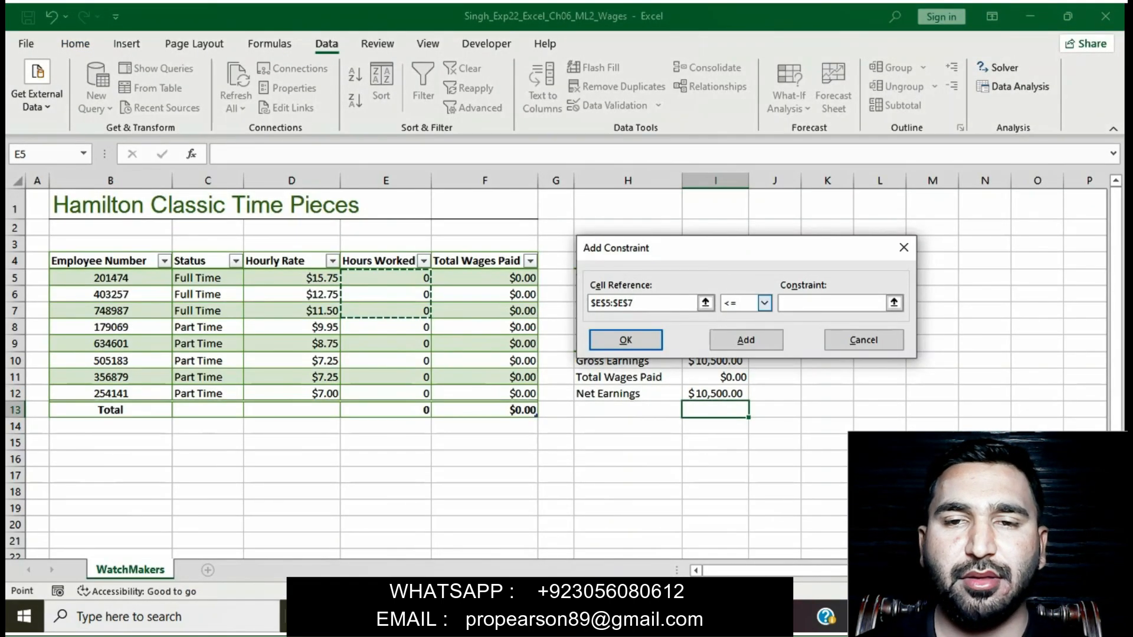
pyautogui.click(764, 302)
pyautogui.click(735, 340)
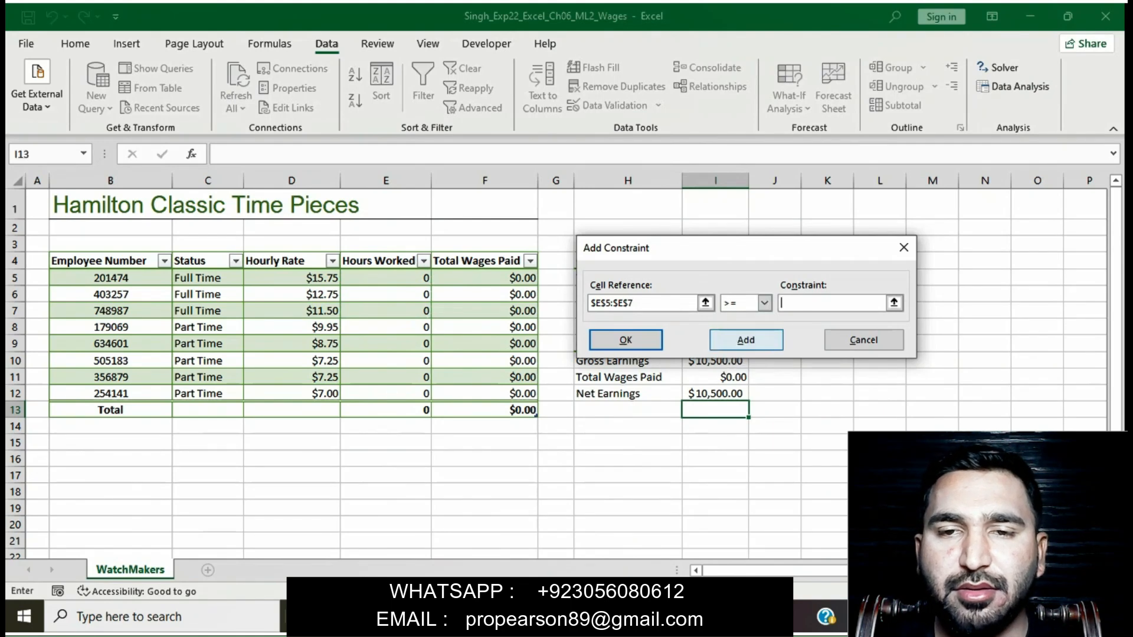
# - Recheck step 8 in the Word instructions, then set the minimum for E5:E7 to 30 in Excel and add the constraint
pyautogui.hotkey('alt', 'Tab')
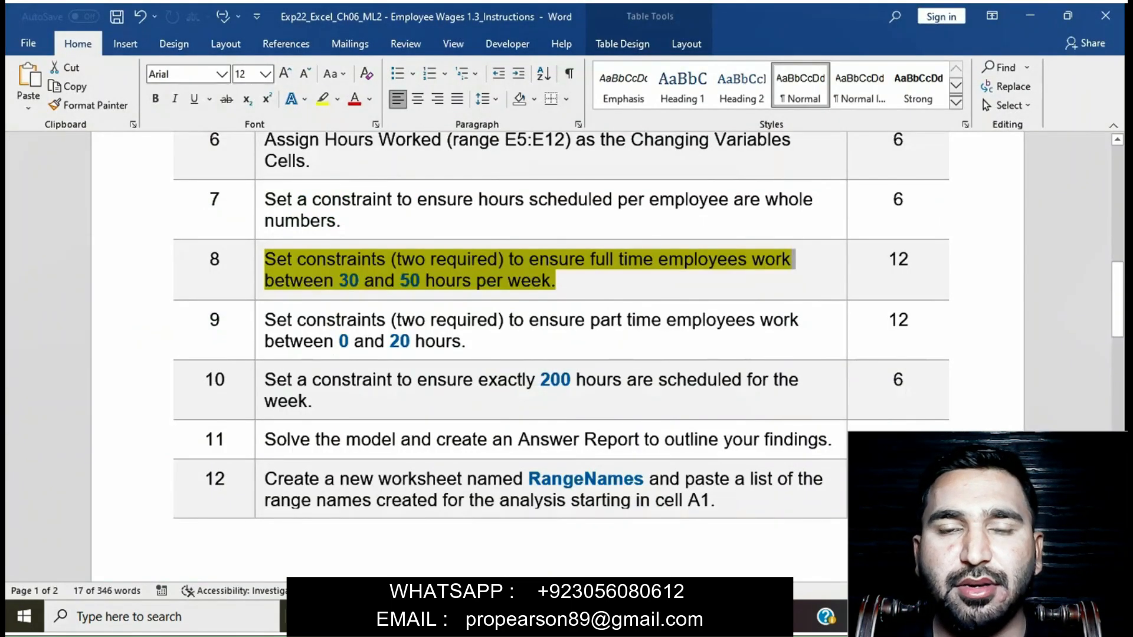
pyautogui.hotkey('alt', 'Tab')
pyautogui.write('30')
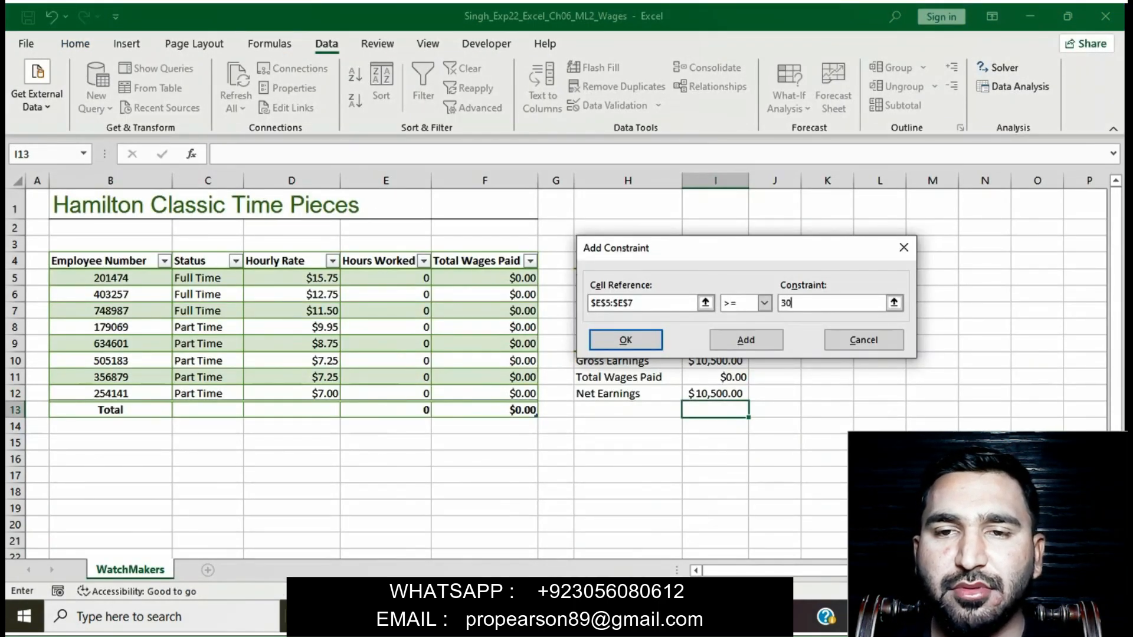
pyautogui.hotkey('alt', 'Tab')
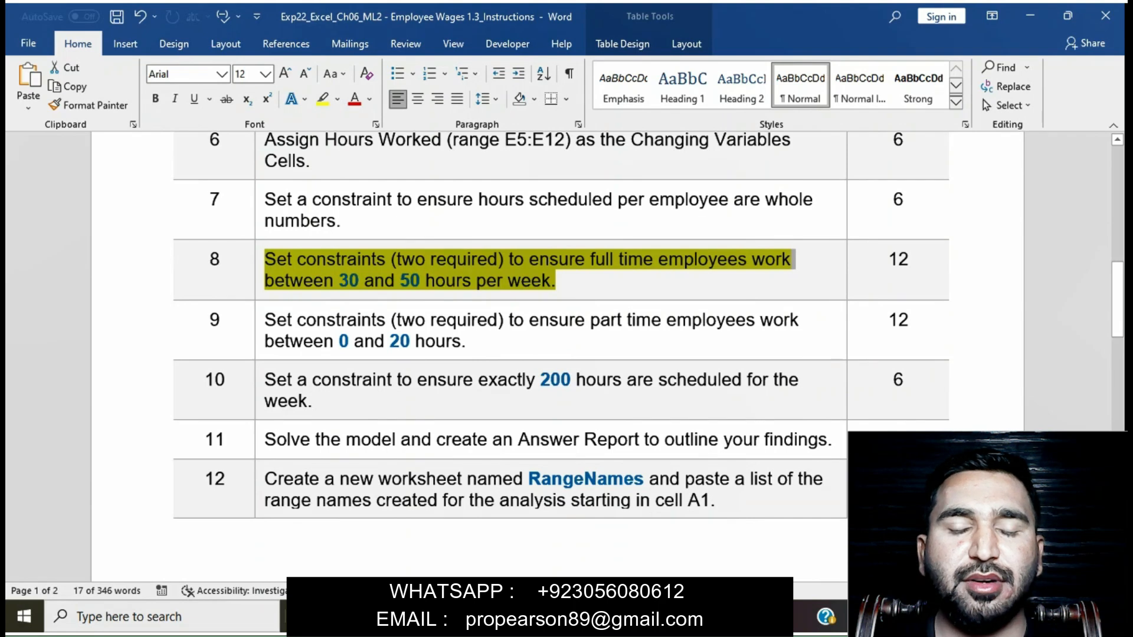
pyautogui.hotkey('alt', 'Tab')
pyautogui.click(746, 340)
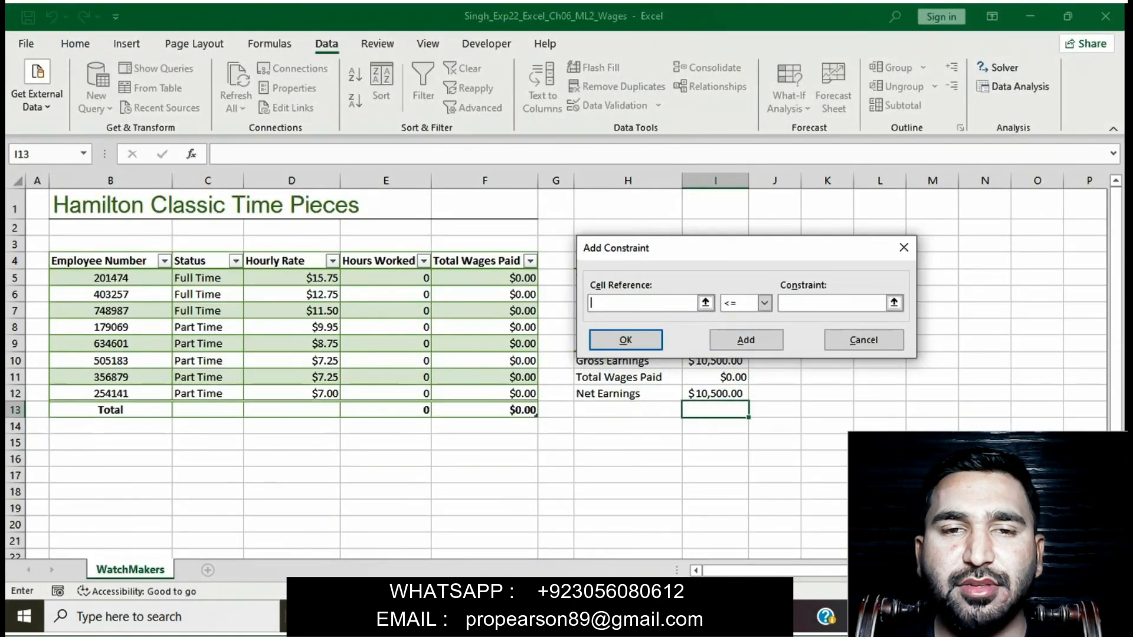
# - Add a second Solver constraint in Excel limiting the full-time hours E5:E7 to <= 50, checking step 8 in Word
pyautogui.moveTo(386, 277); pyautogui.dragTo(426, 312)
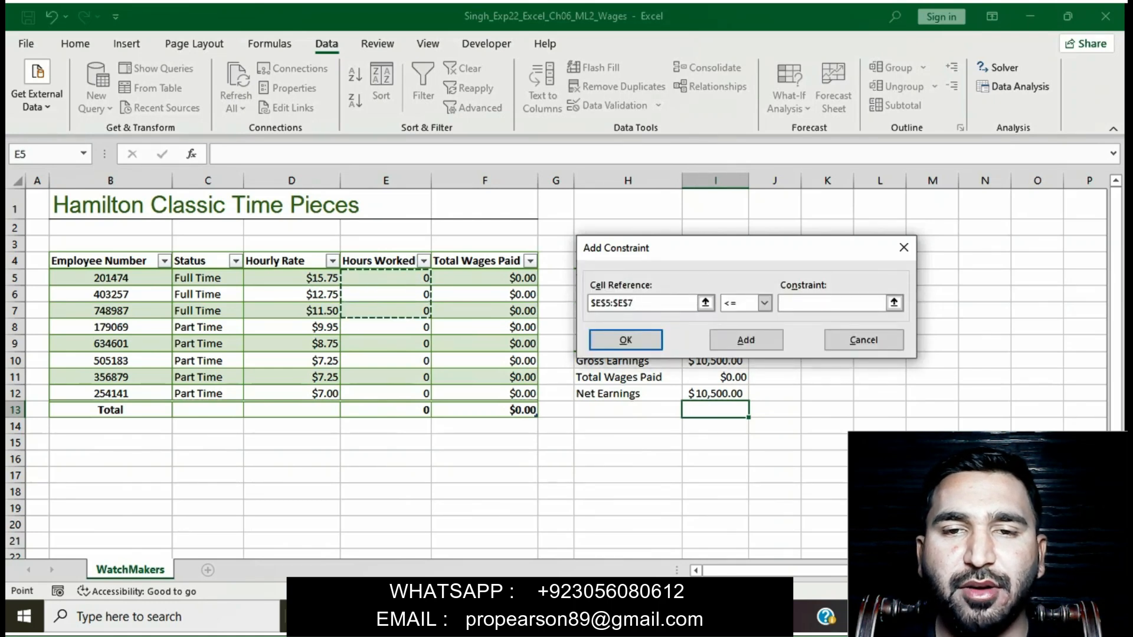
pyautogui.hotkey('alt', 'Tab')
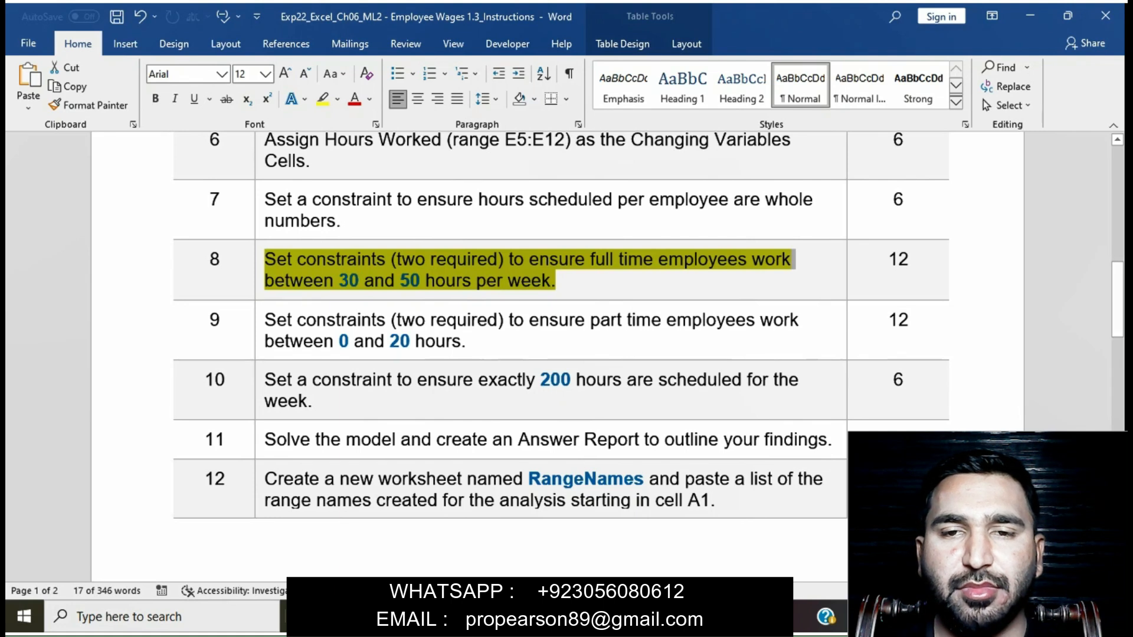
pyautogui.hotkey('alt', 'Tab')
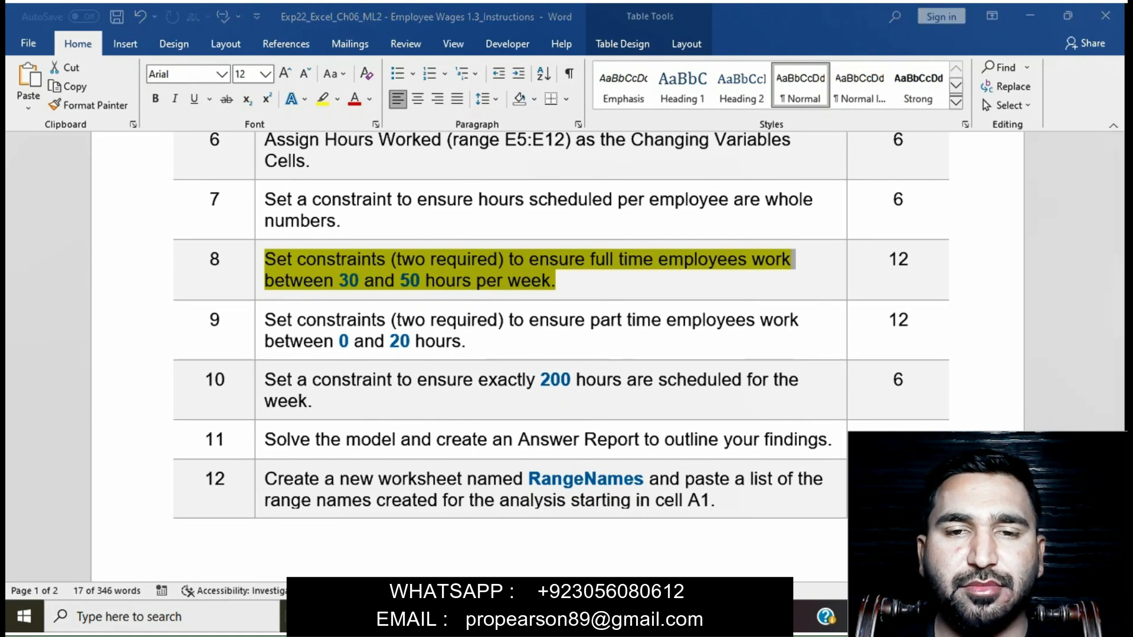
pyautogui.click(832, 304)
pyautogui.write('50')
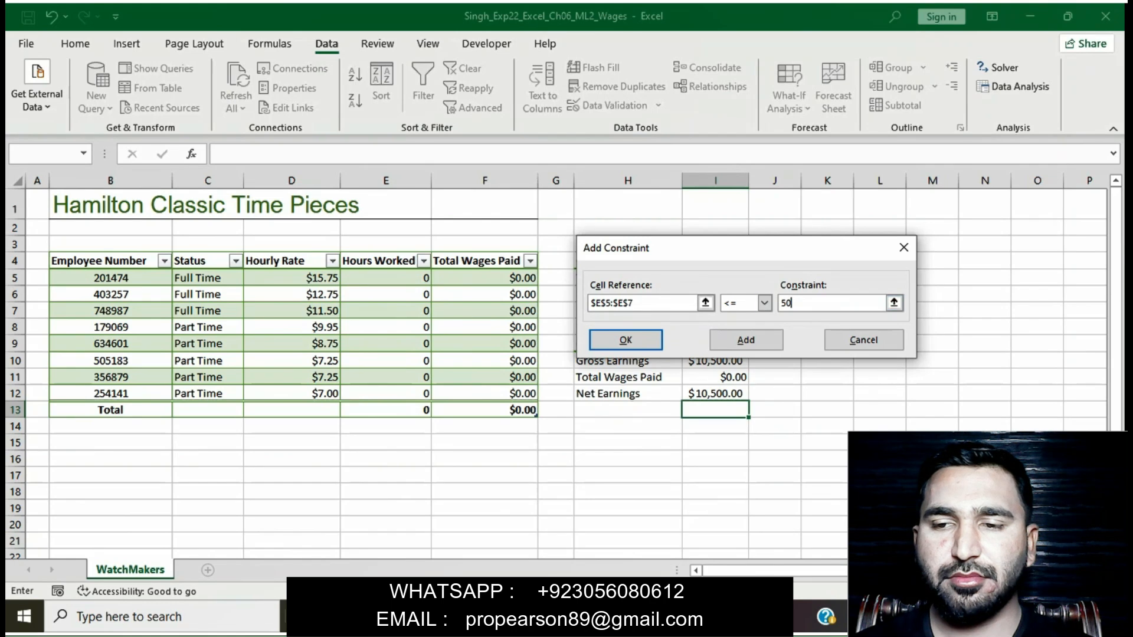
pyautogui.click(746, 340)
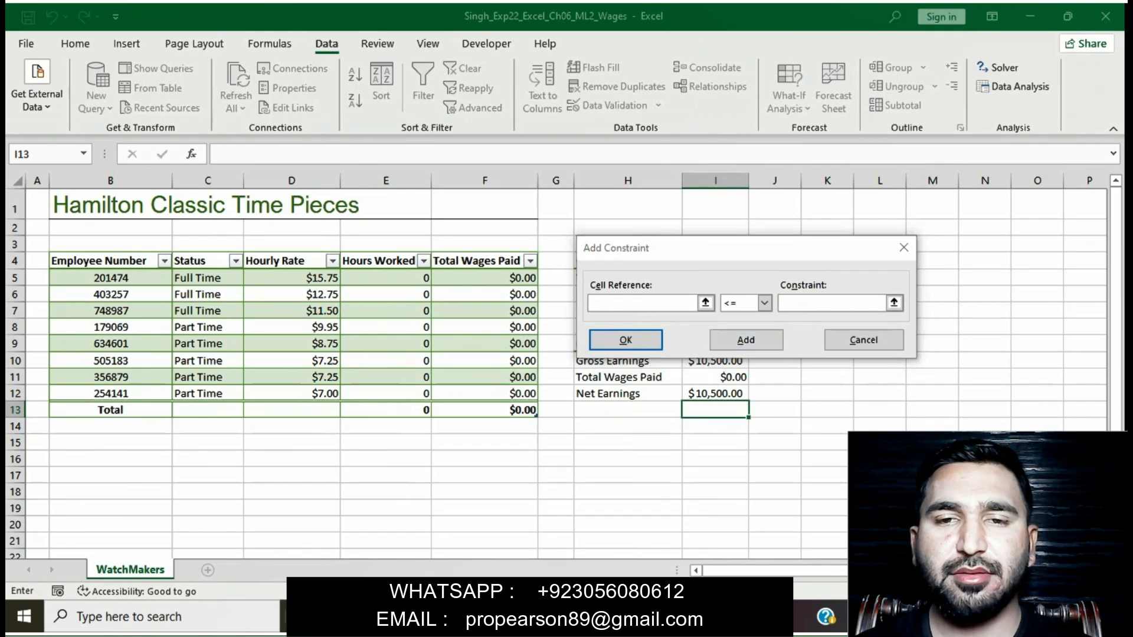
# - Switch to the Word instructions and clear the yellow highlight from the step 8 instruction
pyautogui.hotkey('alt', 'Tab')
pyautogui.click(410, 280)
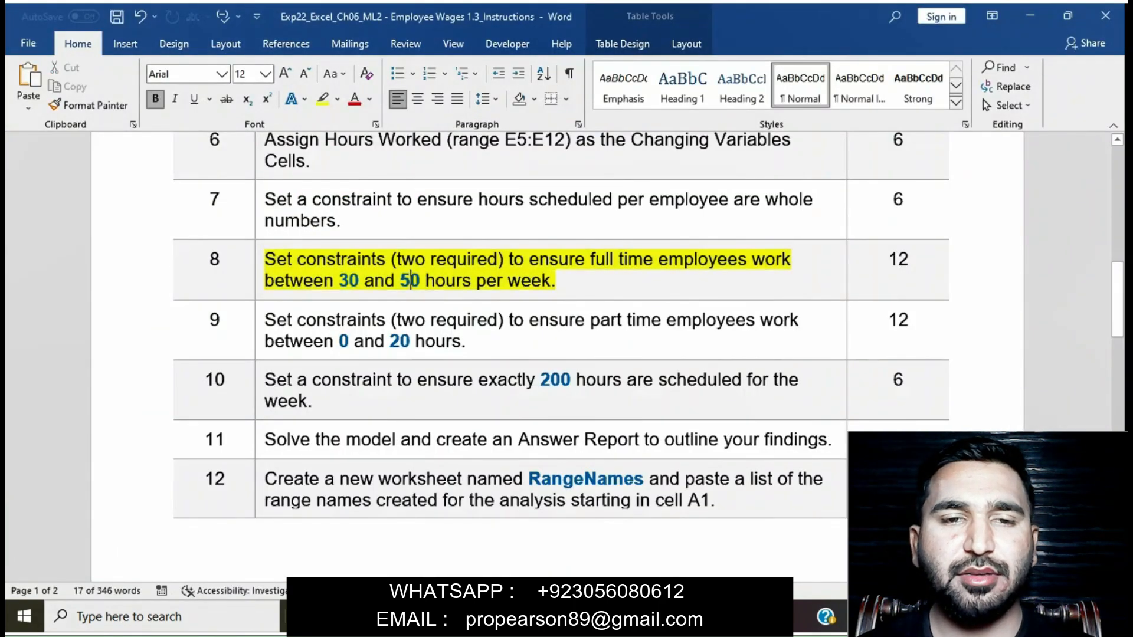
pyautogui.tripleClick(410, 281)
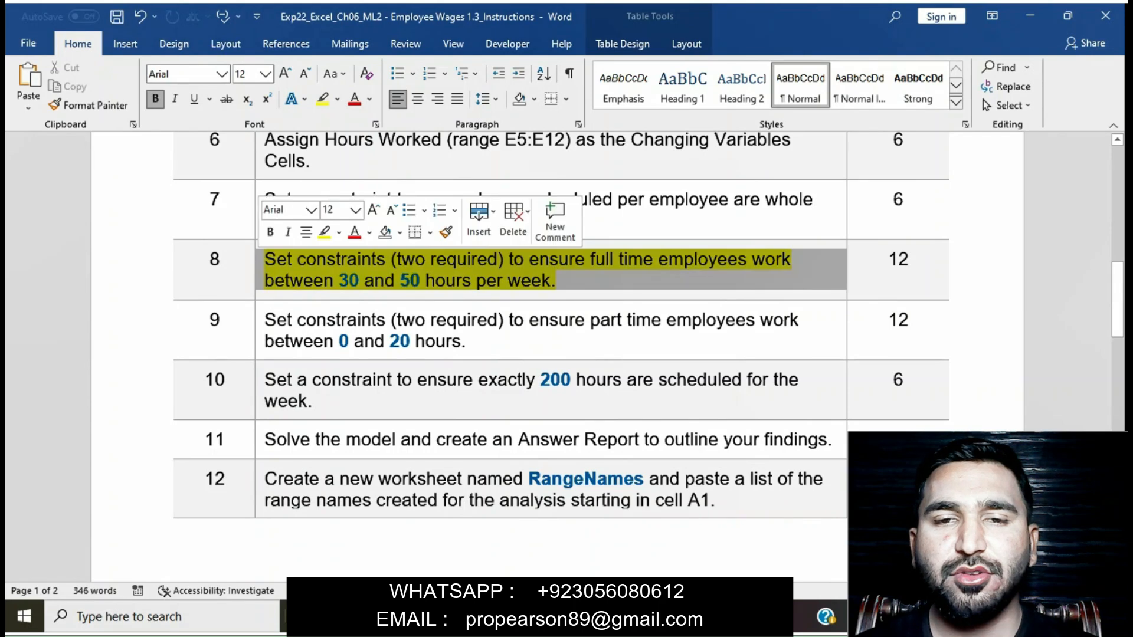
pyautogui.click(324, 233)
pyautogui.click(468, 260)
# - Return to the project title in the Word instructions and switch to the Office Grader window in Chrome
pyautogui.scroll(2, 467, 259)
pyautogui.scroll(10, 467, 260)
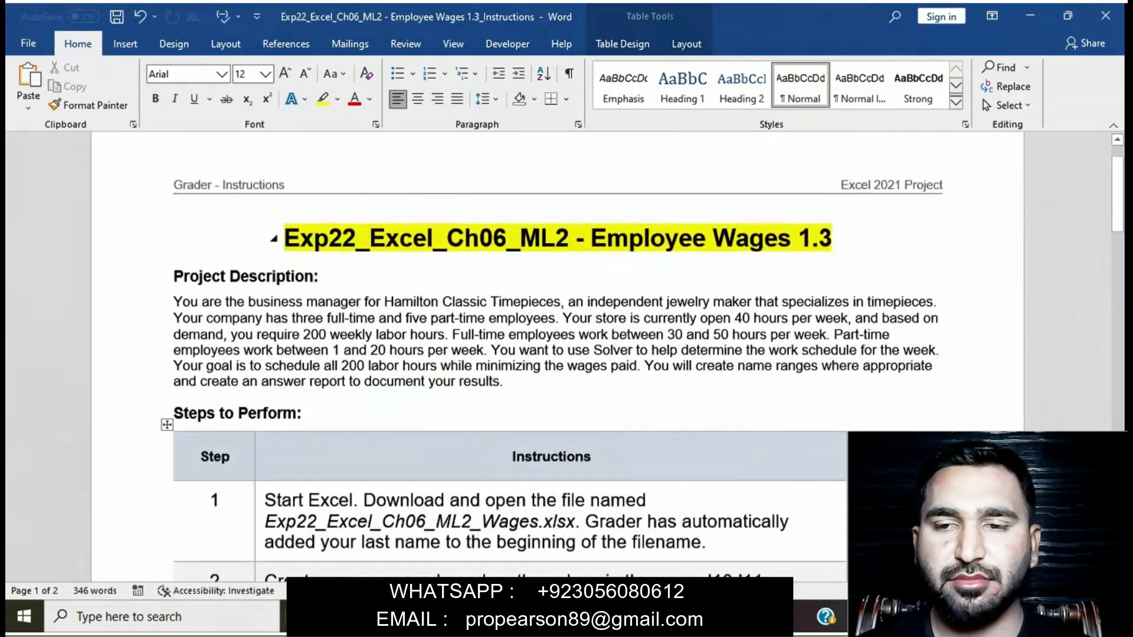
pyautogui.click(561, 616)
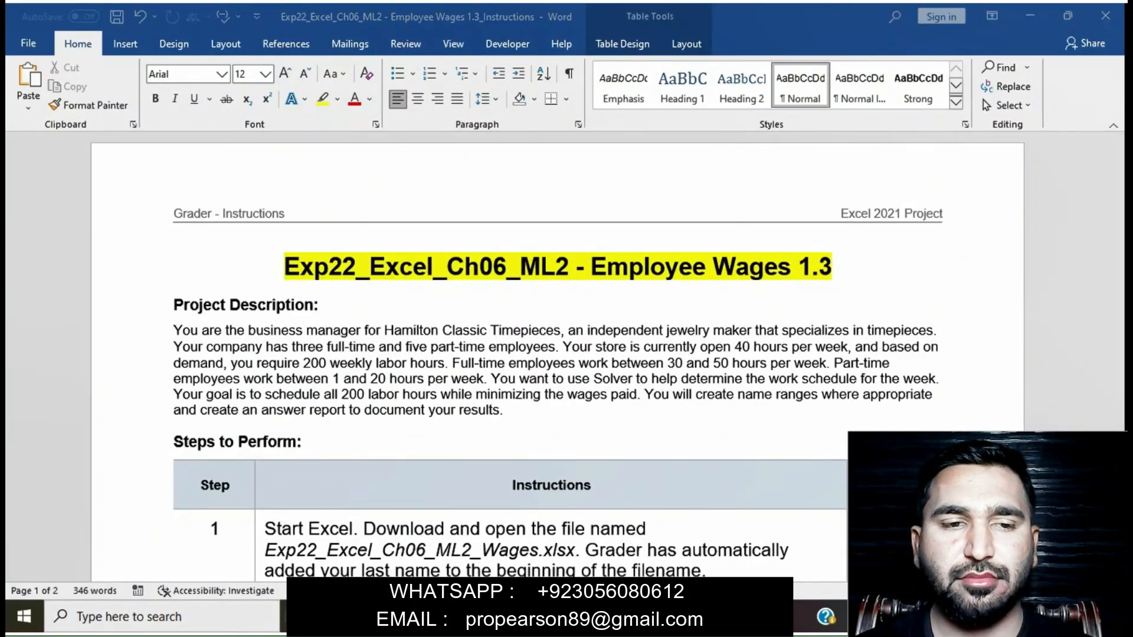
pyautogui.click(652, 536)
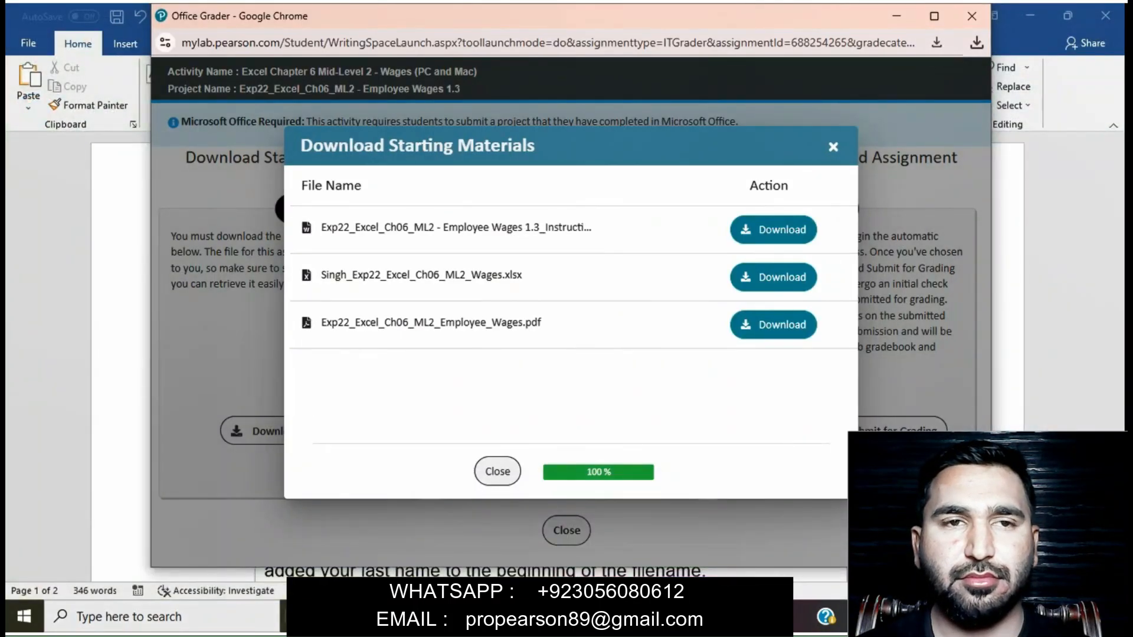
# - Switch to the MyLab IT Assignments page in Chrome and reveal the gradebook scores of the Excel Chapter 5 assignments and Chapter 1 Simulation Training
pyautogui.click(561, 616)
pyautogui.click(481, 534)
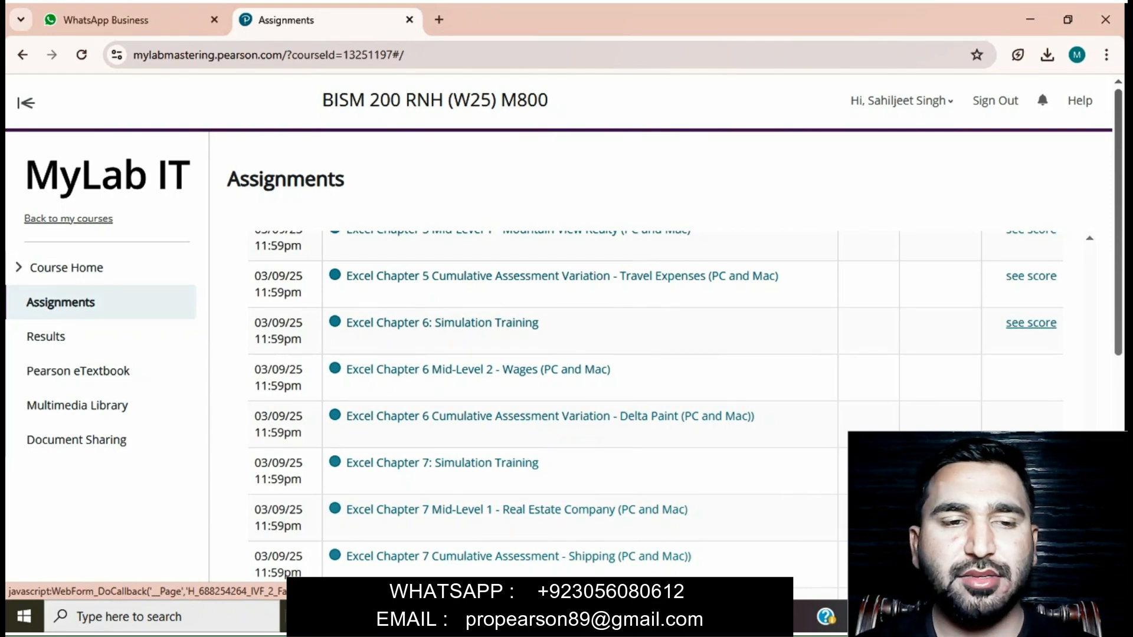
pyautogui.scroll(2, 1031, 336)
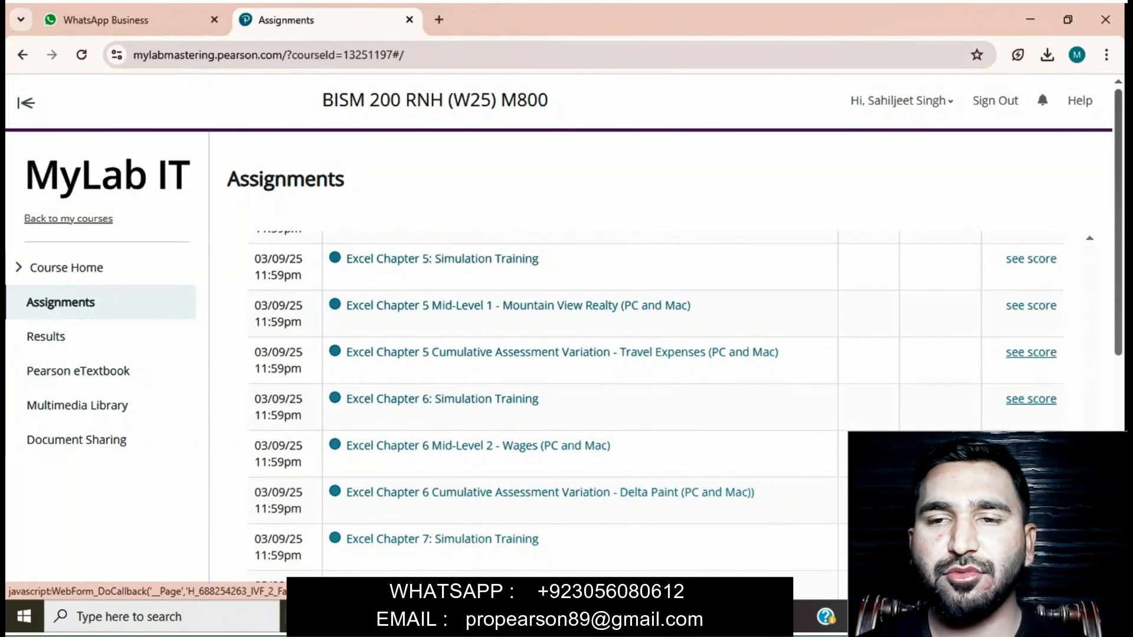
pyautogui.click(1030, 352)
pyautogui.click(1031, 305)
pyautogui.scroll(2, 1031, 330)
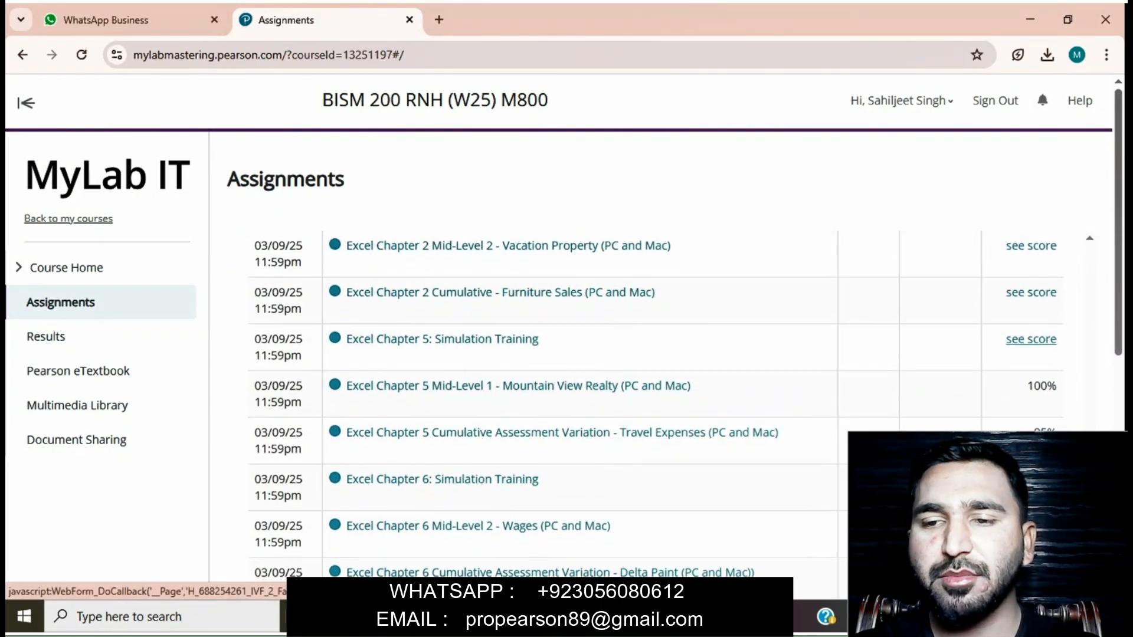
pyautogui.click(1031, 339)
pyautogui.scroll(1, 1031, 338)
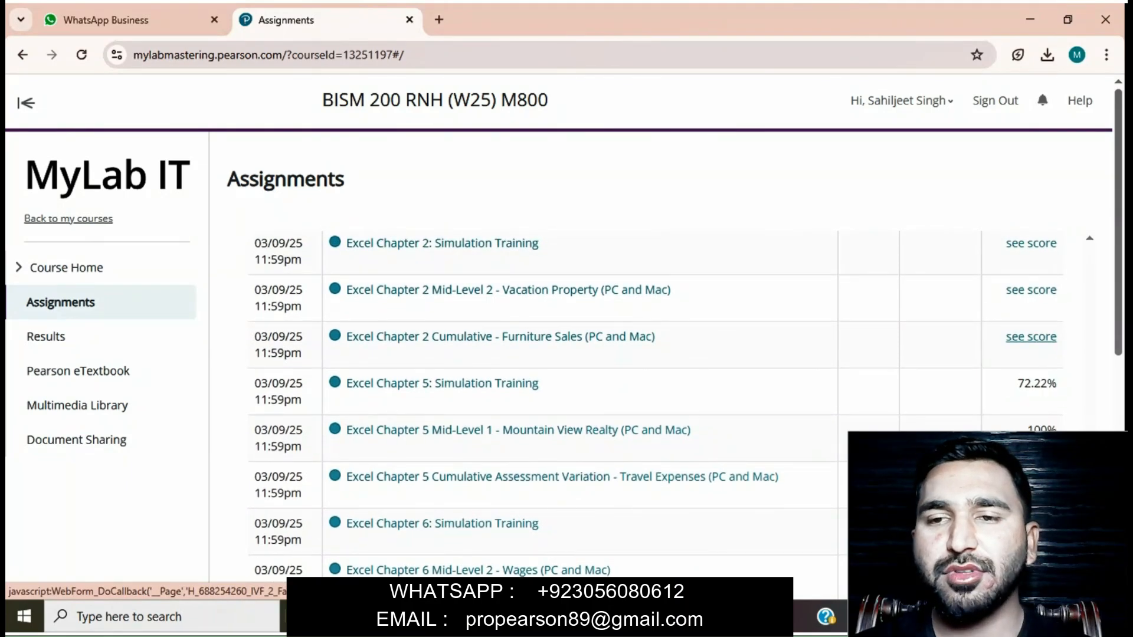
pyautogui.scroll(5, 1030, 339)
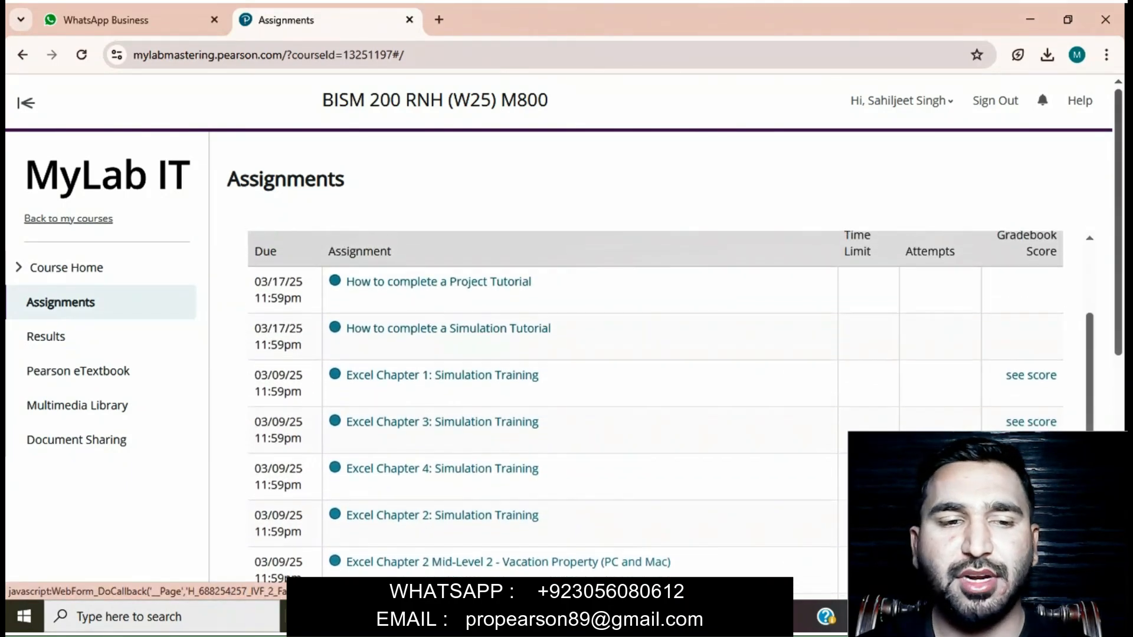
pyautogui.click(1031, 389)
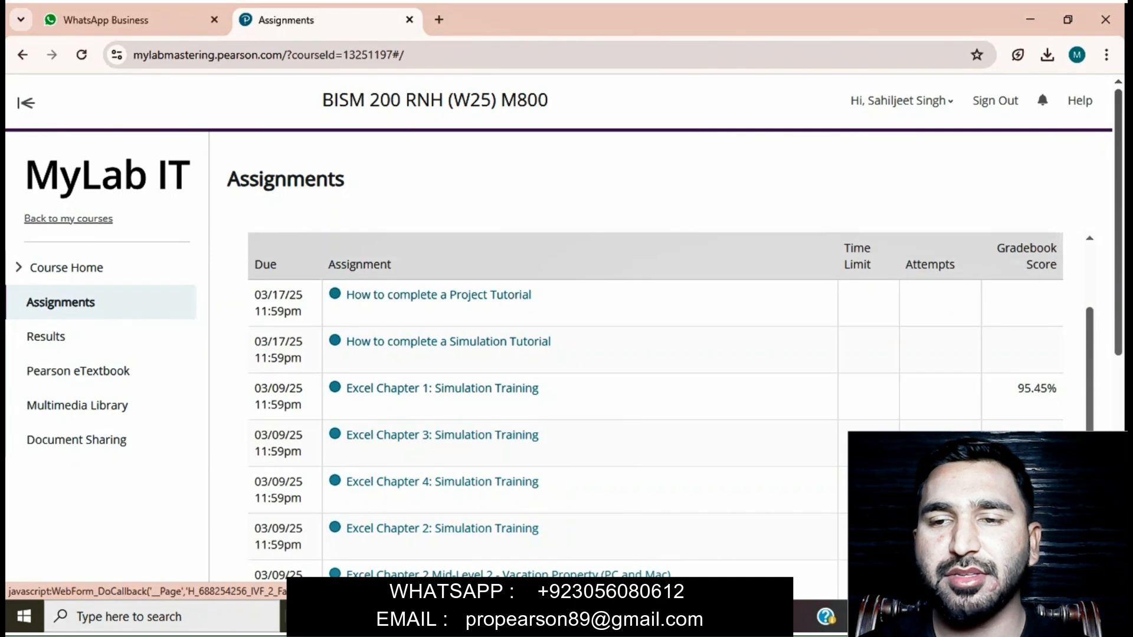